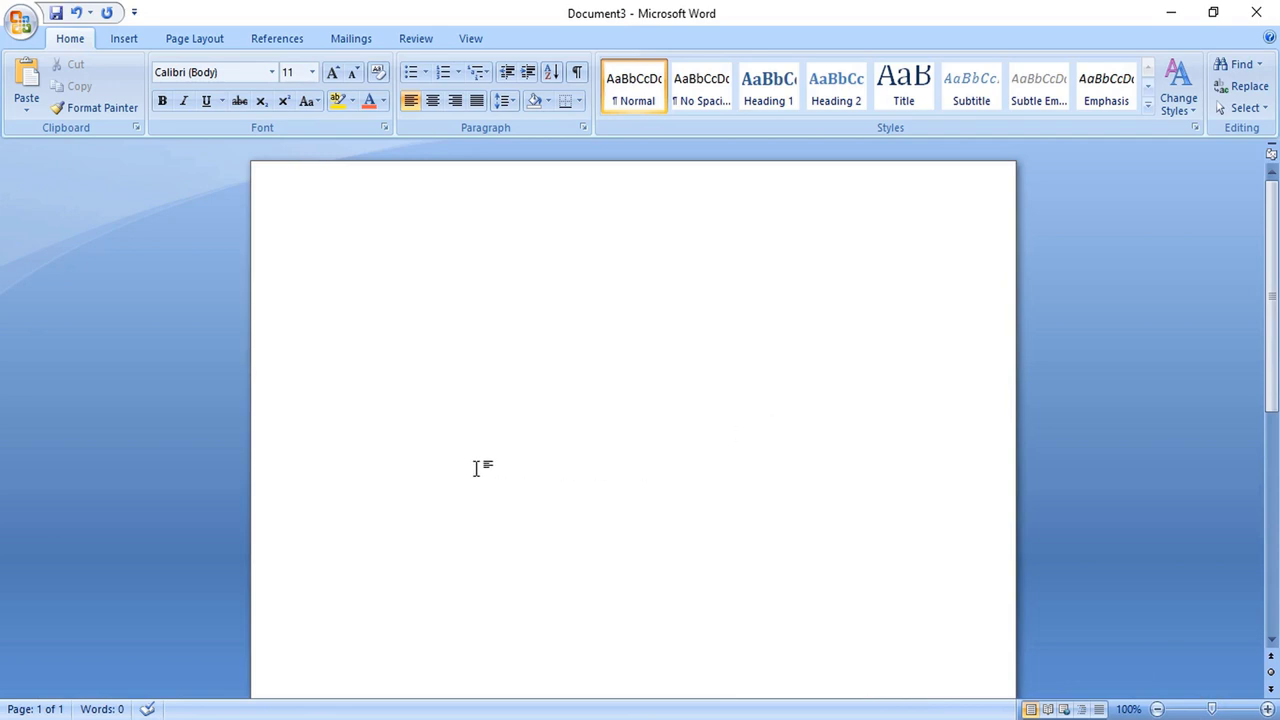
Insert the 'wrew' city skyline photo from file onto the blank page
{"action": "left_click", "coordinate": [118, 37]}
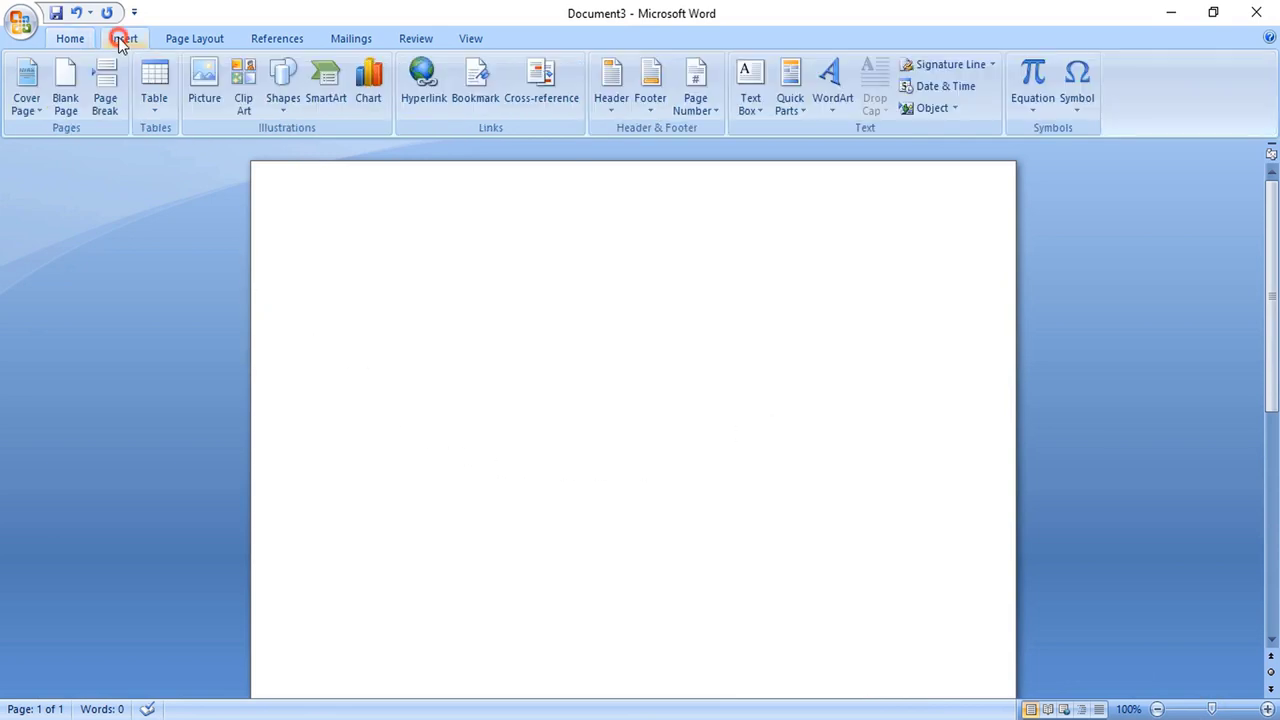
{"action": "left_click", "coordinate": [204, 88]}
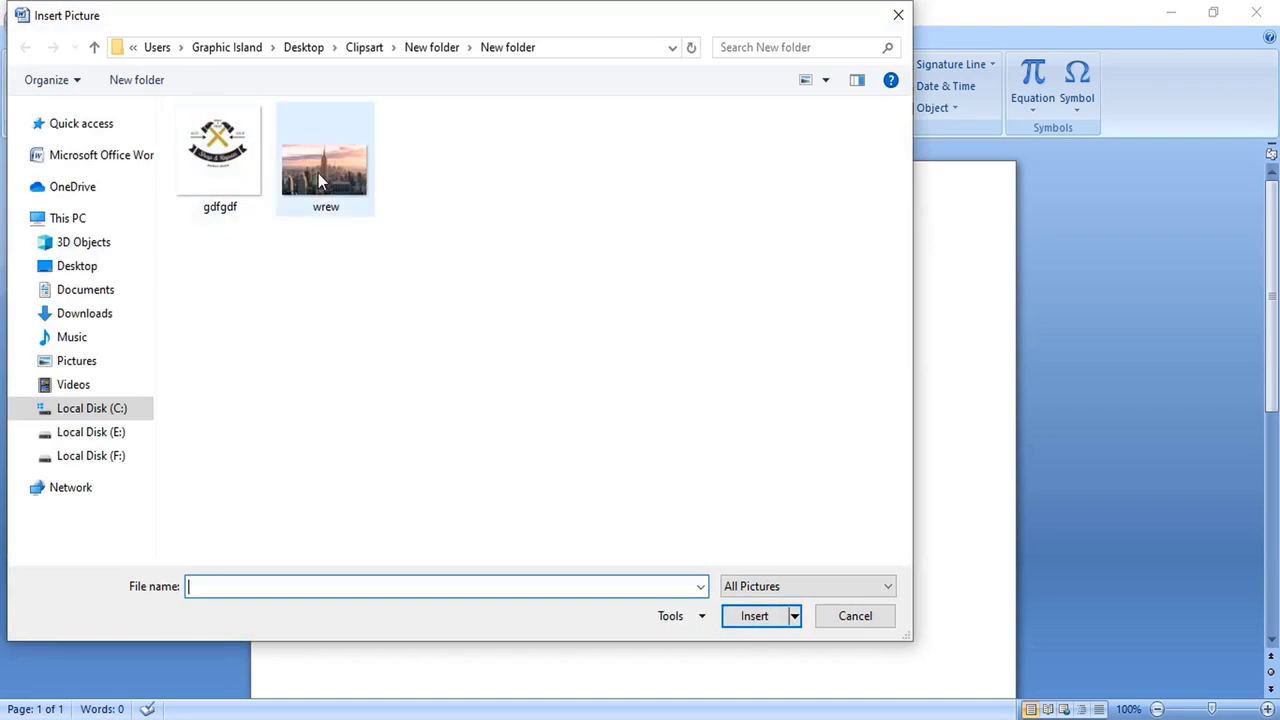
{"action": "left_click", "coordinate": [318, 173]}
{"action": "double_click", "coordinate": [318, 173]}
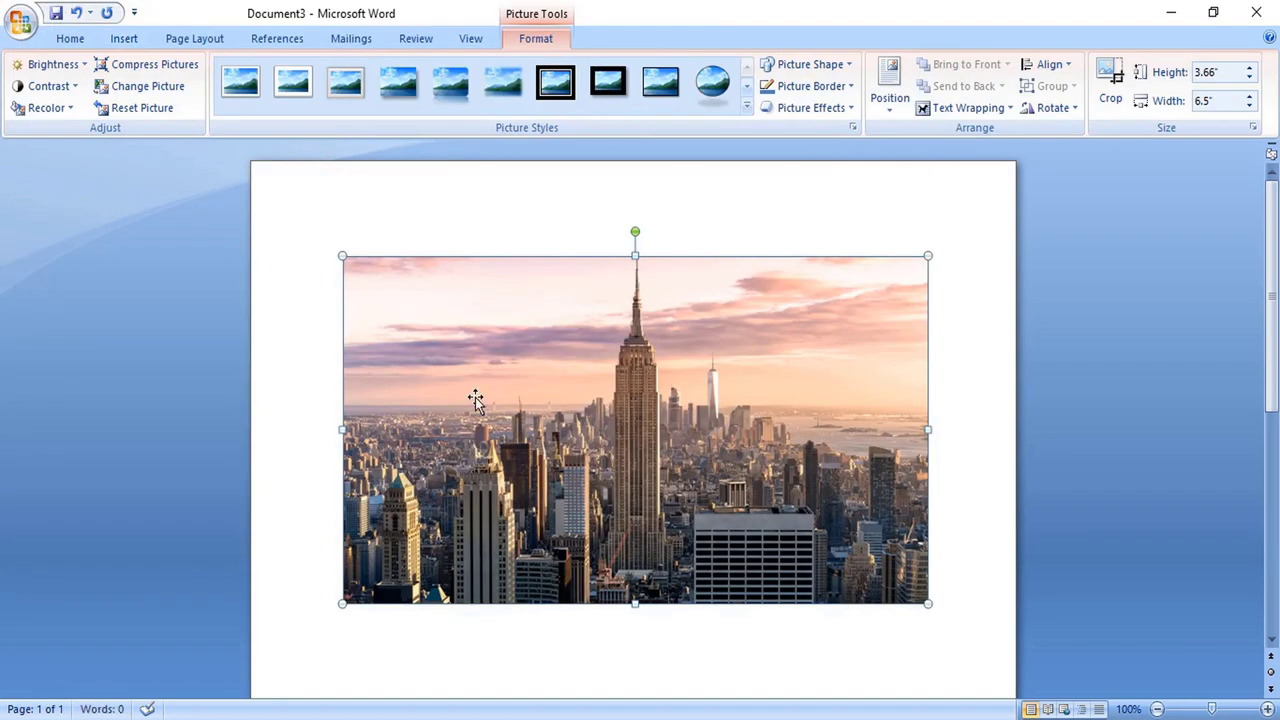
{"action": "left_click_drag", "start_coordinate": [595, 405], "coordinate": [580, 320]}
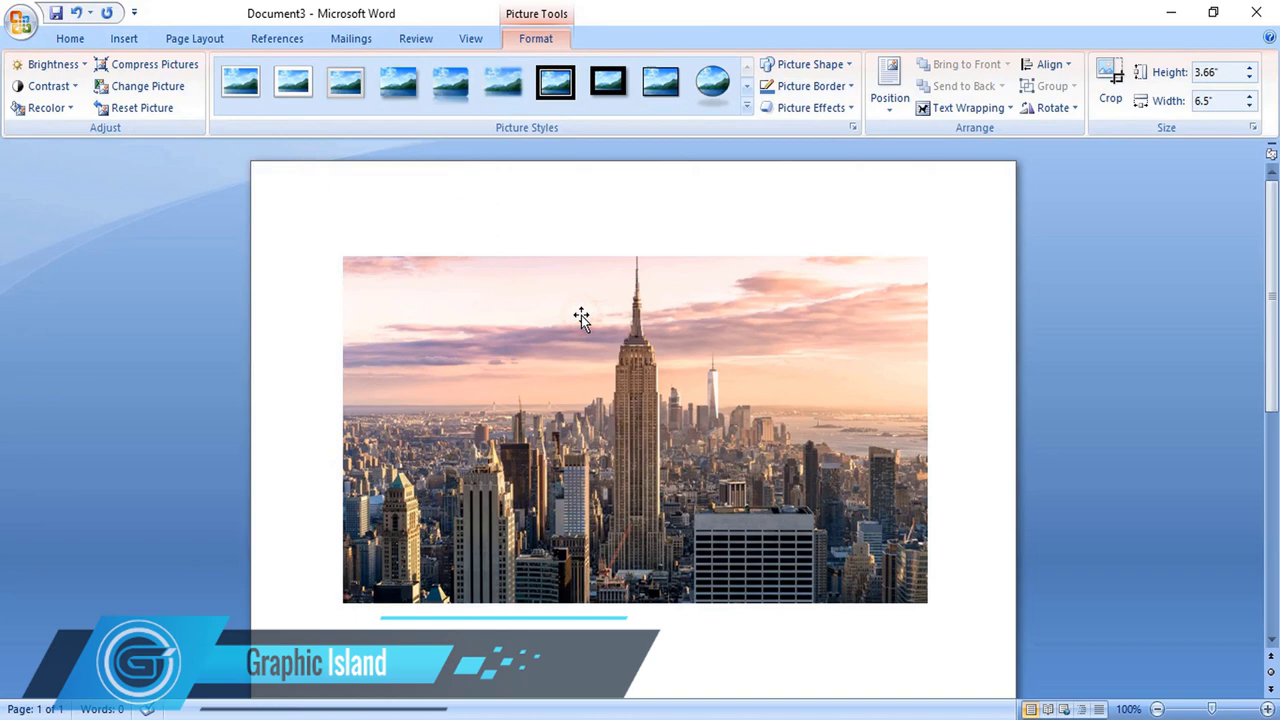
Set the photo to In Front of Text wrapping and move it to the page top
{"action": "left_click", "coordinate": [581, 320]}
{"action": "right_click", "coordinate": [582, 320]}
{"action": "mouse_move", "coordinate": [650, 531]}
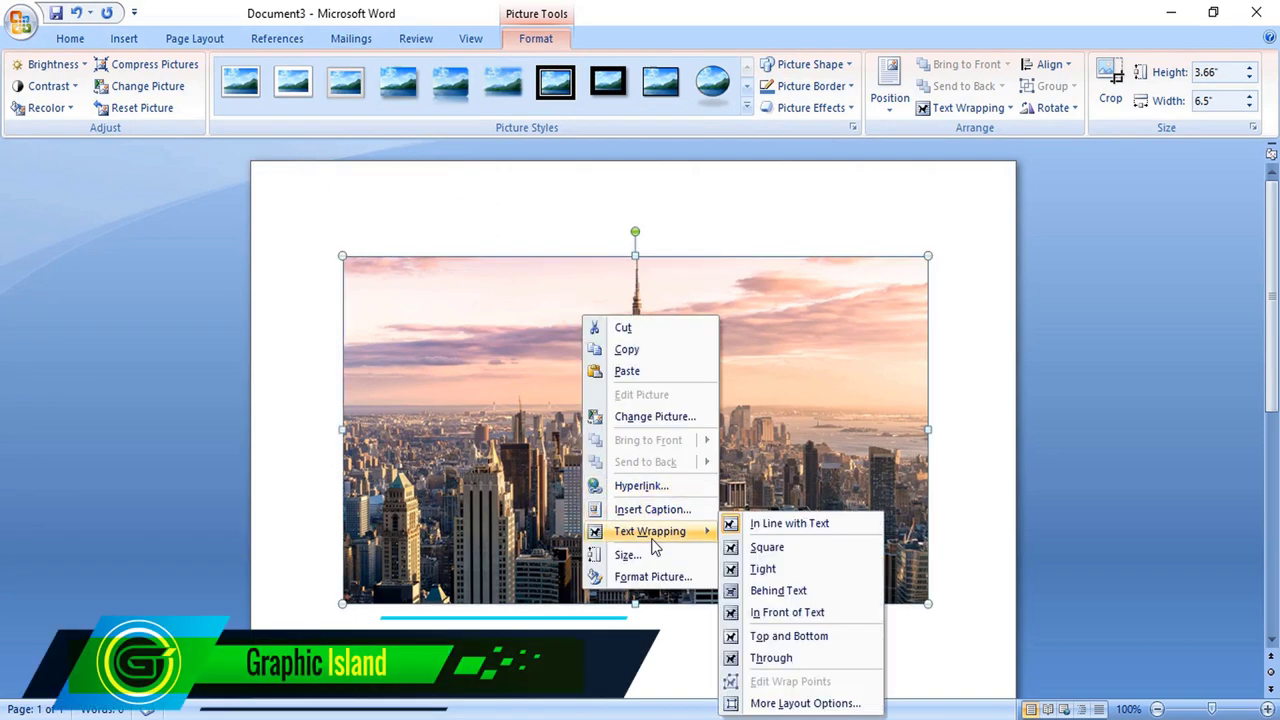
{"action": "left_click", "coordinate": [789, 620]}
{"action": "left_click_drag", "start_coordinate": [646, 420], "coordinate": [640, 335]}
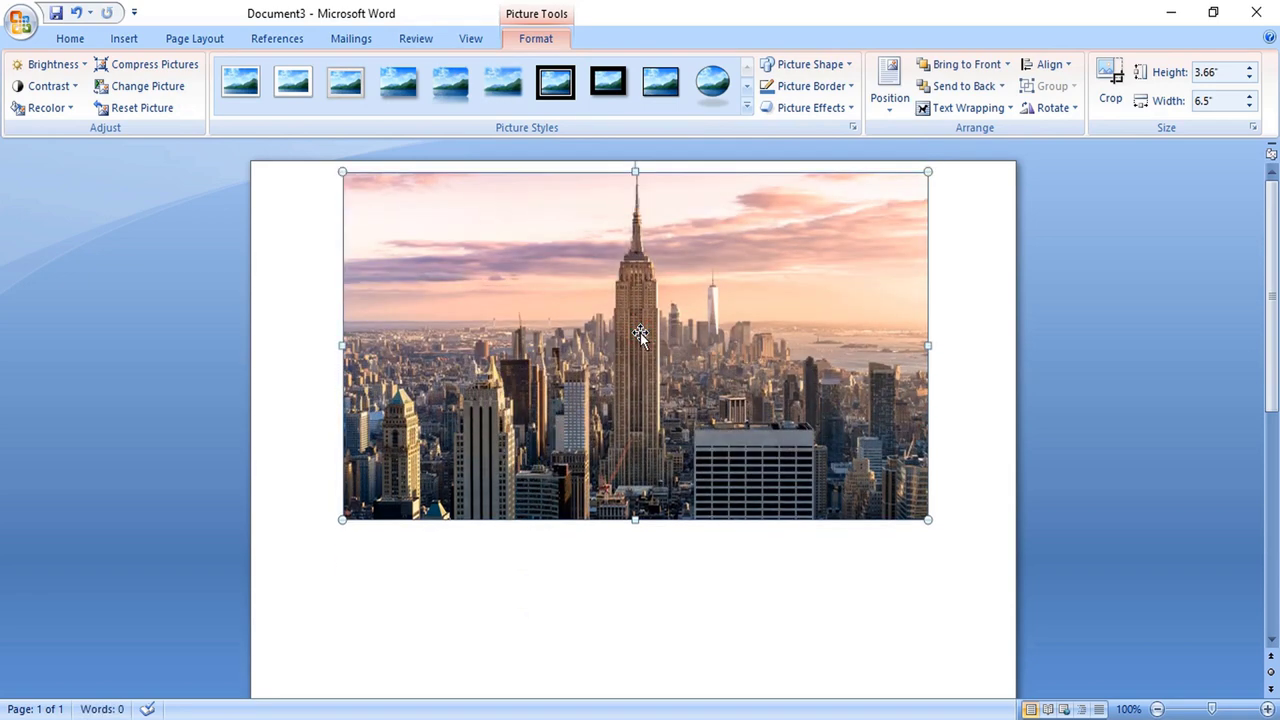
{"action": "left_click_drag", "start_coordinate": [640, 335], "coordinate": [640, 340]}
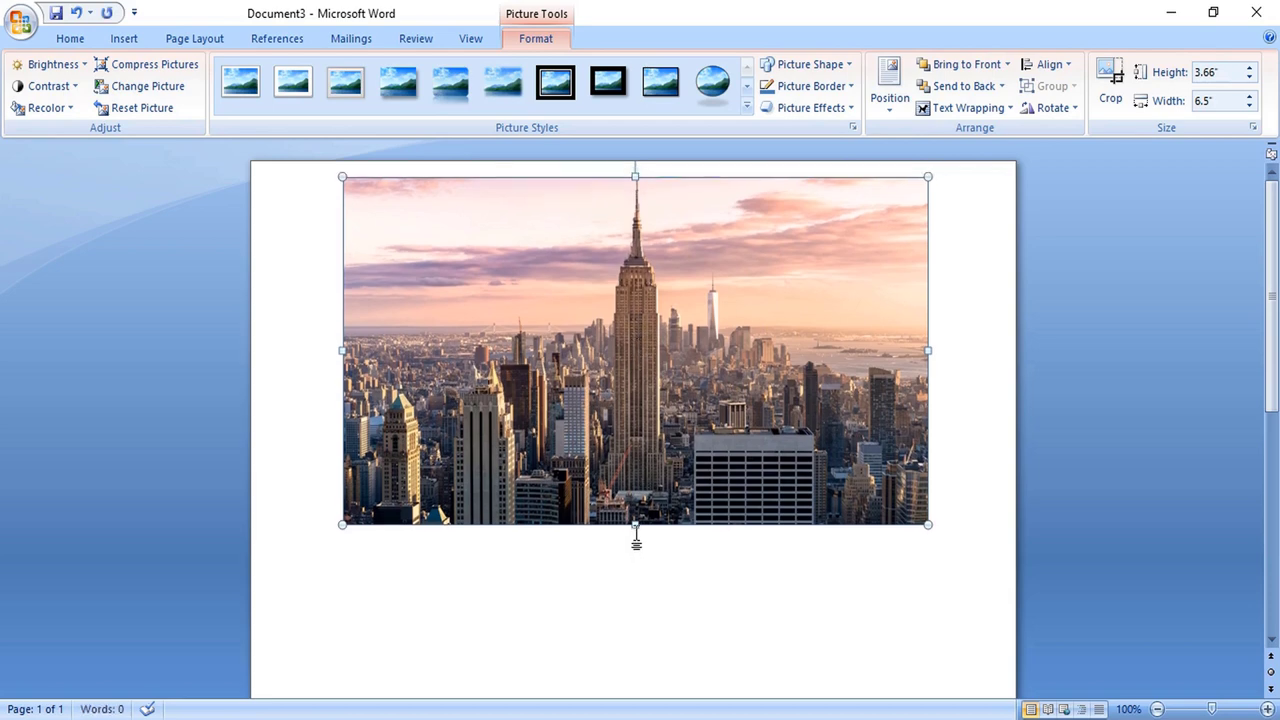
Stretch the photo taller and widen it out to both page edges
{"action": "left_click_drag", "start_coordinate": [635, 525], "coordinate": [635, 652]}
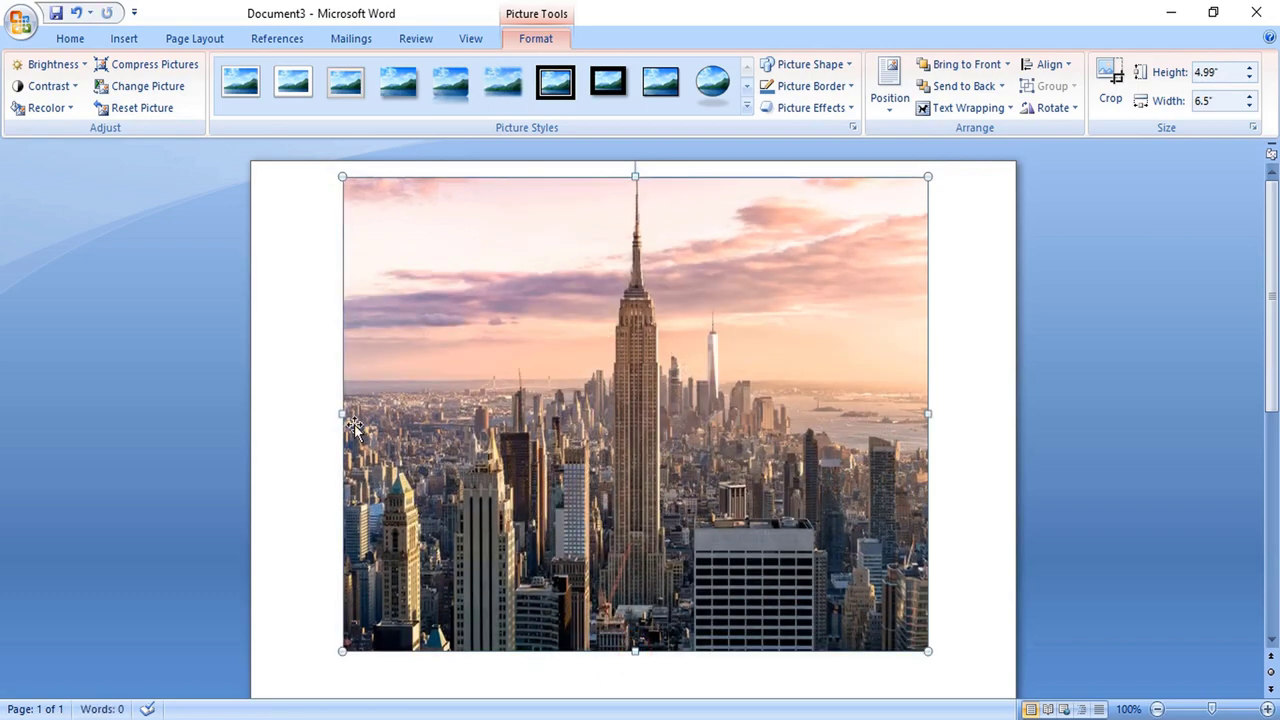
{"action": "left_click_drag", "start_coordinate": [342, 413], "coordinate": [269, 424]}
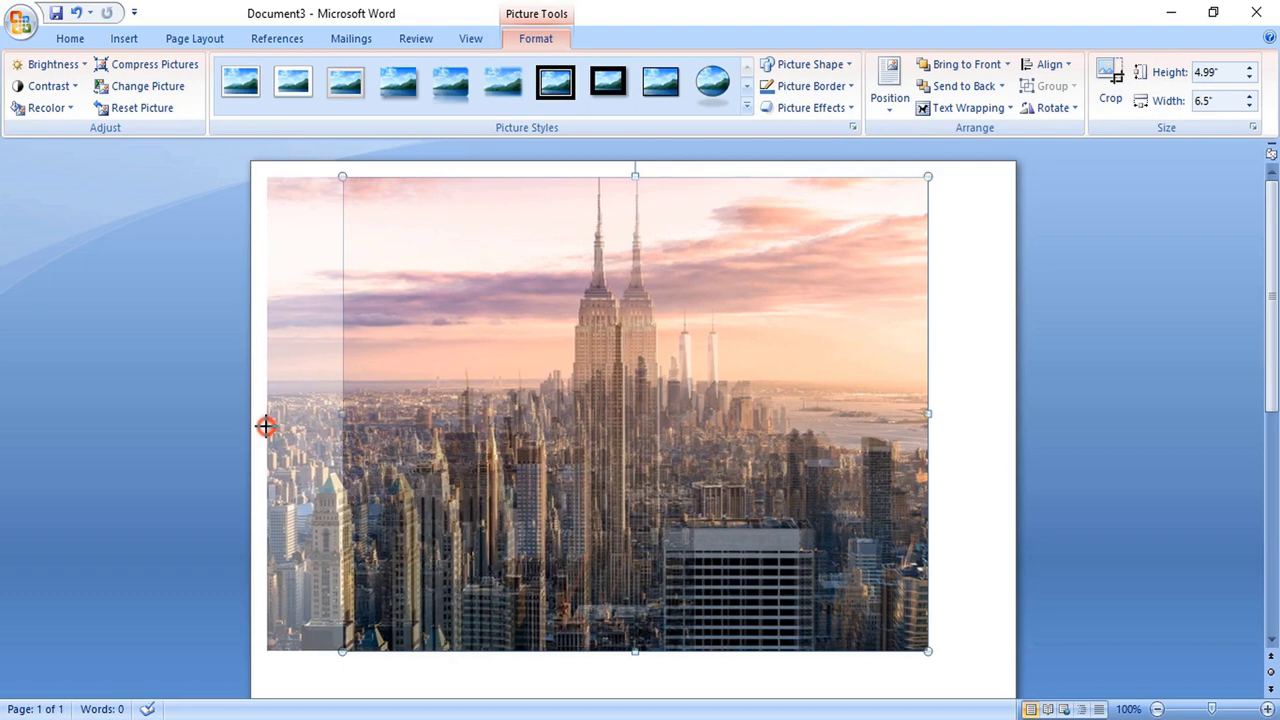
{"action": "left_click_drag", "start_coordinate": [269, 424], "coordinate": [265, 424]}
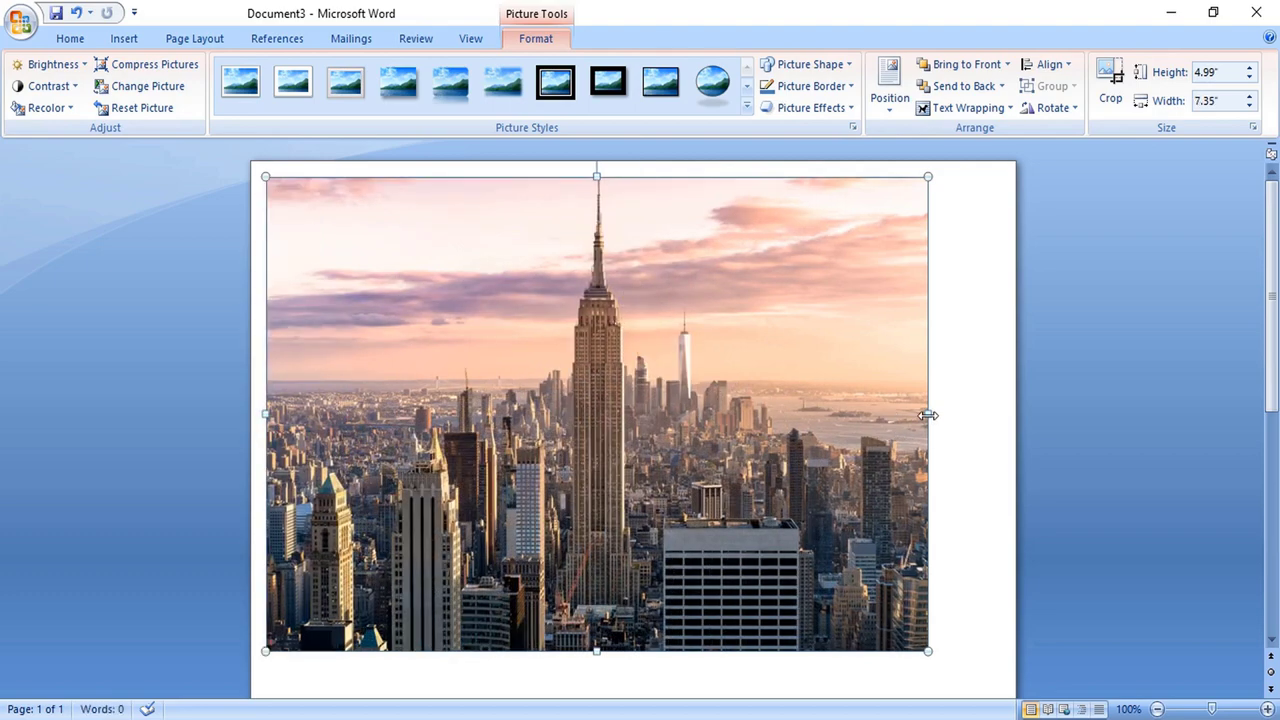
{"action": "left_click_drag", "start_coordinate": [928, 414], "coordinate": [1001, 426]}
{"action": "left_click", "coordinate": [1065, 404]}
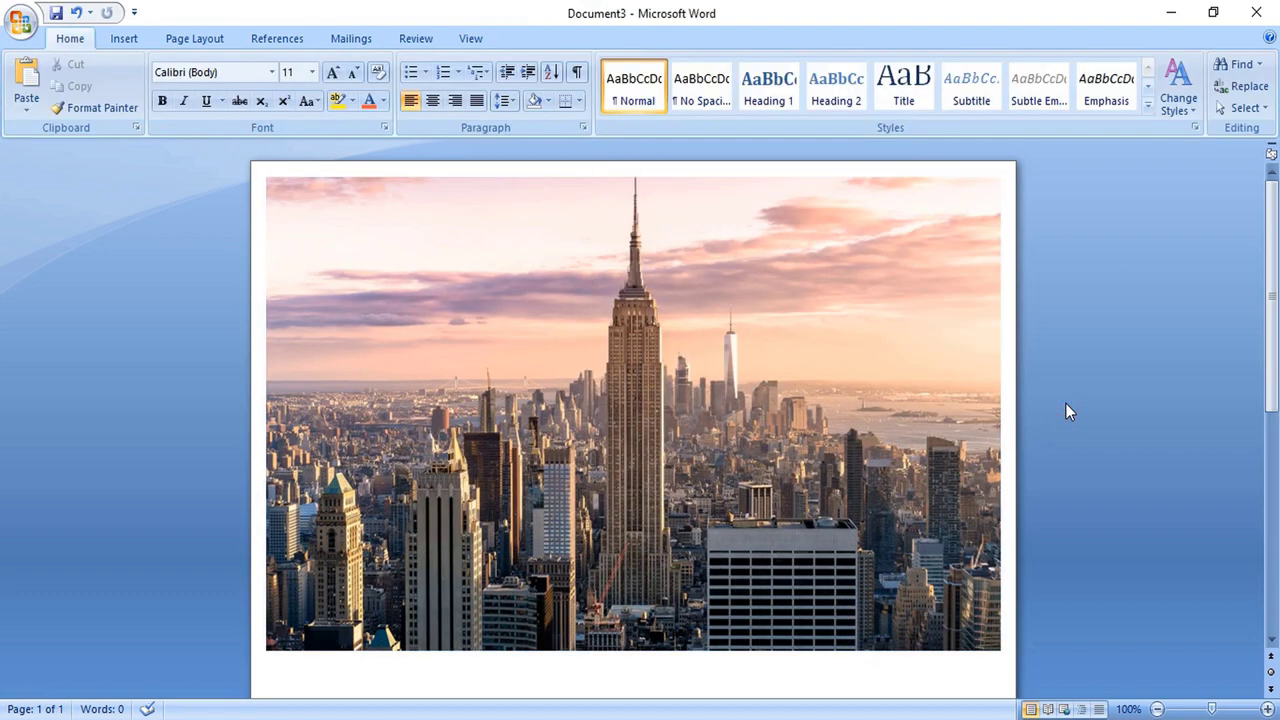
Draw a rectangle from the photo's top to its bottom-right corner over the right third
{"action": "left_click", "coordinate": [1157, 709]}
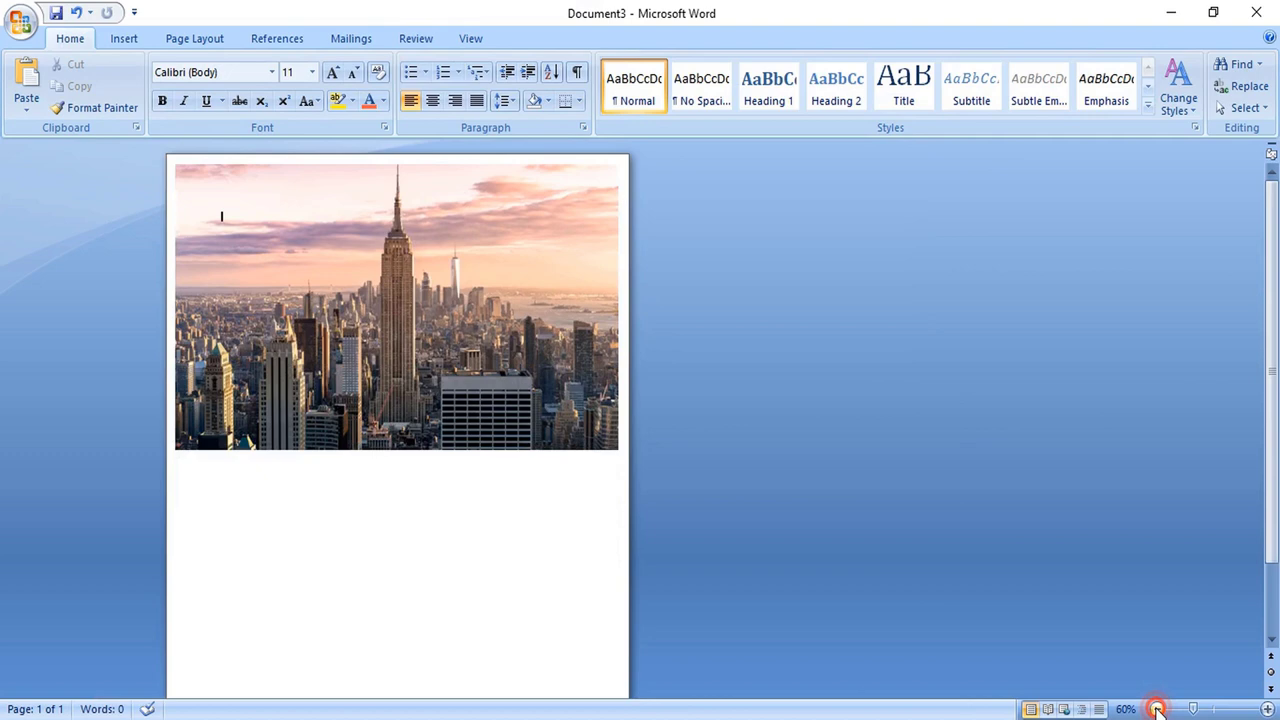
{"action": "left_click", "coordinate": [1157, 709]}
{"action": "scroll", "coordinate": [142, 200], "scroll_direction": "up", "scroll_amount": 4}
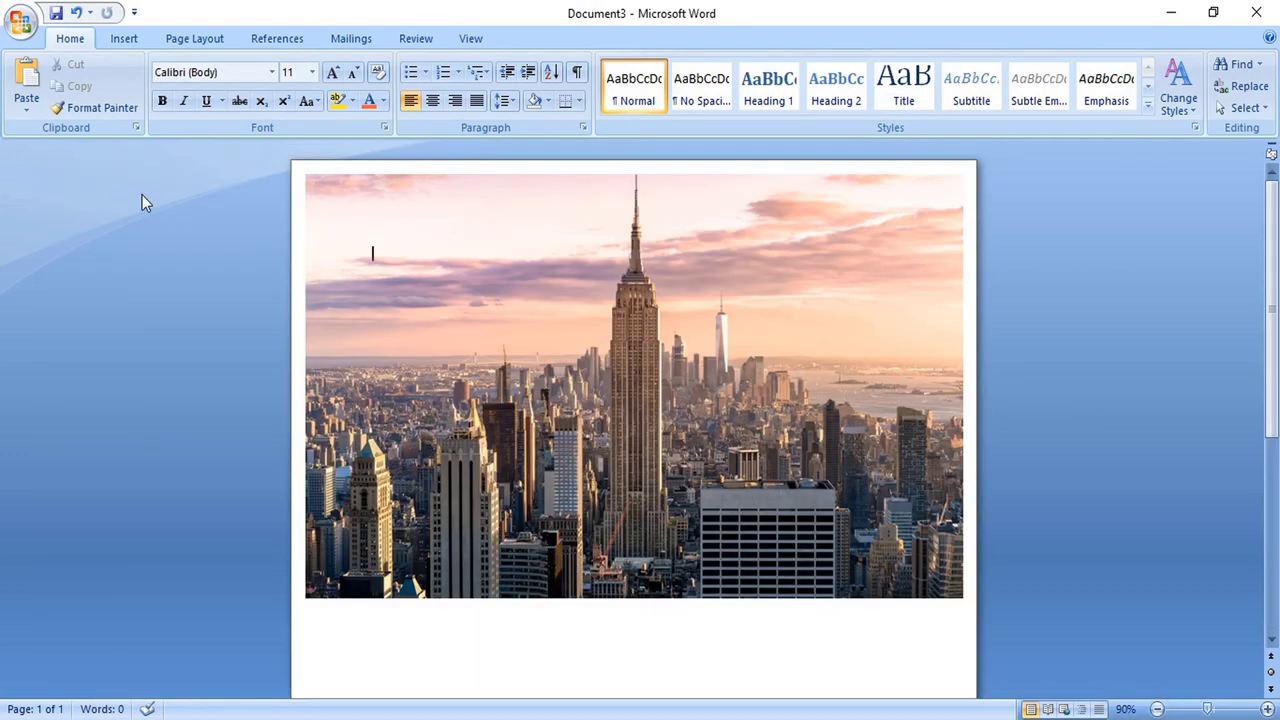
{"action": "left_click", "coordinate": [120, 36]}
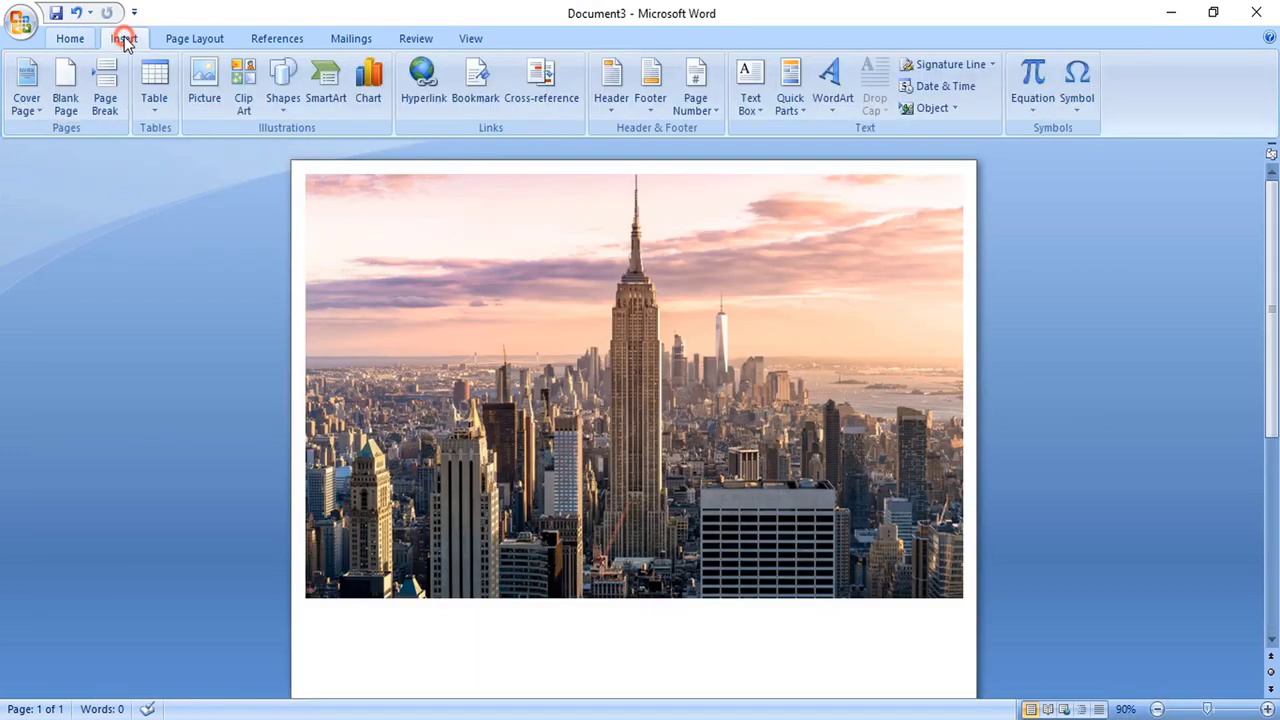
{"action": "left_click", "coordinate": [282, 80]}
{"action": "left_click", "coordinate": [326, 150]}
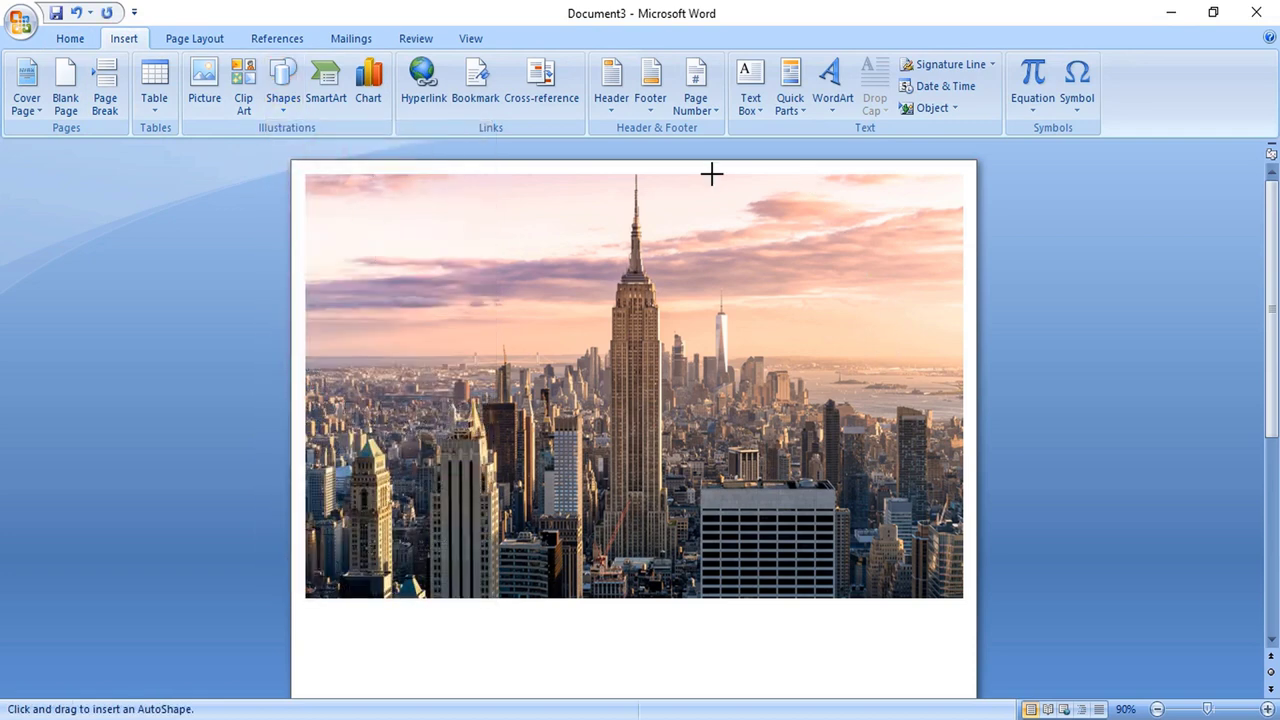
{"action": "left_click_drag", "start_coordinate": [711, 175], "coordinate": [963, 599]}
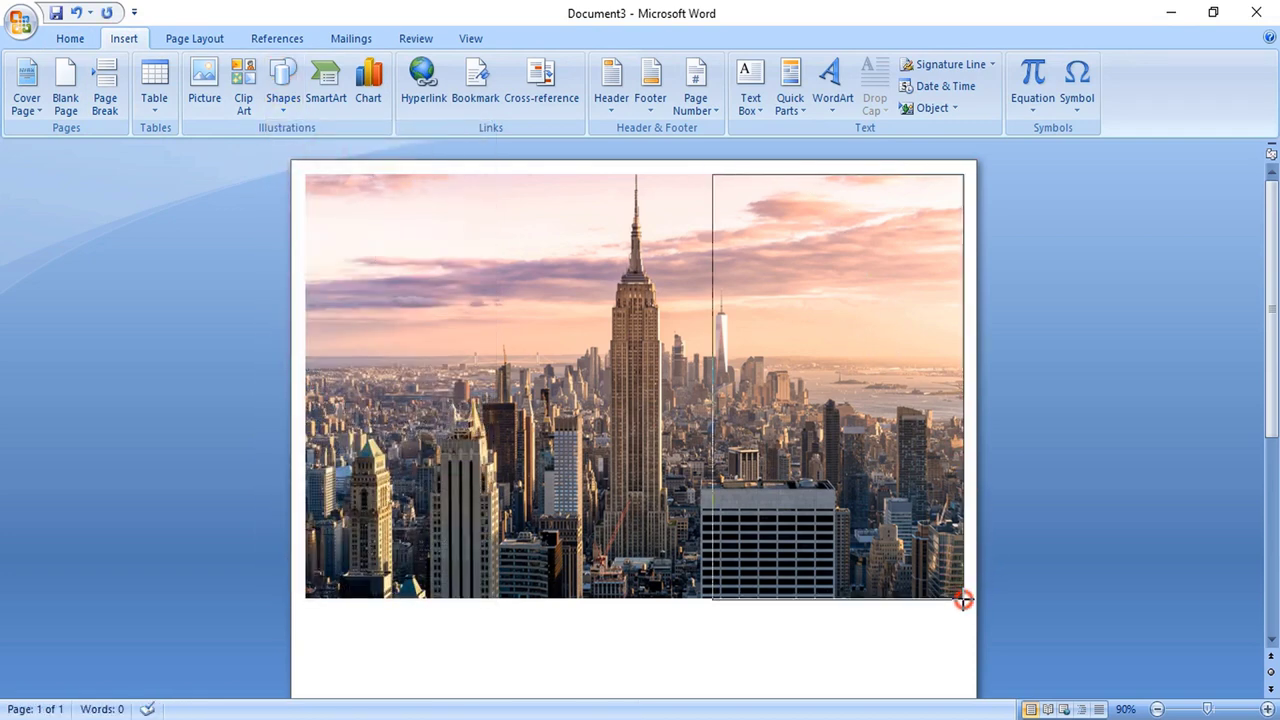
{"action": "left_click_drag", "start_coordinate": [963, 599], "coordinate": [965, 599]}
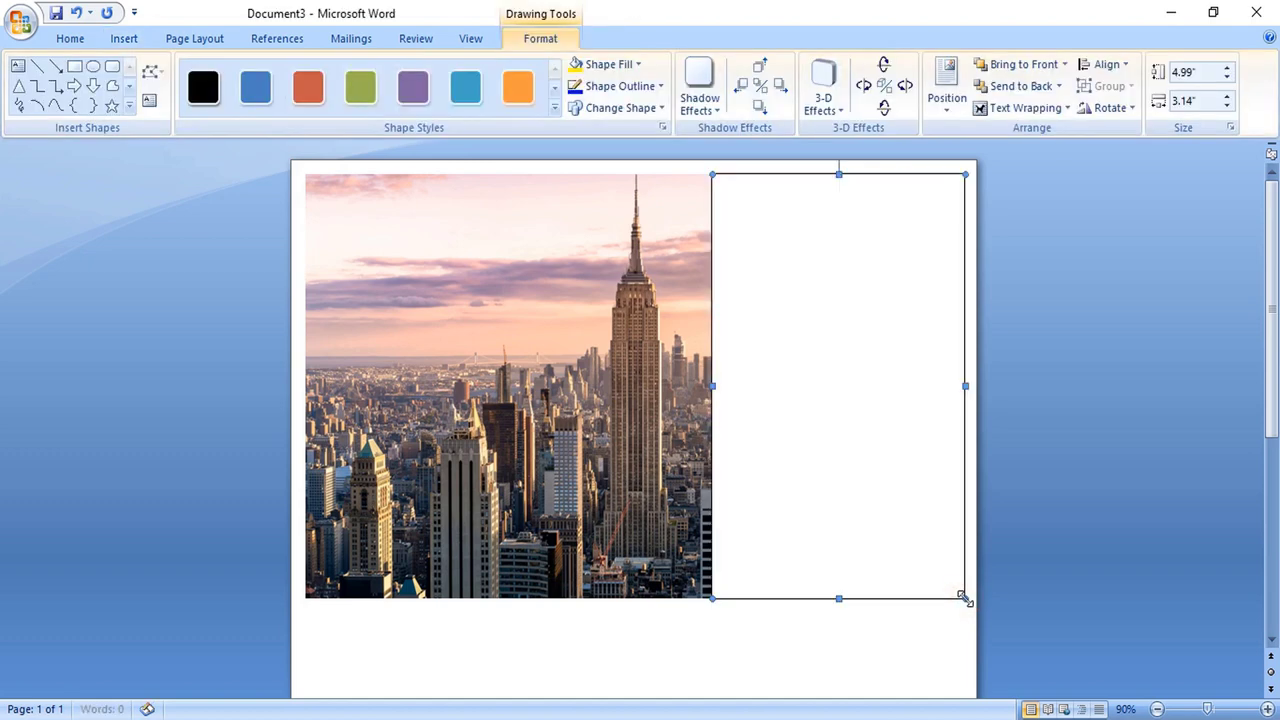
Remove the rectangle's outline by setting Line Color to No Color
{"action": "right_click", "coordinate": [851, 422]}
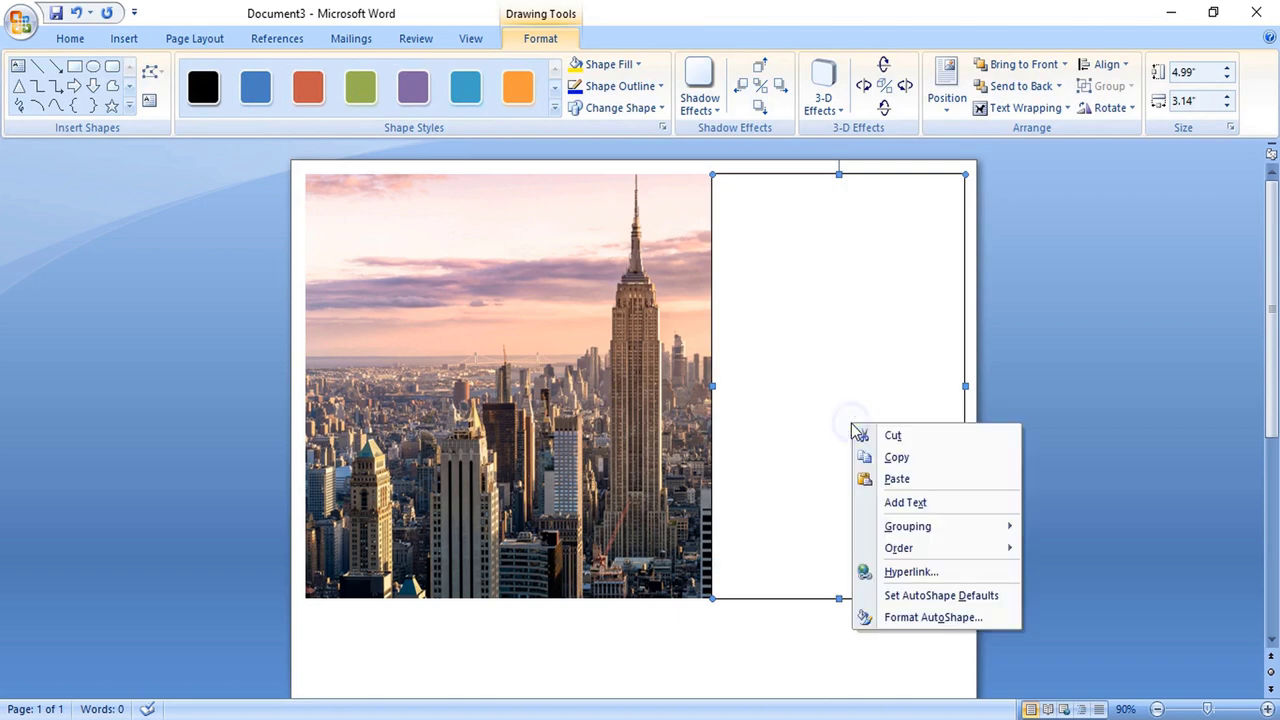
{"action": "left_click", "coordinate": [919, 618]}
{"action": "left_click", "coordinate": [1042, 381]}
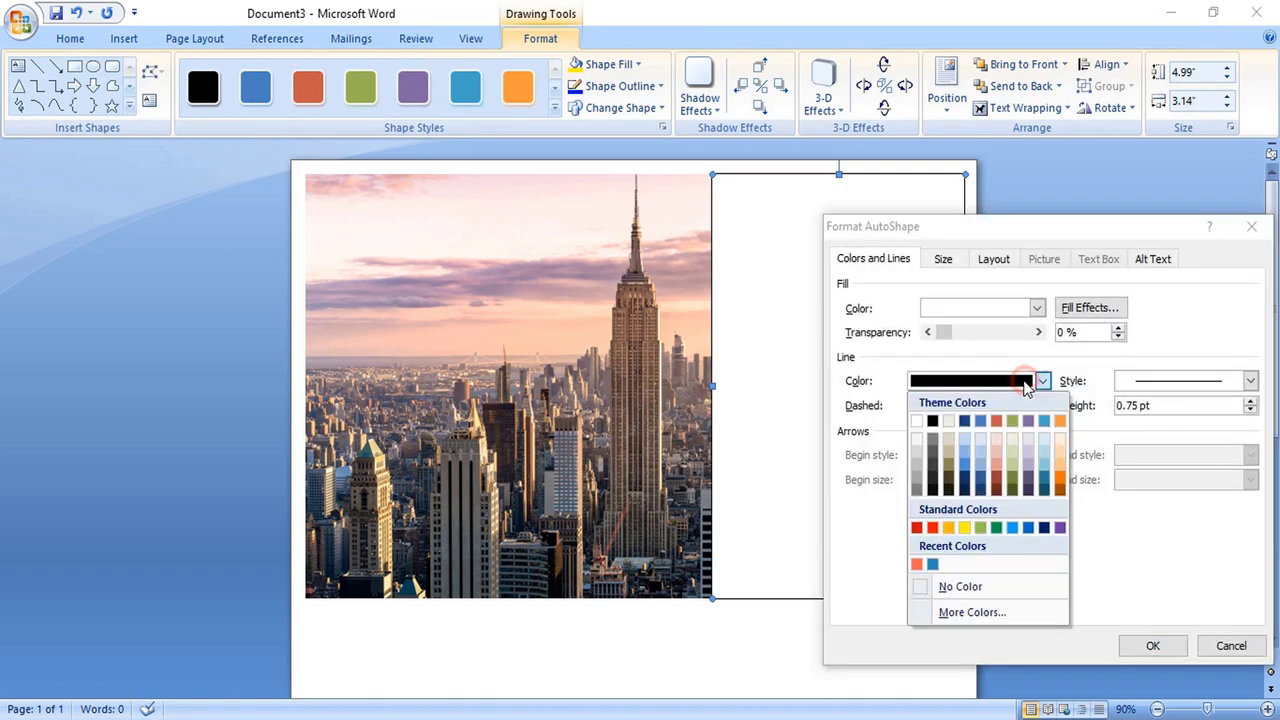
{"action": "left_click", "coordinate": [921, 588]}
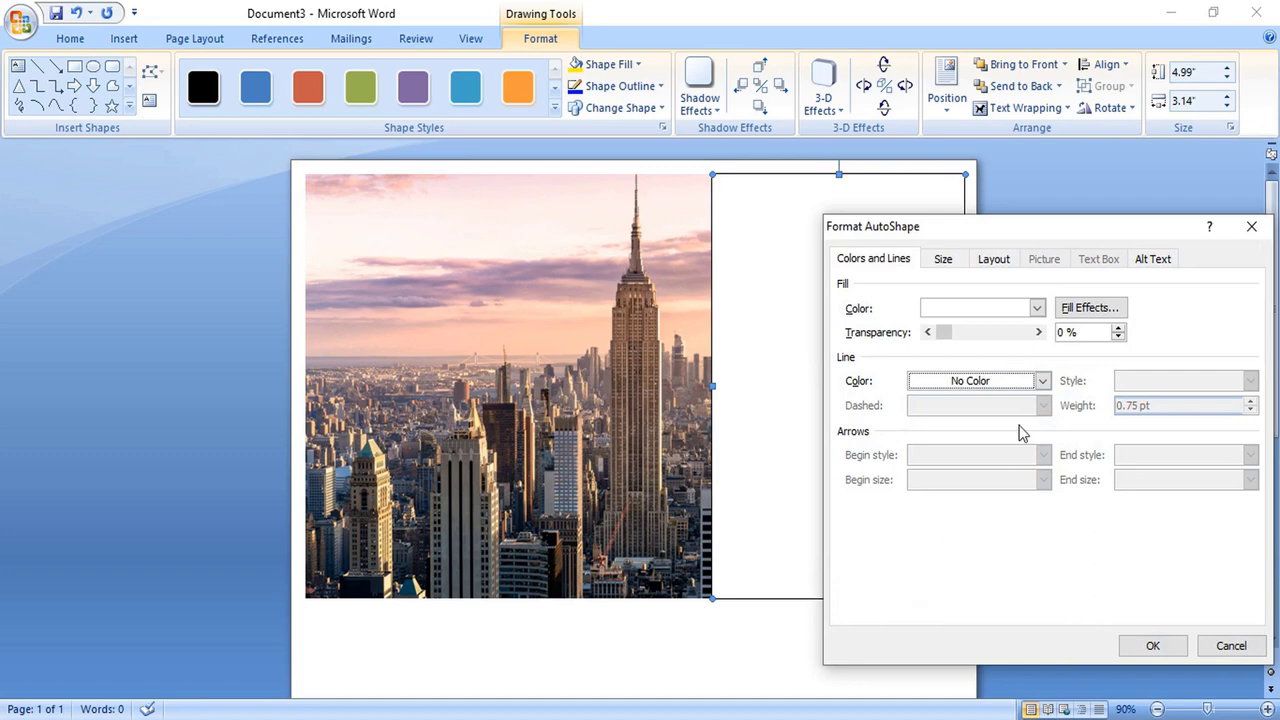
Fill the rectangle with a red to dark red-brown two-colour gradient at 56% transparency
{"action": "left_click", "coordinate": [1069, 306]}
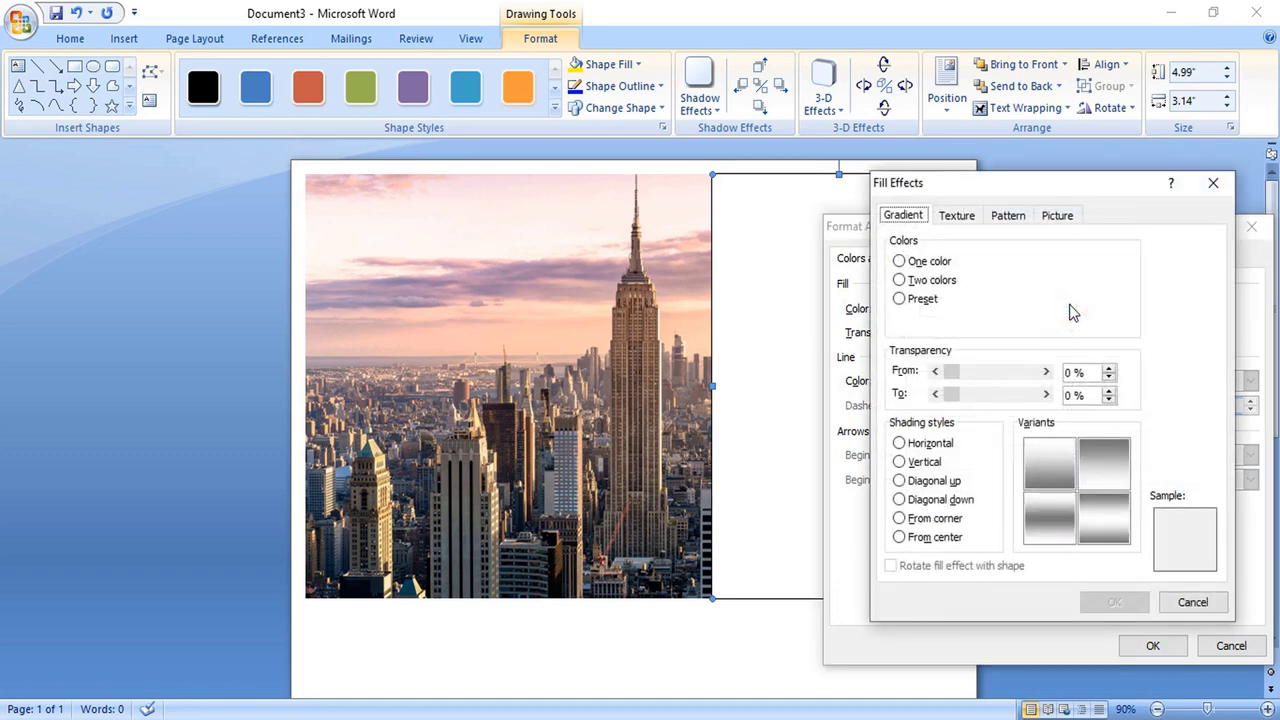
{"action": "left_click", "coordinate": [900, 280]}
{"action": "left_click", "coordinate": [1057, 284]}
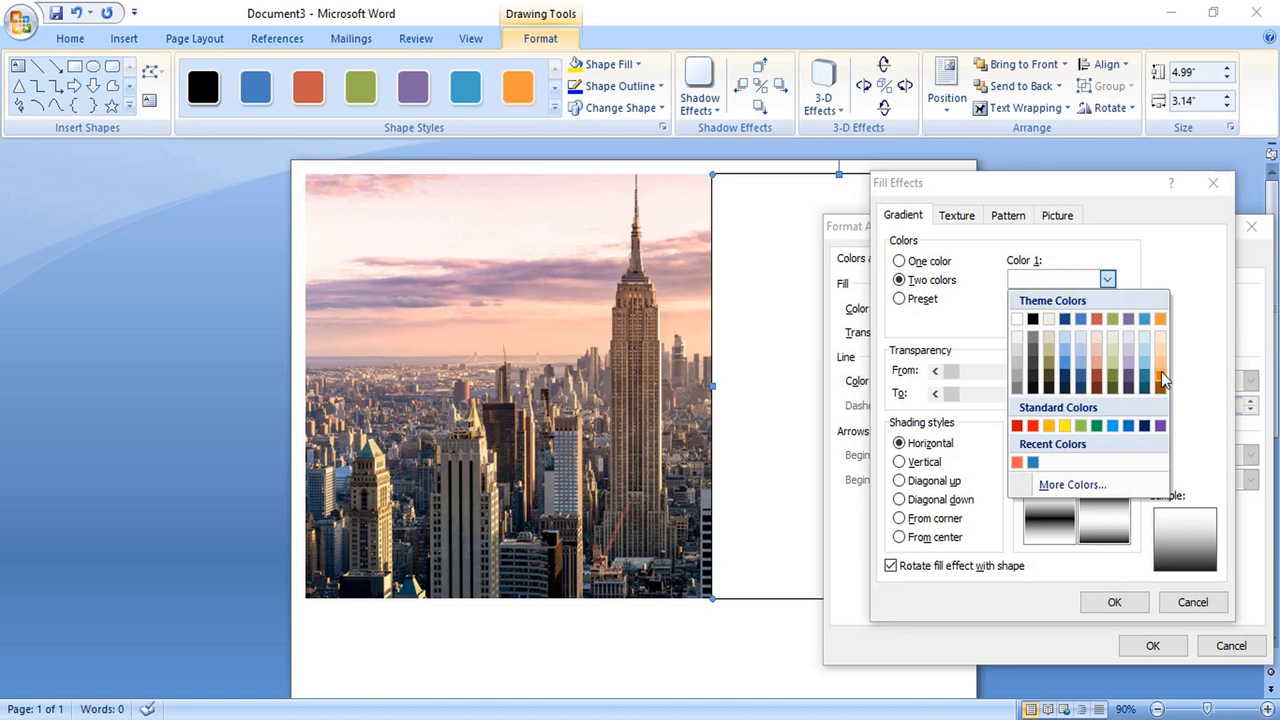
{"action": "left_click", "coordinate": [1032, 427]}
{"action": "left_click", "coordinate": [1082, 322]}
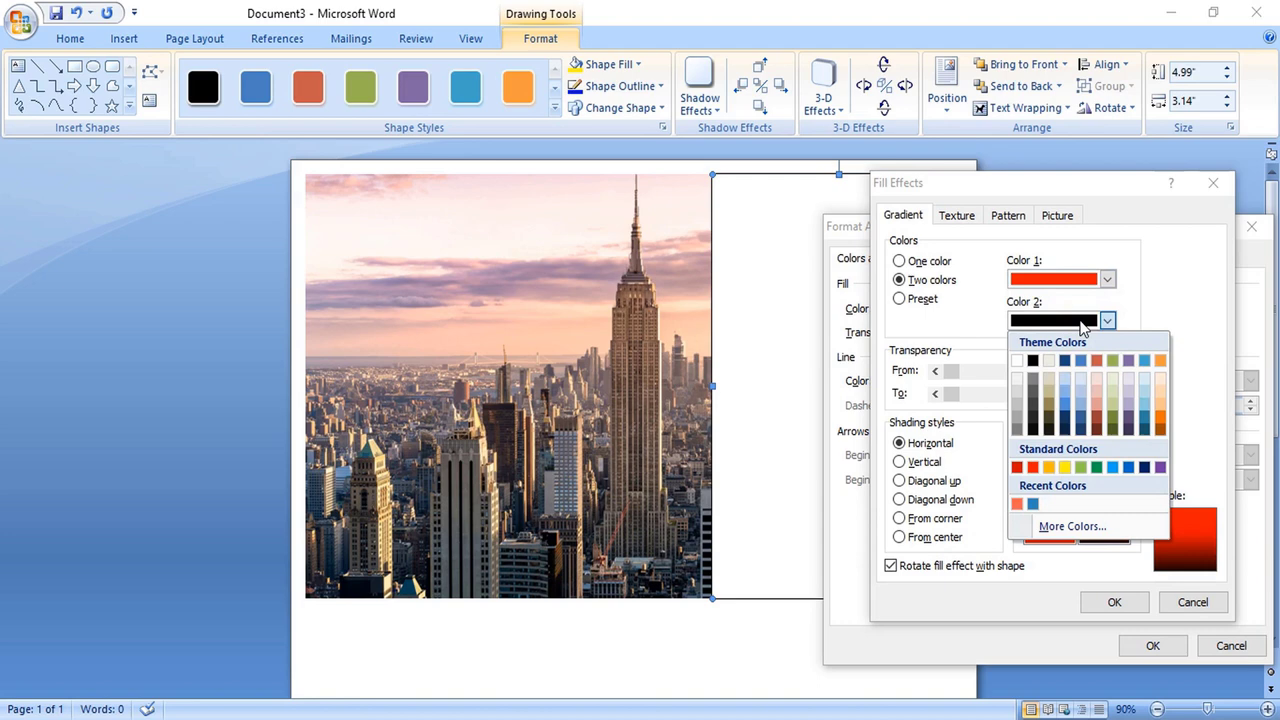
{"action": "left_click", "coordinate": [1097, 428]}
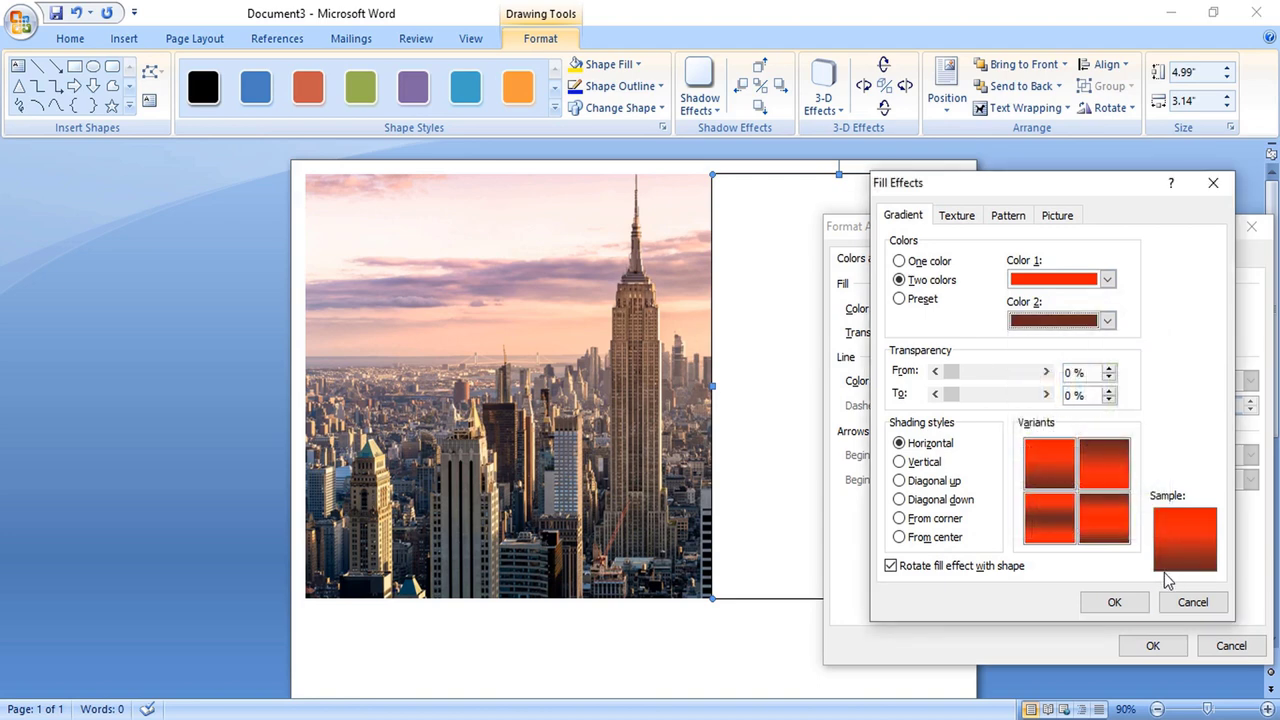
{"action": "left_click", "coordinate": [1118, 602]}
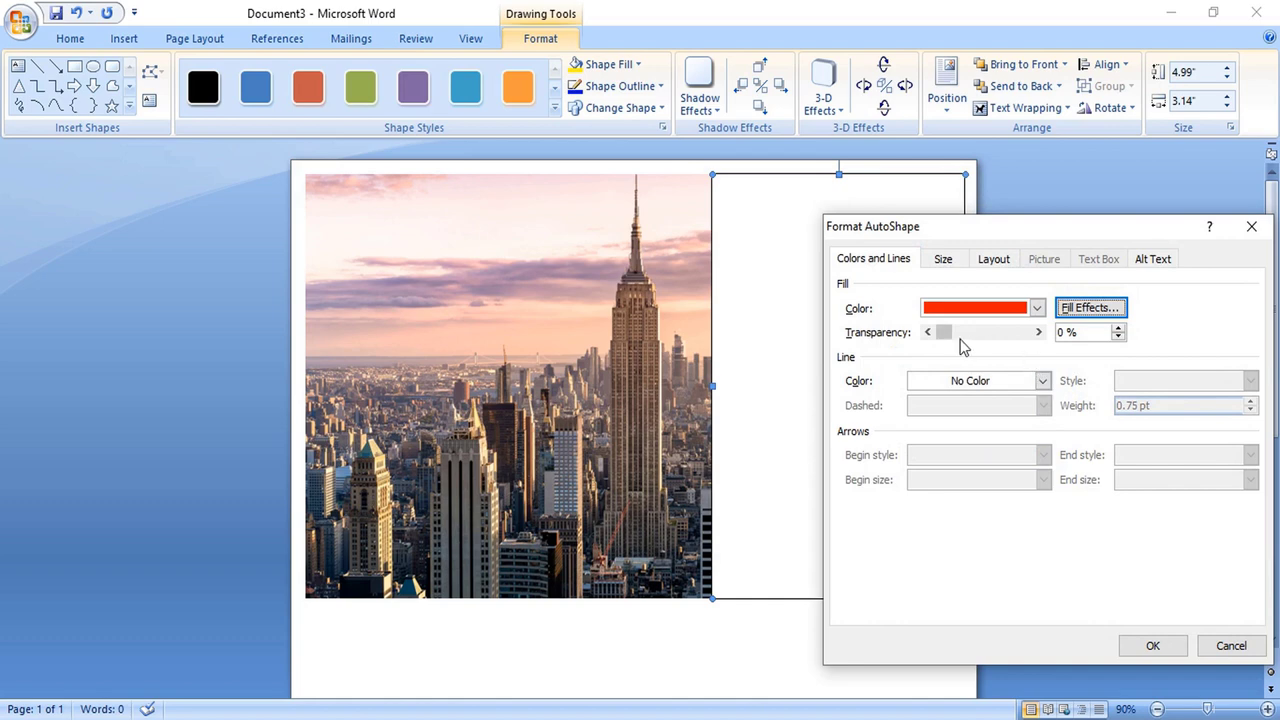
{"action": "left_click_drag", "start_coordinate": [941, 335], "coordinate": [980, 338]}
{"action": "left_click", "coordinate": [1153, 645]}
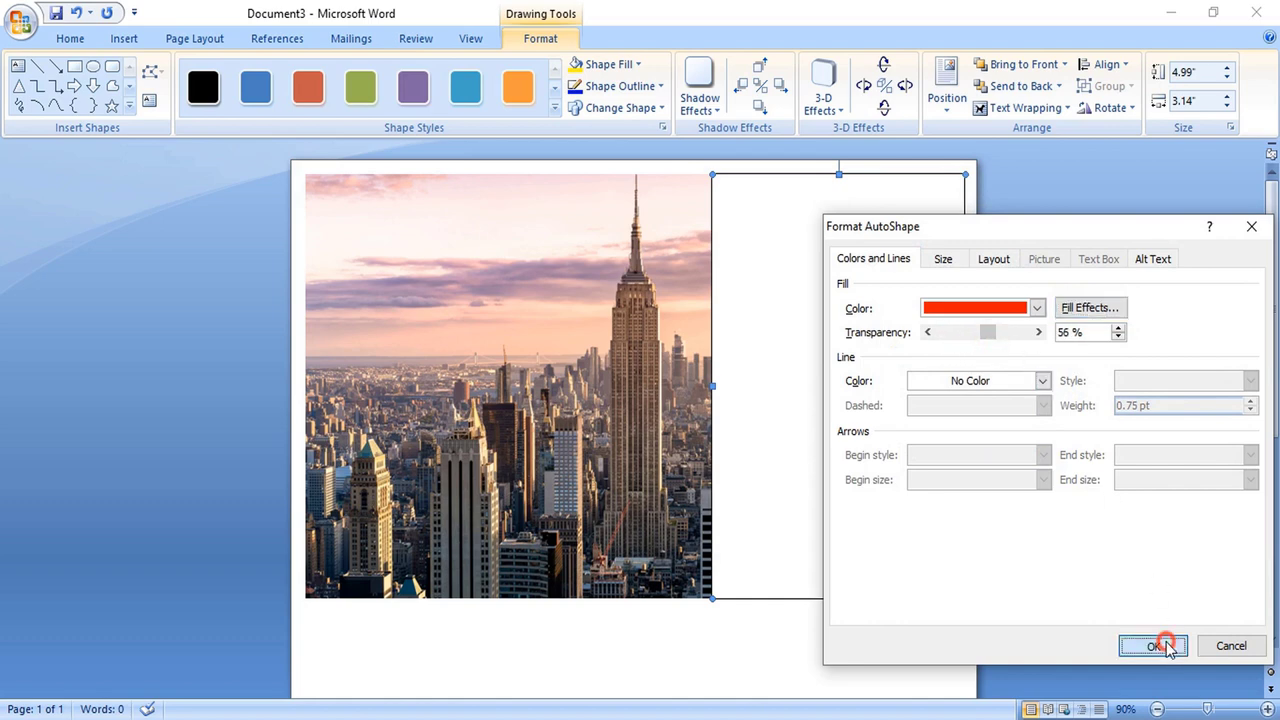
{"action": "left_click", "coordinate": [123, 38]}
{"action": "left_click", "coordinate": [283, 85]}
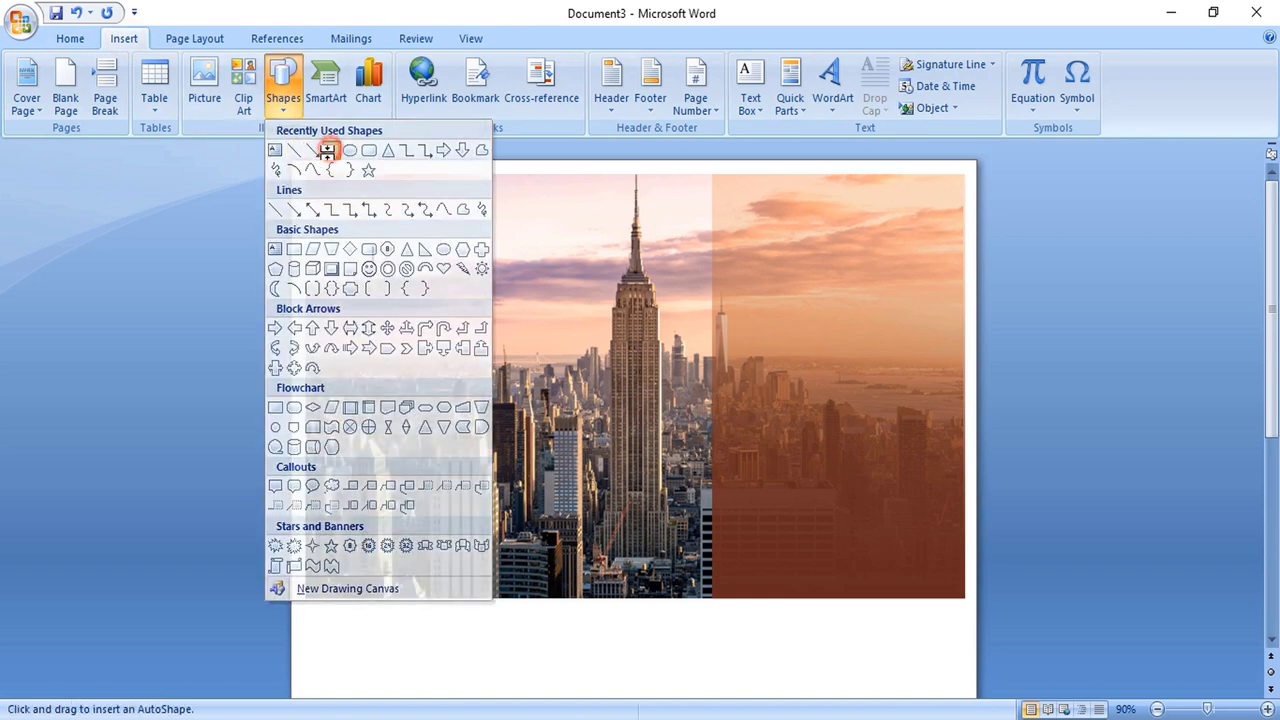
Draw a small rectangle on the blank area just below the photo
{"action": "left_click", "coordinate": [329, 158]}
{"action": "scroll", "coordinate": [566, 457], "scroll_direction": "down", "scroll_amount": 3}
{"action": "scroll", "coordinate": [566, 457], "scroll_direction": "down", "scroll_amount": 2}
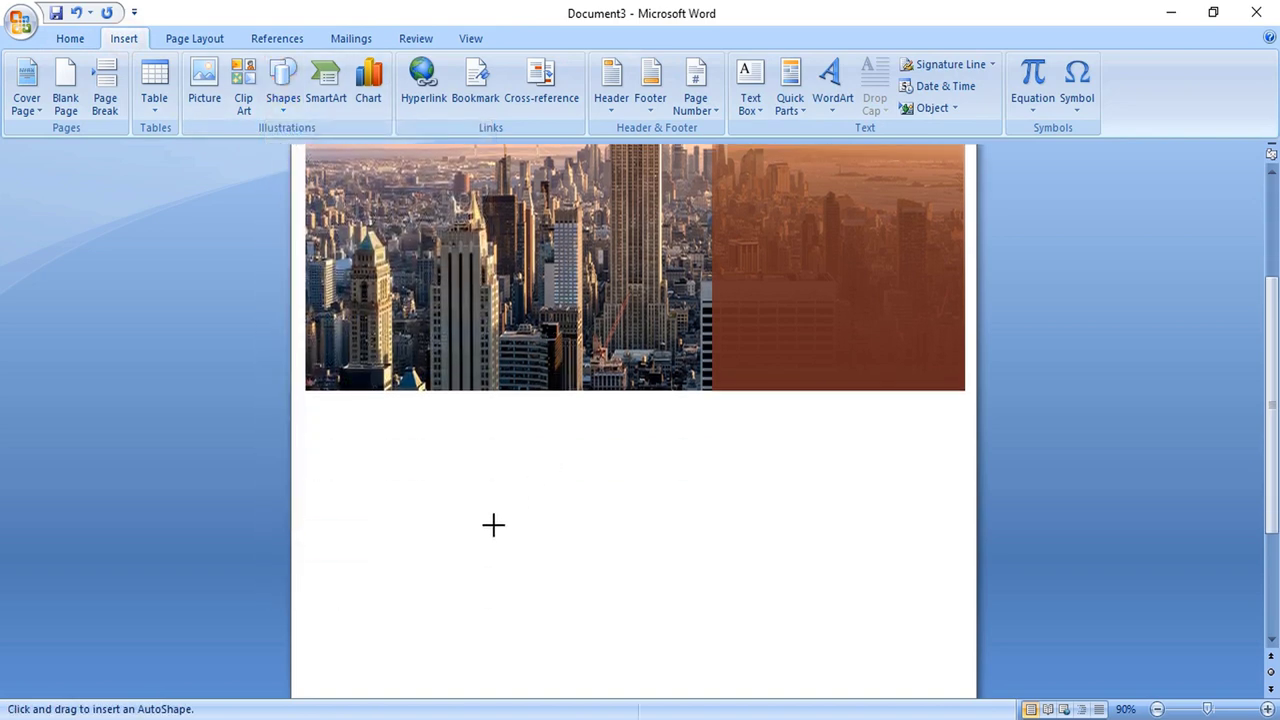
{"action": "left_click_drag", "start_coordinate": [307, 410], "coordinate": [364, 437]}
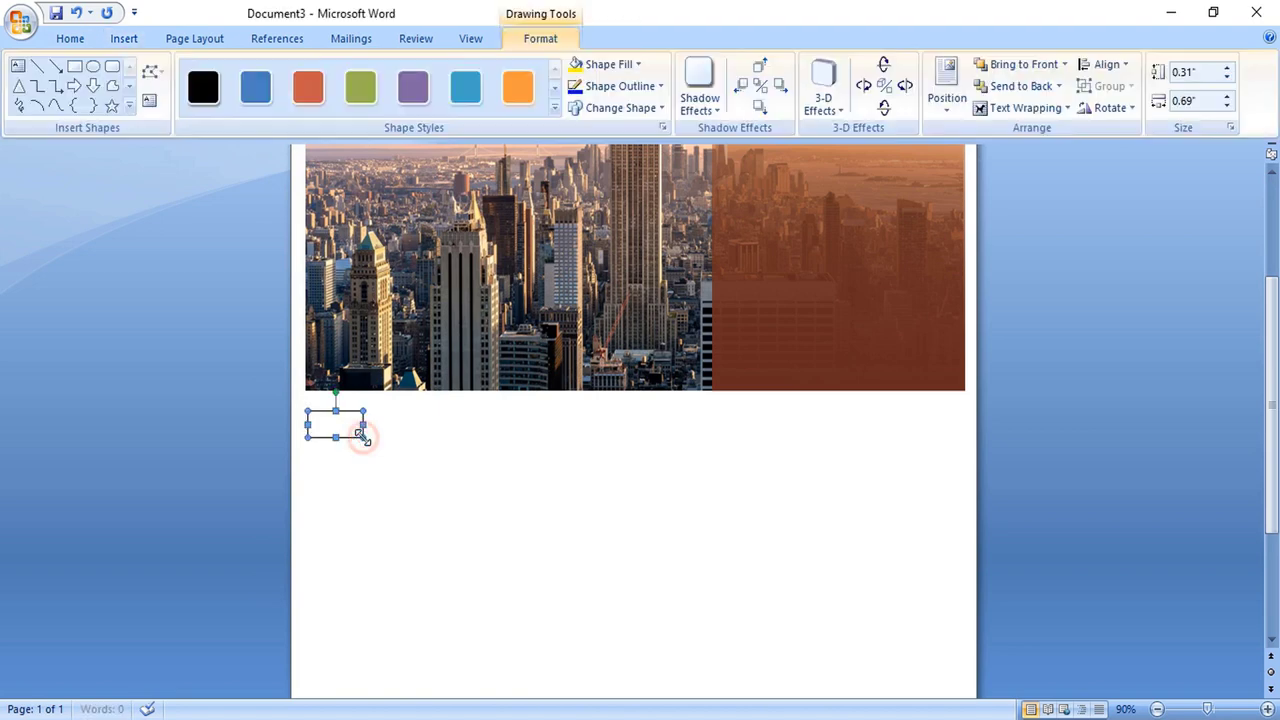
Format the small rectangle with no outline and a solid grey fill
{"action": "right_click", "coordinate": [347, 425]}
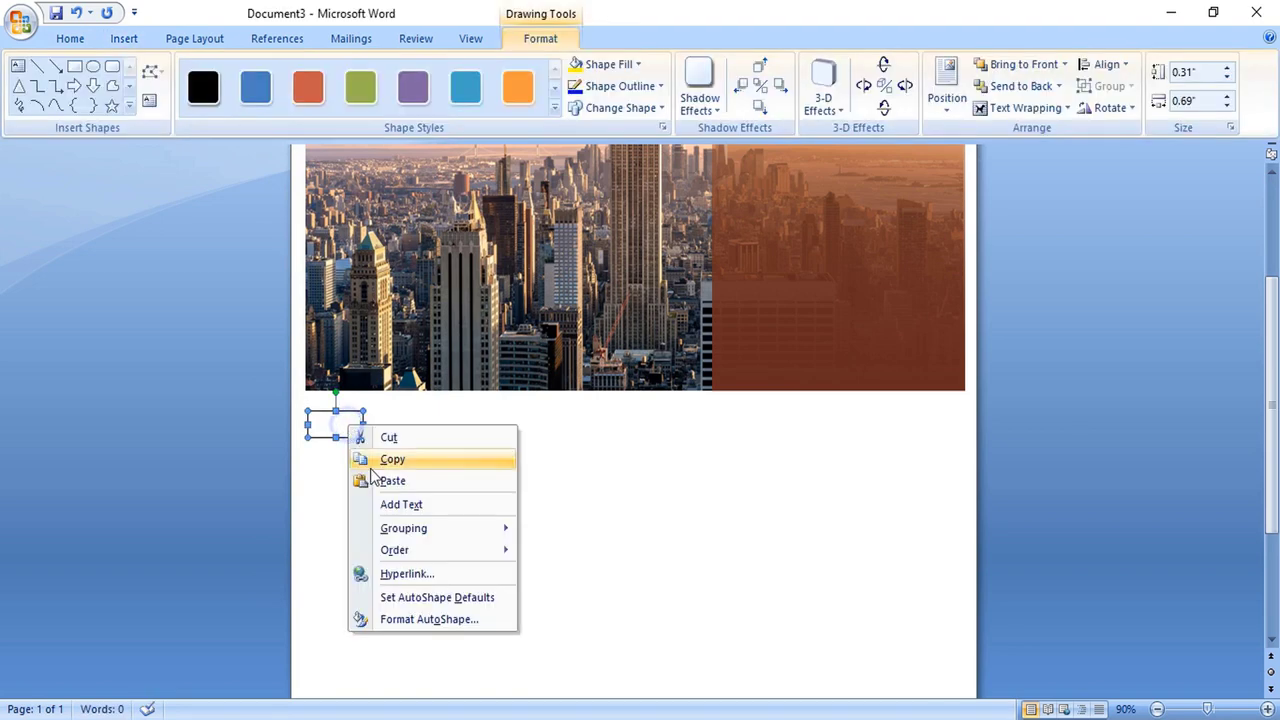
{"action": "left_click", "coordinate": [444, 618]}
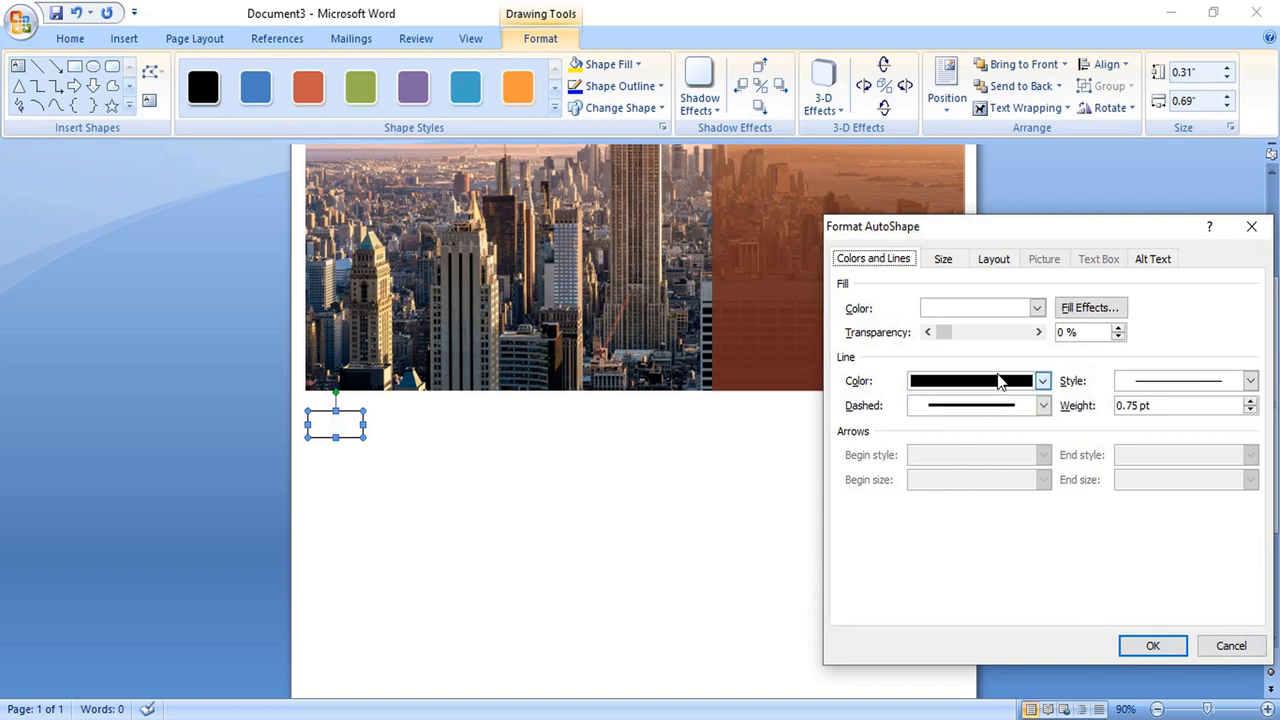
{"action": "left_click", "coordinate": [998, 381]}
{"action": "left_click", "coordinate": [940, 586]}
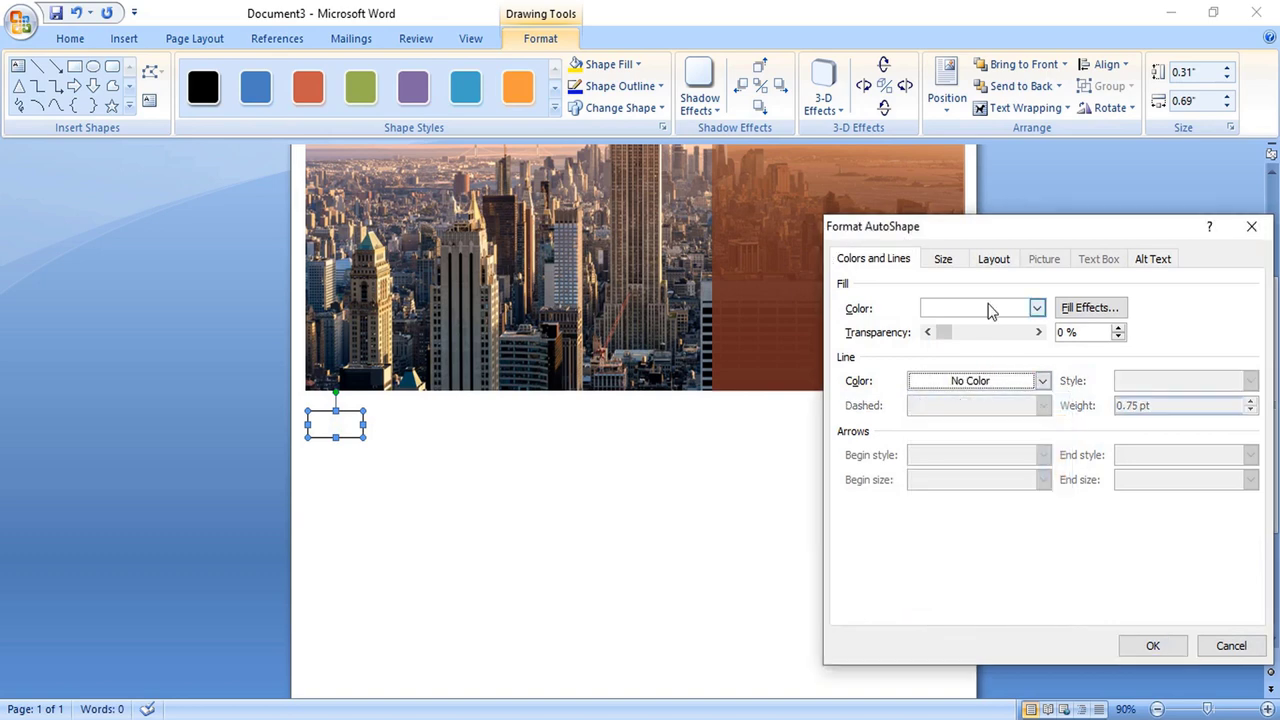
{"action": "left_click", "coordinate": [990, 309]}
{"action": "left_click", "coordinate": [931, 419]}
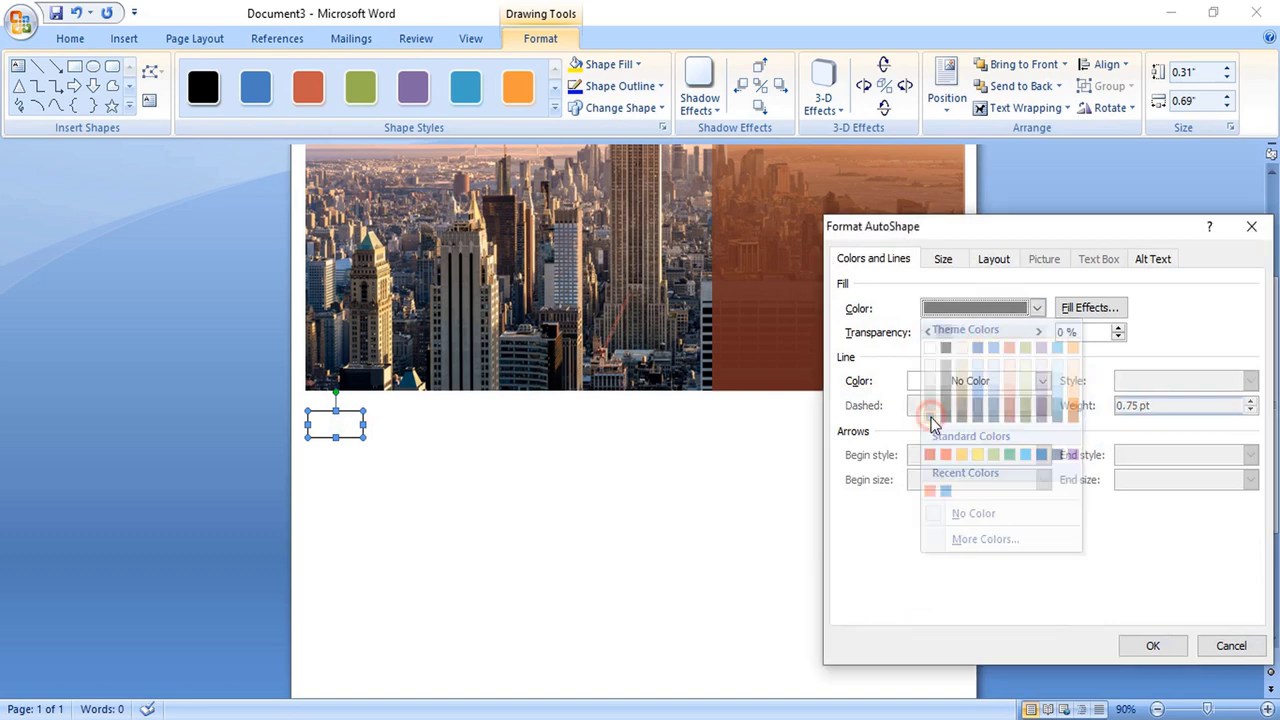
{"action": "left_click", "coordinate": [1148, 648]}
{"action": "left_click", "coordinate": [683, 537]}
{"action": "scroll", "coordinate": [613, 160], "scroll_direction": "up", "scroll_amount": 3}
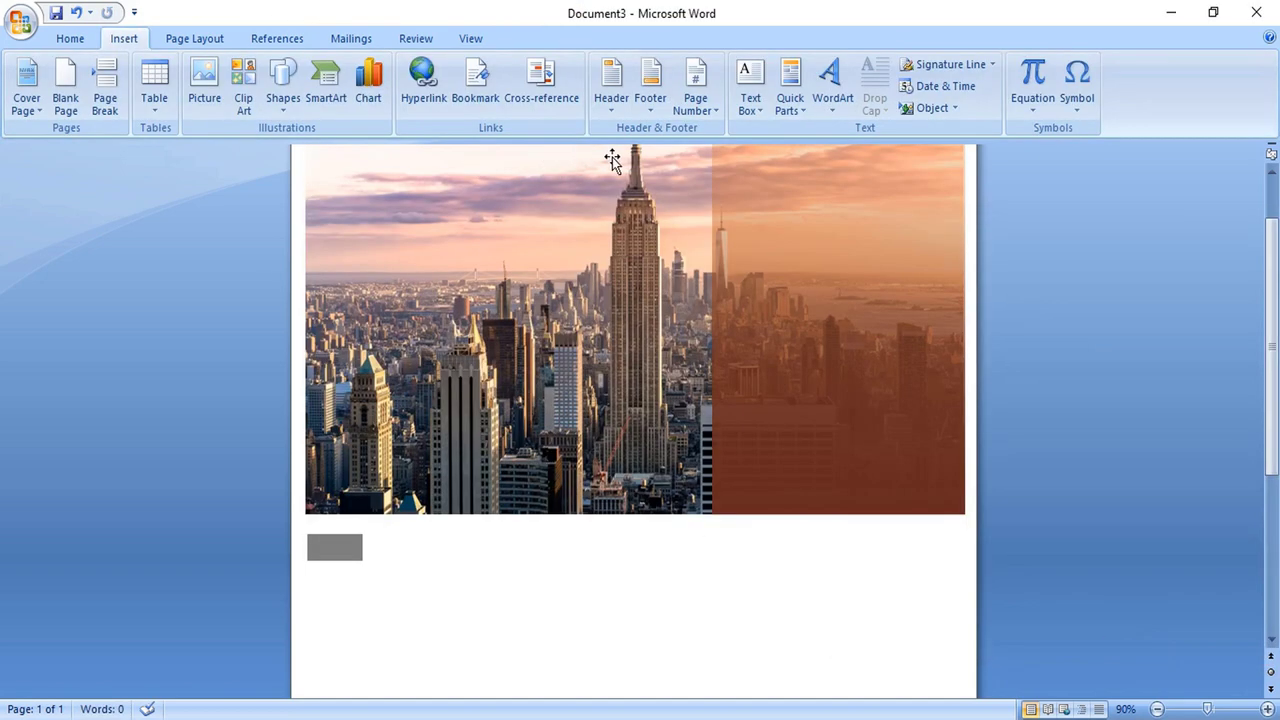
Draw a text box for the MON label below the grey block and shrink it to fit
{"action": "left_click", "coordinate": [743, 113]}
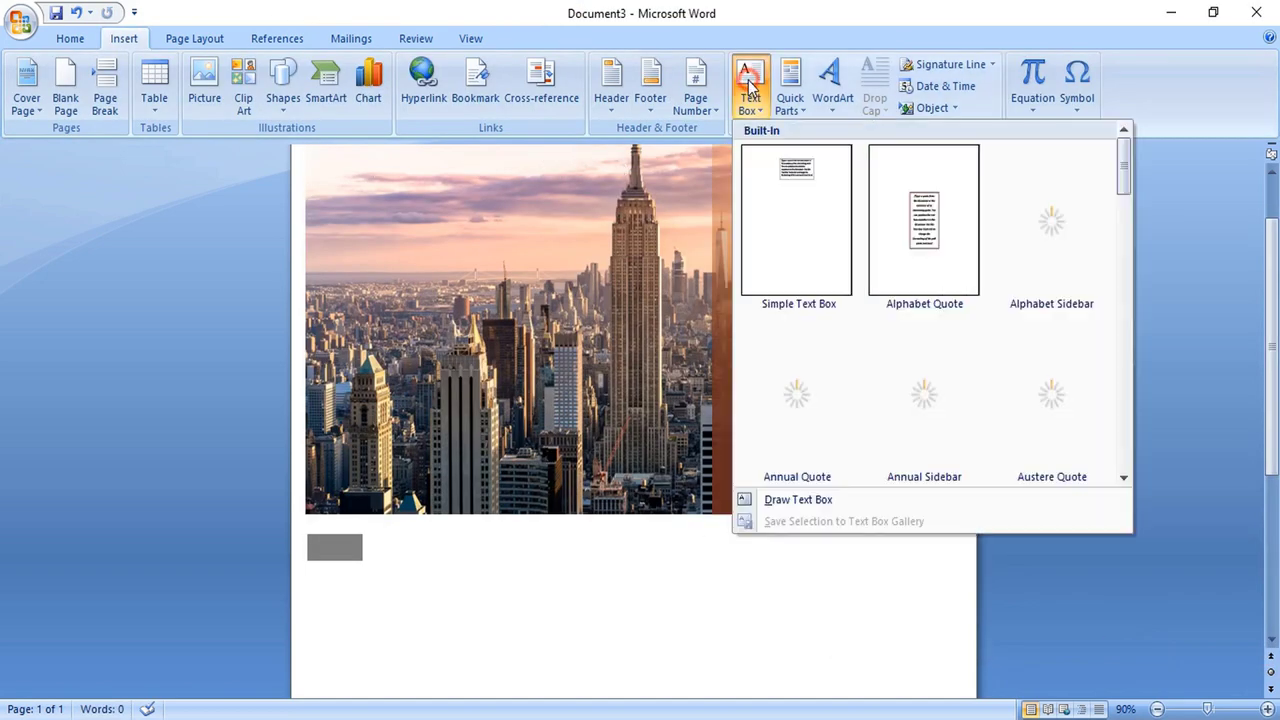
{"action": "left_click", "coordinate": [775, 497]}
{"action": "left_click_drag", "start_coordinate": [370, 582], "coordinate": [458, 674]}
{"action": "type", "text": "MON"}
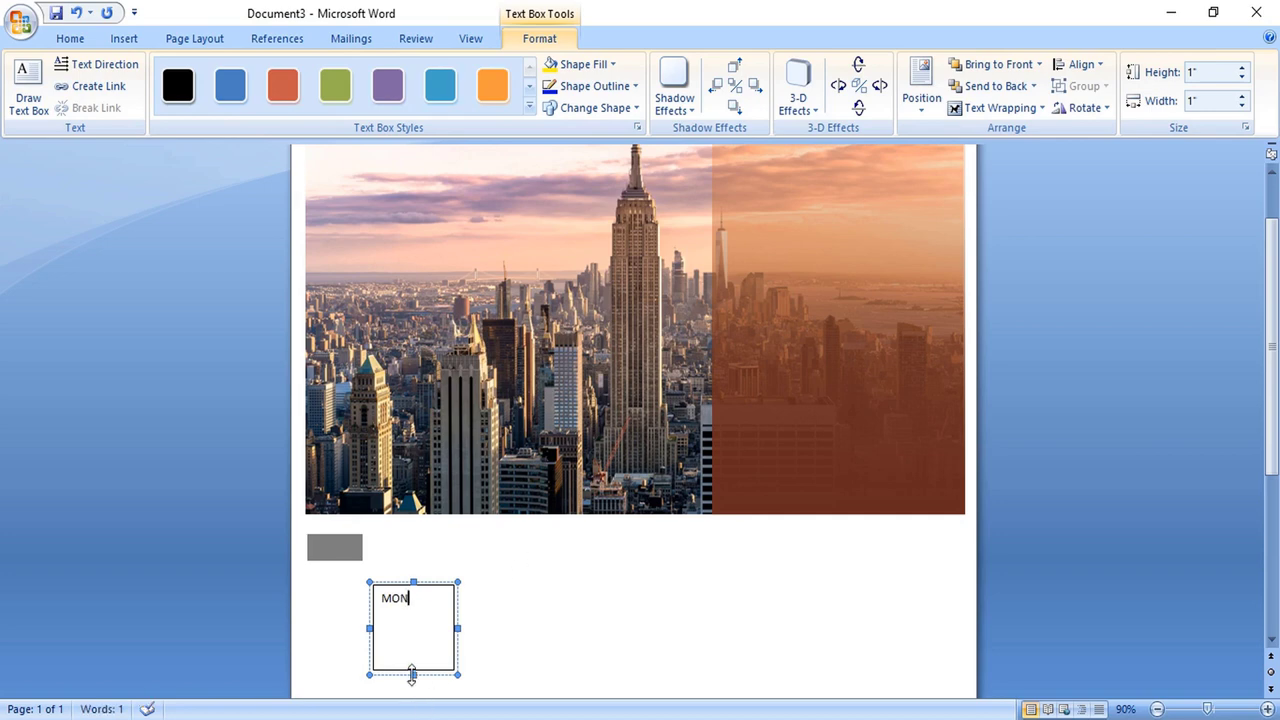
{"action": "left_click_drag", "start_coordinate": [412, 674], "coordinate": [411, 611]}
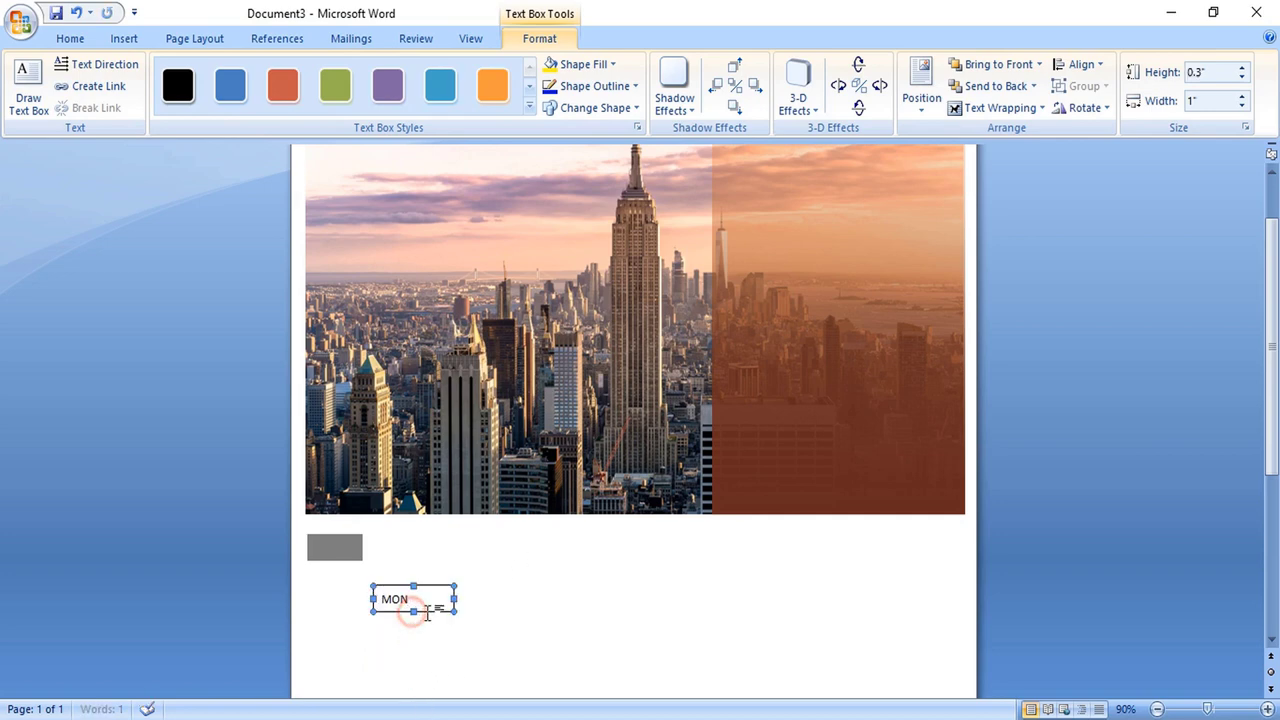
{"action": "left_click_drag", "start_coordinate": [442, 600], "coordinate": [420, 599]}
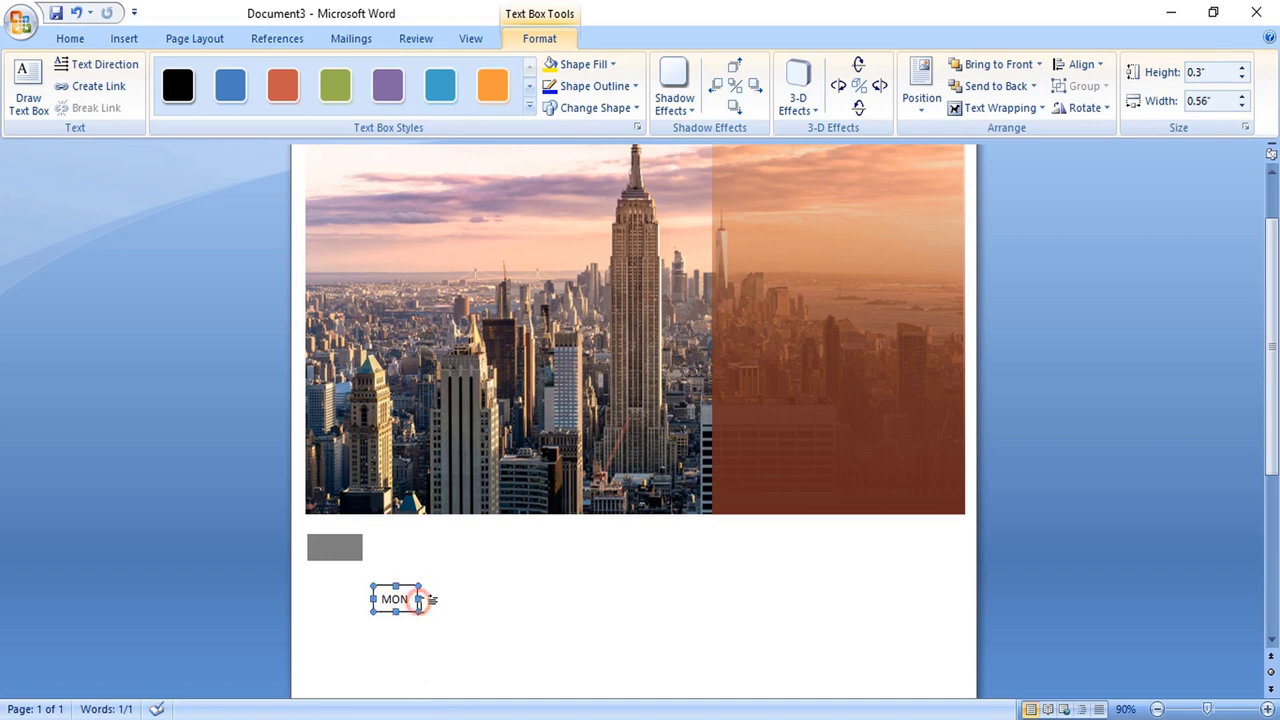
Set the MON text box's line and fill colours to No Color
{"action": "right_click", "coordinate": [382, 611]}
{"action": "left_click", "coordinate": [440, 598]}
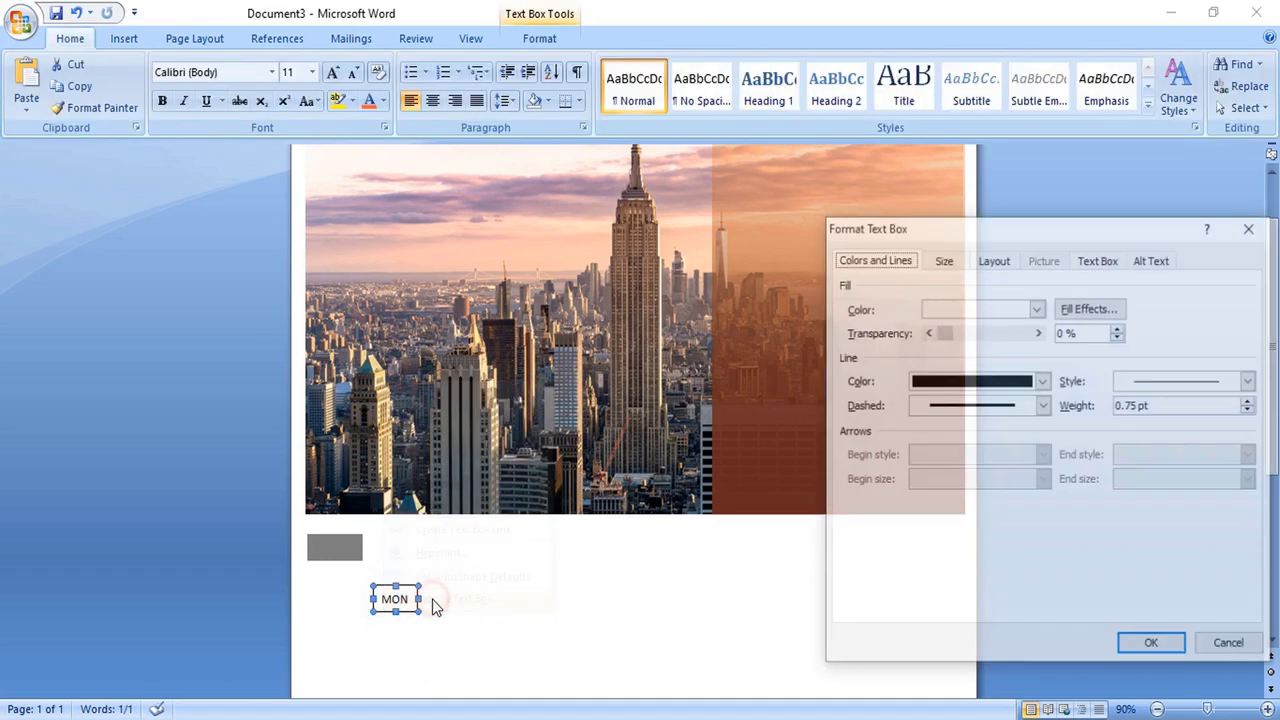
{"action": "left_click", "coordinate": [918, 381]}
{"action": "left_click", "coordinate": [920, 586]}
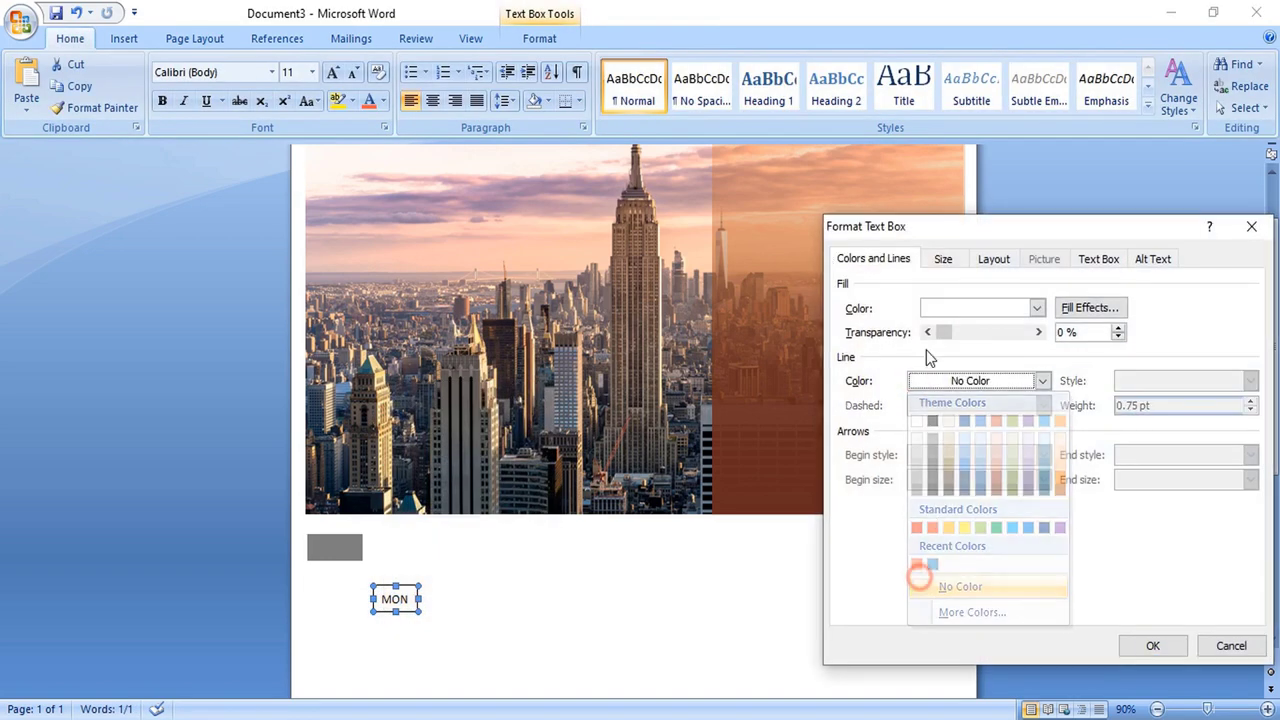
{"action": "left_click", "coordinate": [930, 308]}
{"action": "left_click", "coordinate": [932, 520]}
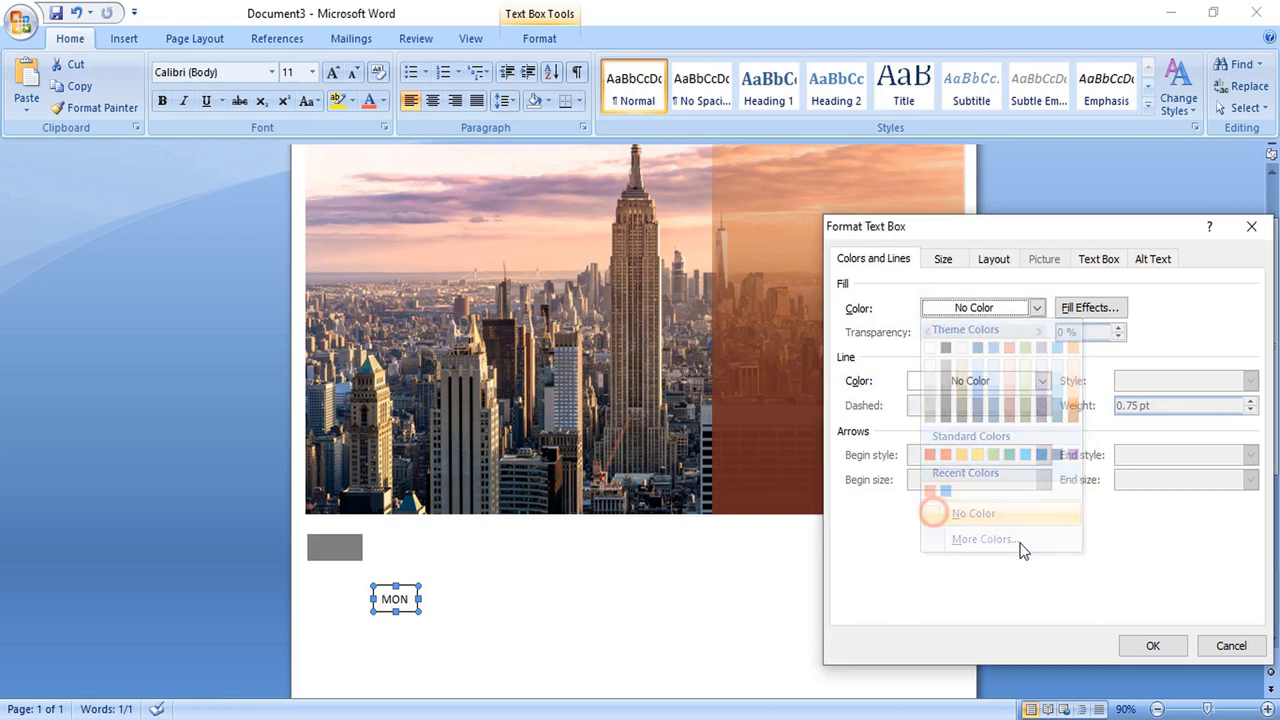
{"action": "left_click", "coordinate": [1150, 646]}
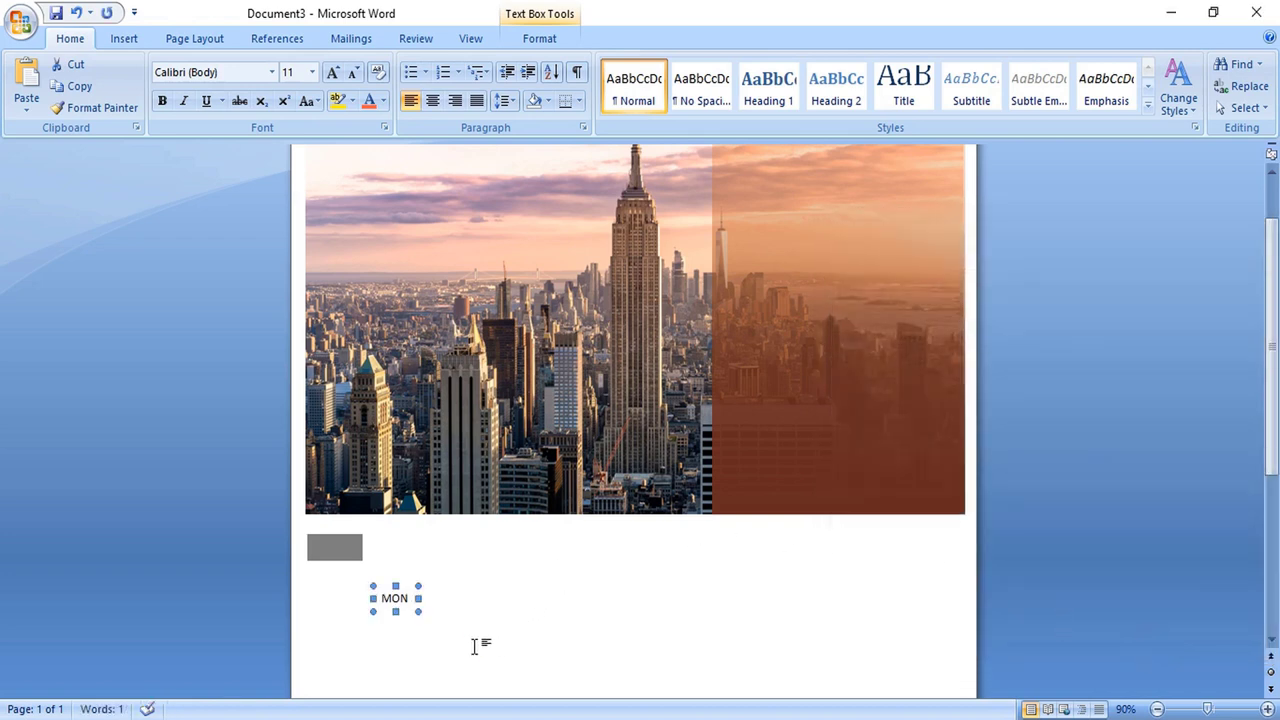
{"action": "left_click", "coordinate": [475, 647]}
{"action": "left_click", "coordinate": [395, 600]}
Move the MON label onto the grey block and enlarge its text
{"action": "mouse_move", "coordinate": [408, 586]}
{"action": "left_mouse_down"}
{"action": "mouse_move", "coordinate": [350, 539]}
{"action": "mouse_move", "coordinate": [362, 540]}
{"action": "left_mouse_up"}
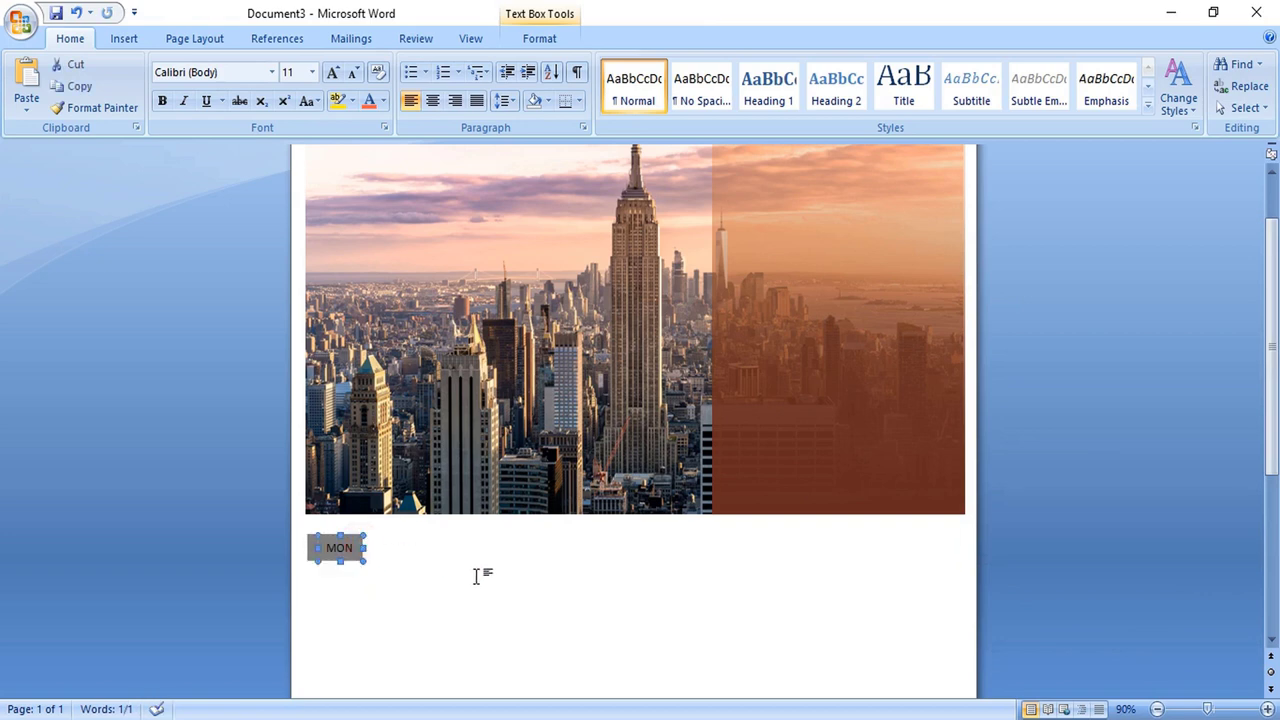
{"action": "left_click", "coordinate": [455, 510]}
{"action": "scroll", "coordinate": [455, 510], "scroll_direction": "down", "scroll_amount": 2}
{"action": "left_click", "coordinate": [349, 477]}
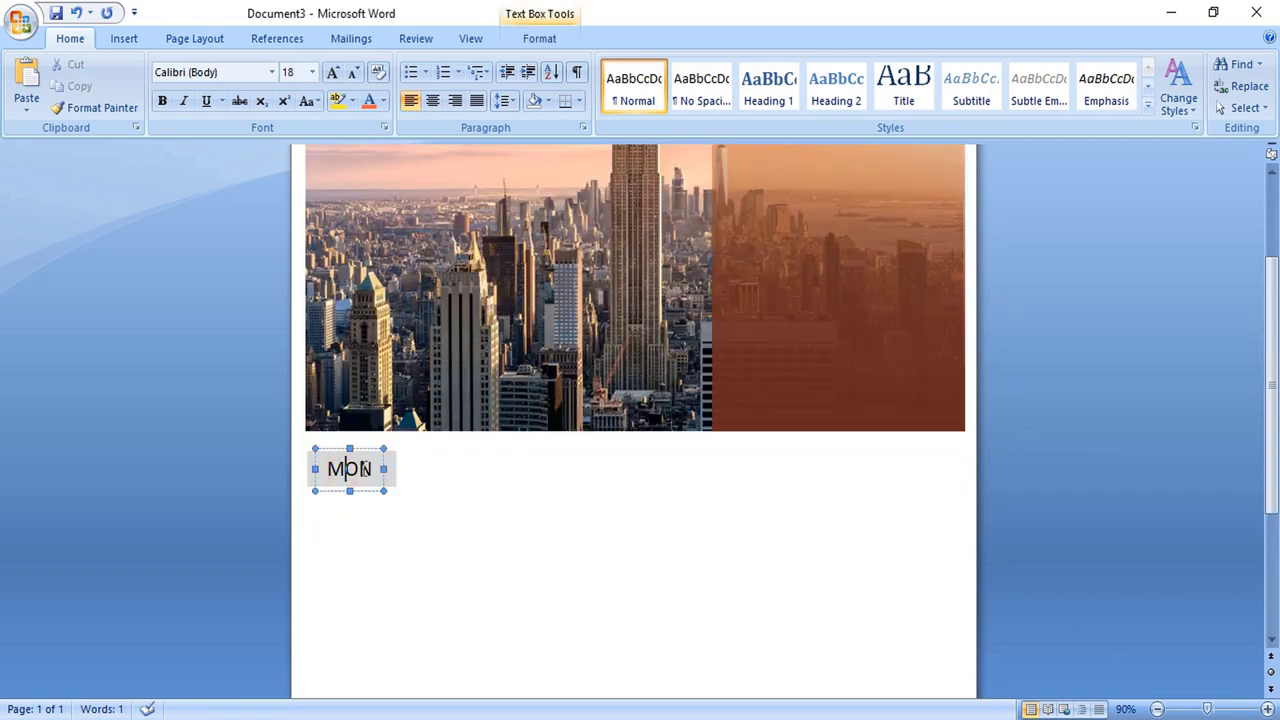
{"action": "left_click", "coordinate": [390, 469]}
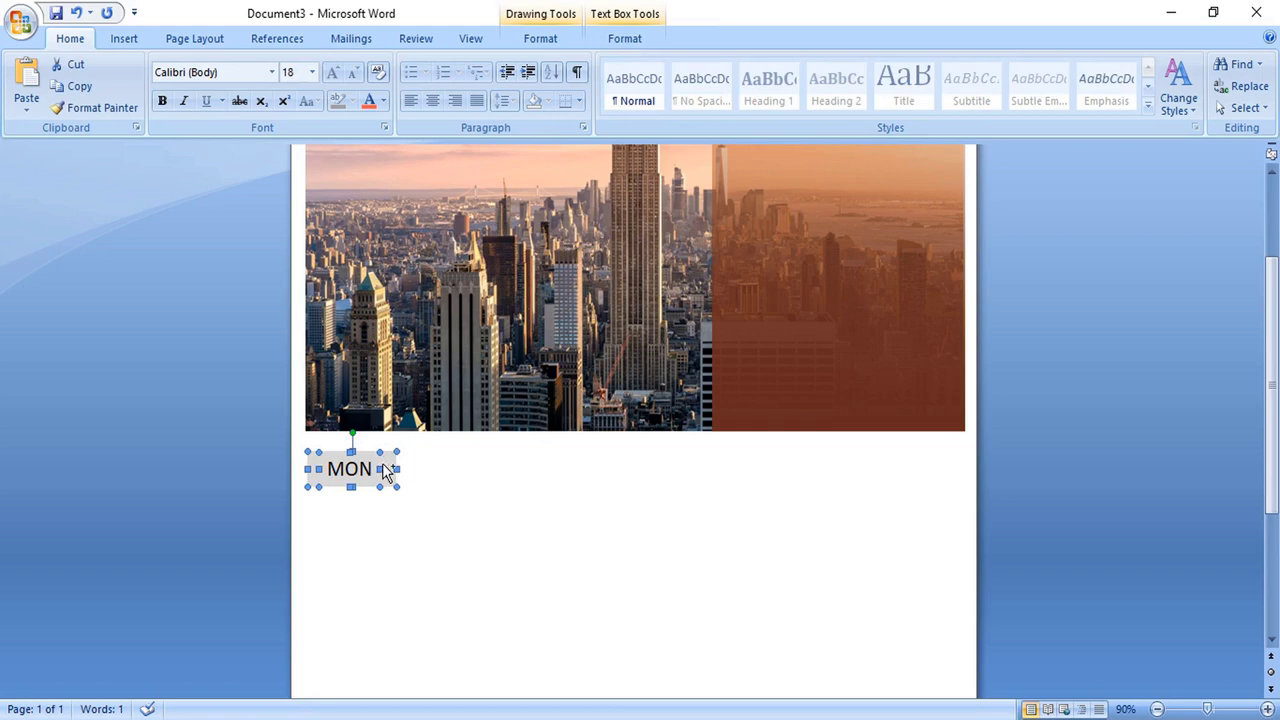
Ctrl-drag copies of the MON label block along the row below the photo
{"action": "left_click_drag", "start_coordinate": [387, 472], "coordinate": [946, 488]}
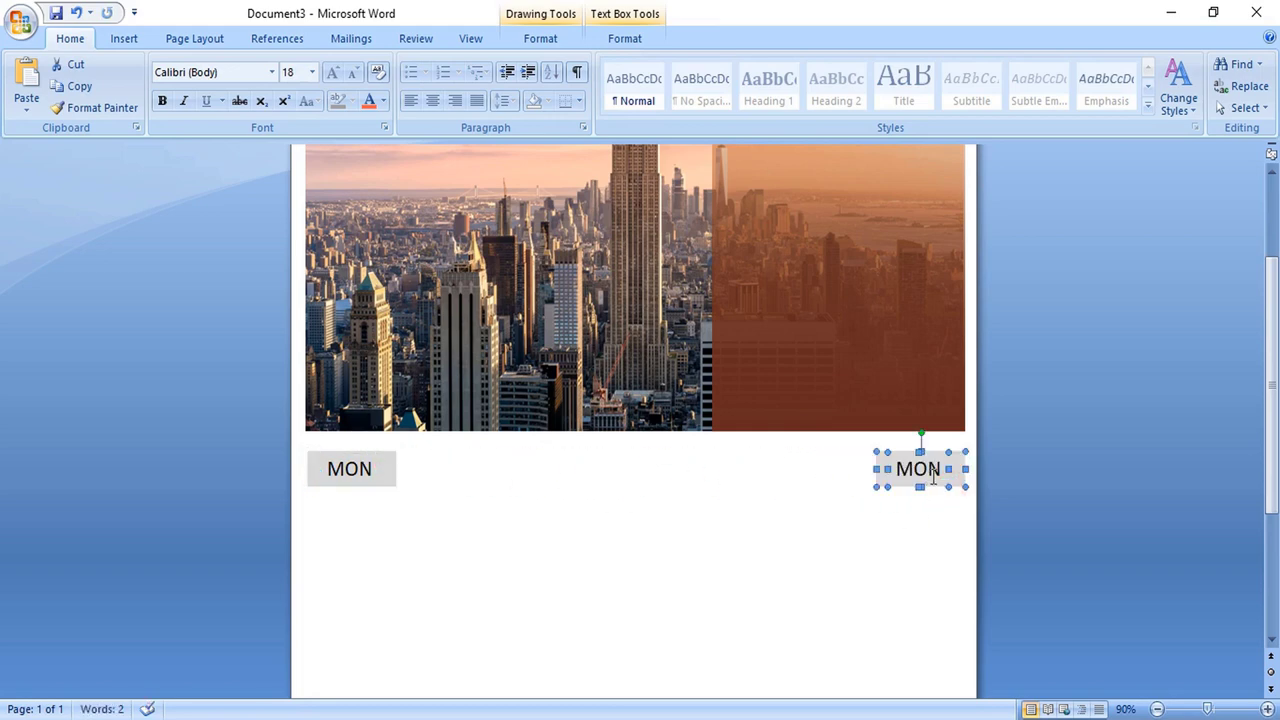
{"action": "left_click_drag", "start_coordinate": [938, 460], "coordinate": [676, 460]}
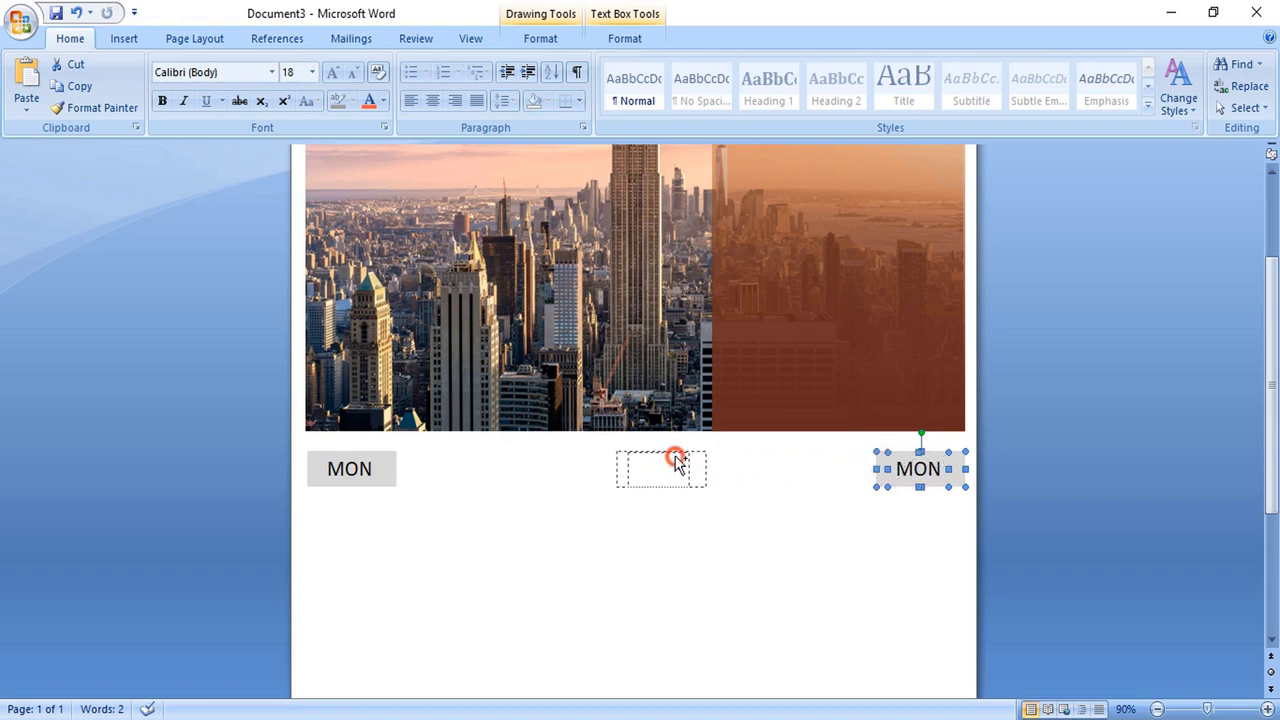
{"action": "mouse_move", "coordinate": [676, 460]}
{"action": "left_mouse_down"}
{"action": "mouse_move", "coordinate": [470, 455]}
{"action": "mouse_move", "coordinate": [572, 470]}
{"action": "mouse_move", "coordinate": [749, 466]}
{"action": "mouse_move", "coordinate": [749, 455]}
{"action": "left_mouse_up"}
Retype the copied labels as TUE, WED, THU and the rest of the week
{"action": "left_click", "coordinate": [680, 489]}
{"action": "left_click", "coordinate": [432, 428]}
{"action": "left_click_drag", "start_coordinate": [432, 428], "coordinate": [668, 427]}
{"action": "type", "text": "TUE"}
{"action": "type", "text": "WED"}
{"action": "type", "text": "THU"}
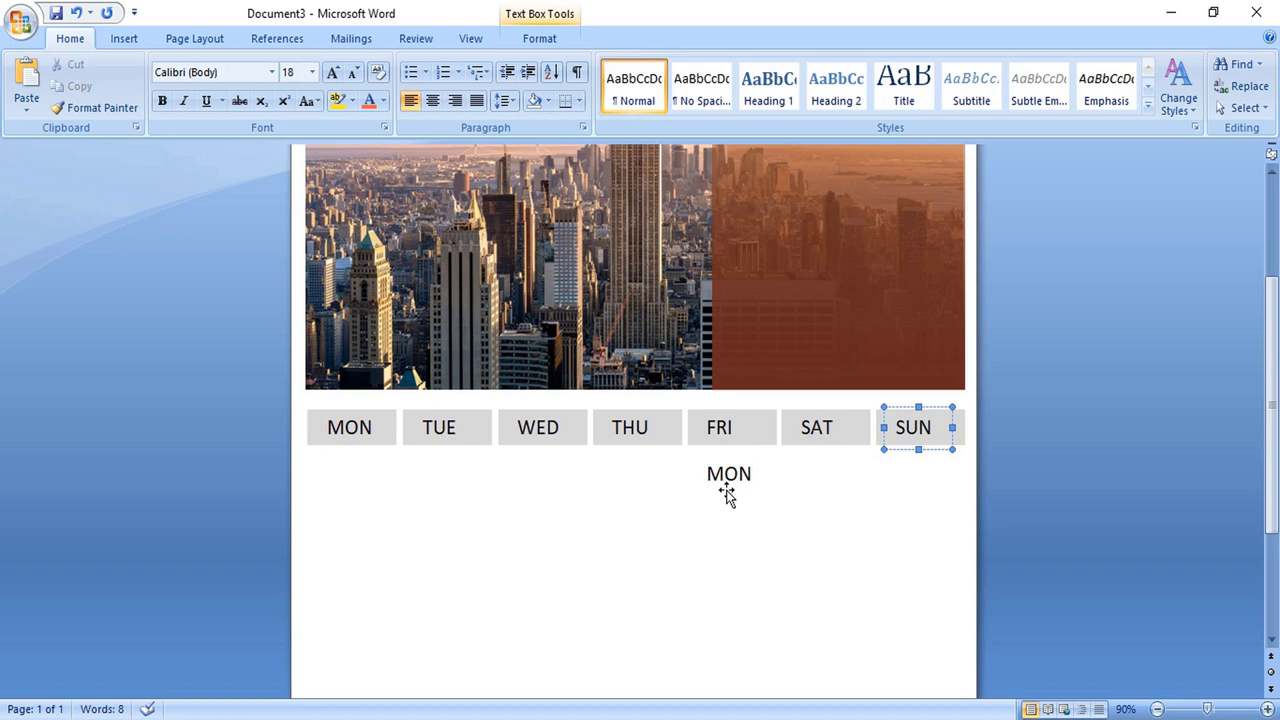
Change the spare box below FRI to read 01
{"action": "left_click", "coordinate": [733, 474]}
{"action": "mouse_move", "coordinate": [756, 474]}
{"action": "left_mouse_down"}
{"action": "mouse_move", "coordinate": [702, 476]}
{"action": "mouse_move", "coordinate": [734, 479]}
{"action": "left_mouse_up"}
{"action": "type", "text": "01"}
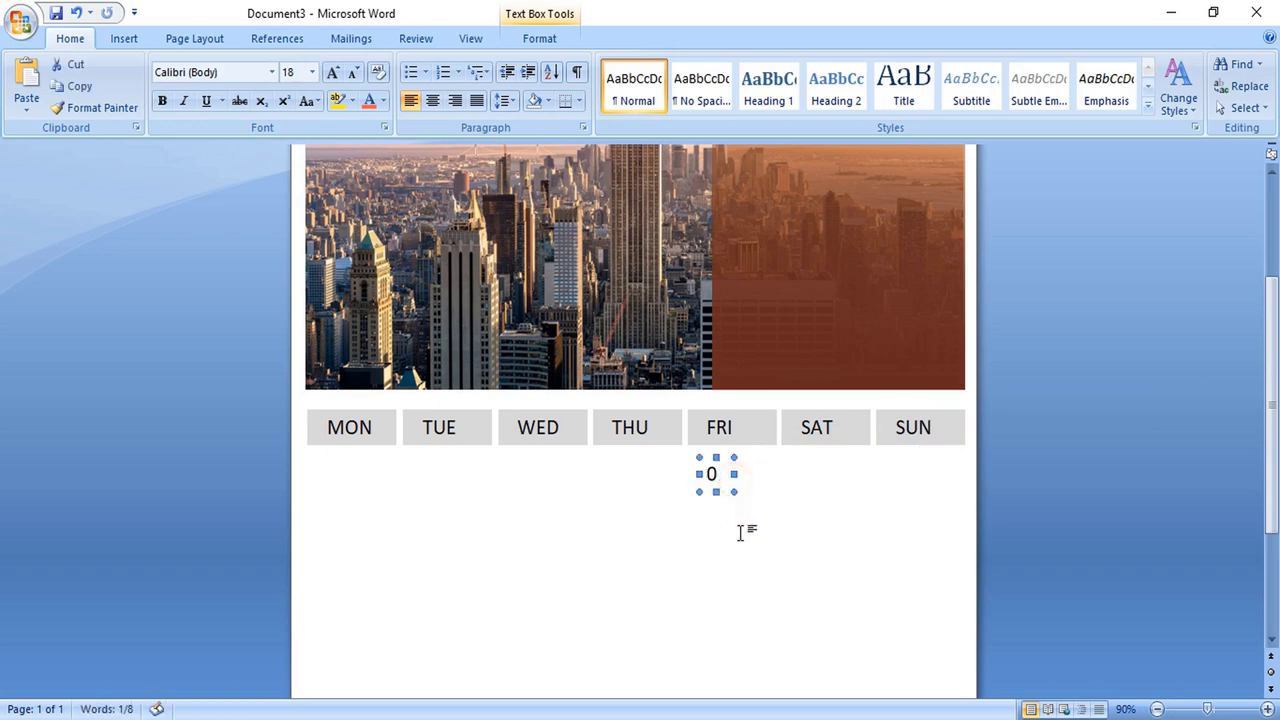
Copy the 01 date box across to sit under SAT
{"action": "left_click", "coordinate": [737, 549]}
{"action": "scroll", "coordinate": [788, 515], "scroll_direction": "up", "scroll_amount": 1}
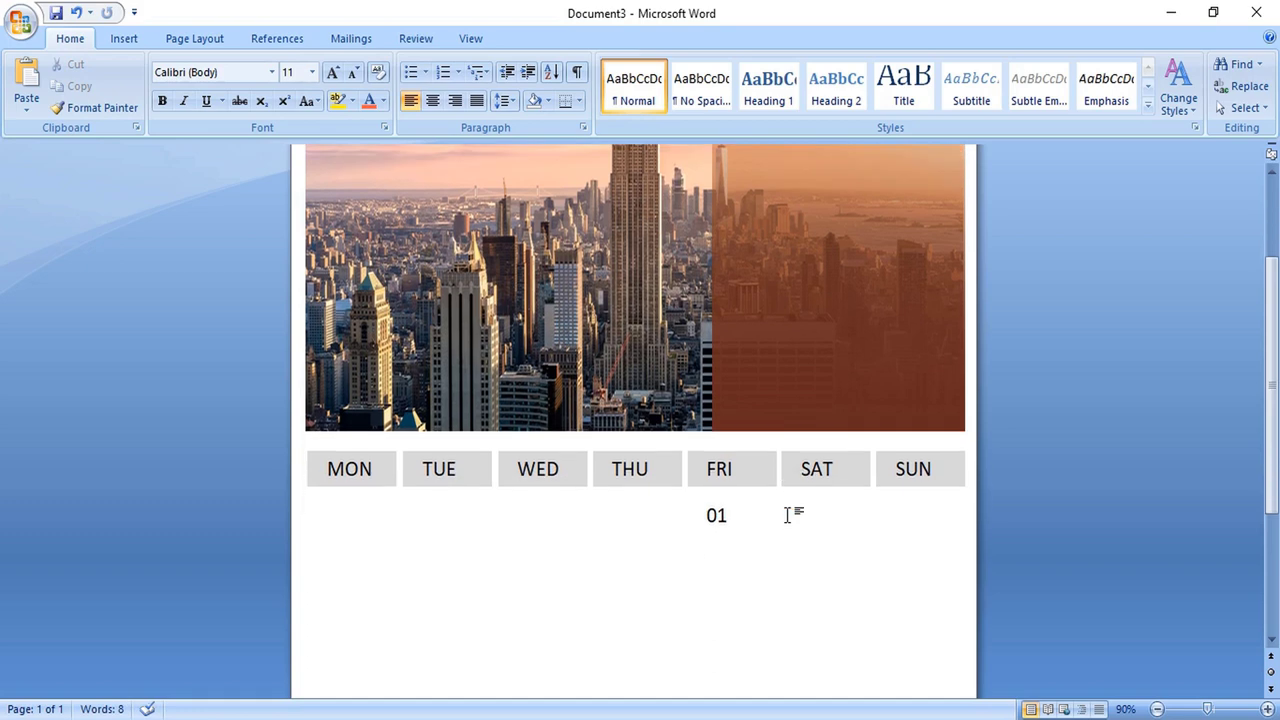
{"action": "left_click", "coordinate": [714, 514]}
{"action": "left_click_drag", "start_coordinate": [737, 503], "coordinate": [931, 506]}
{"action": "scroll", "coordinate": [748, 503], "scroll_direction": "down", "scroll_amount": 2}
{"action": "scroll", "coordinate": [745, 490], "scroll_direction": "down", "scroll_amount": 1}
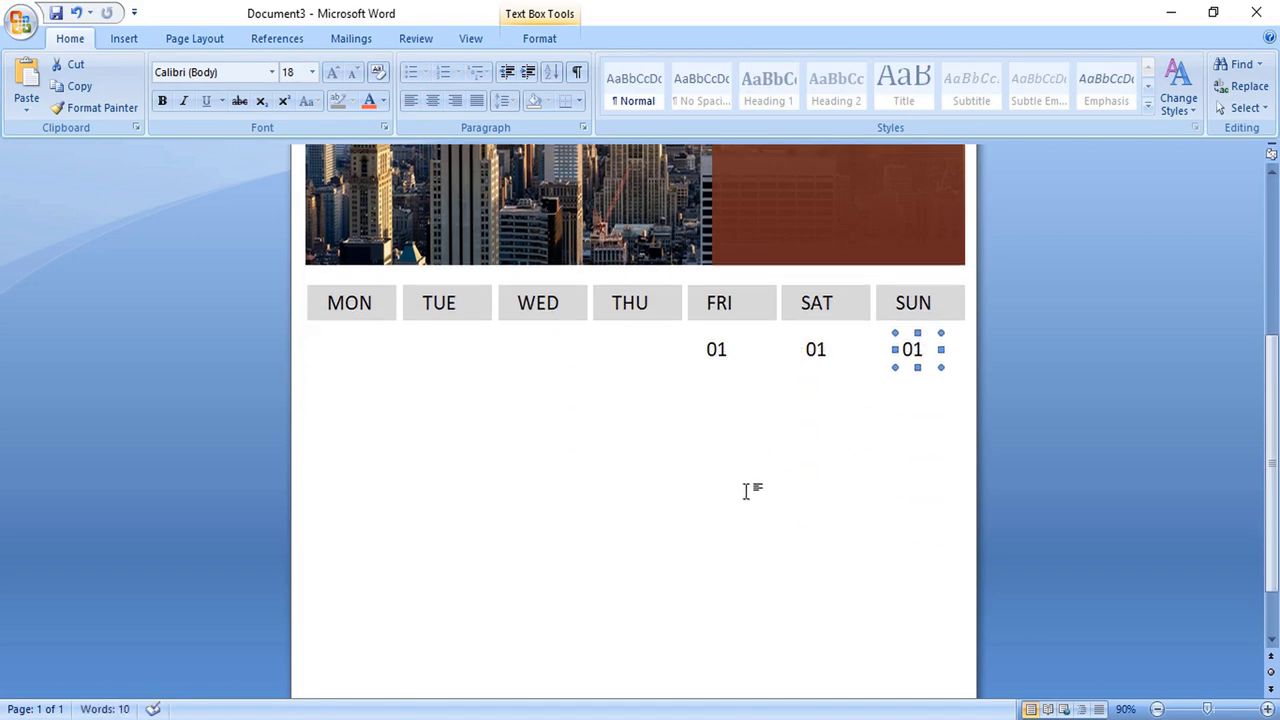
Fill the second week row with 01 date copies under THU, WED and MON
{"action": "left_click", "coordinate": [718, 349]}
{"action": "mouse_move", "coordinate": [722, 352]}
{"action": "left_mouse_down"}
{"action": "mouse_move", "coordinate": [730, 387]}
{"action": "mouse_move", "coordinate": [929, 386]}
{"action": "left_mouse_up"}
{"action": "left_click", "coordinate": [818, 398]}
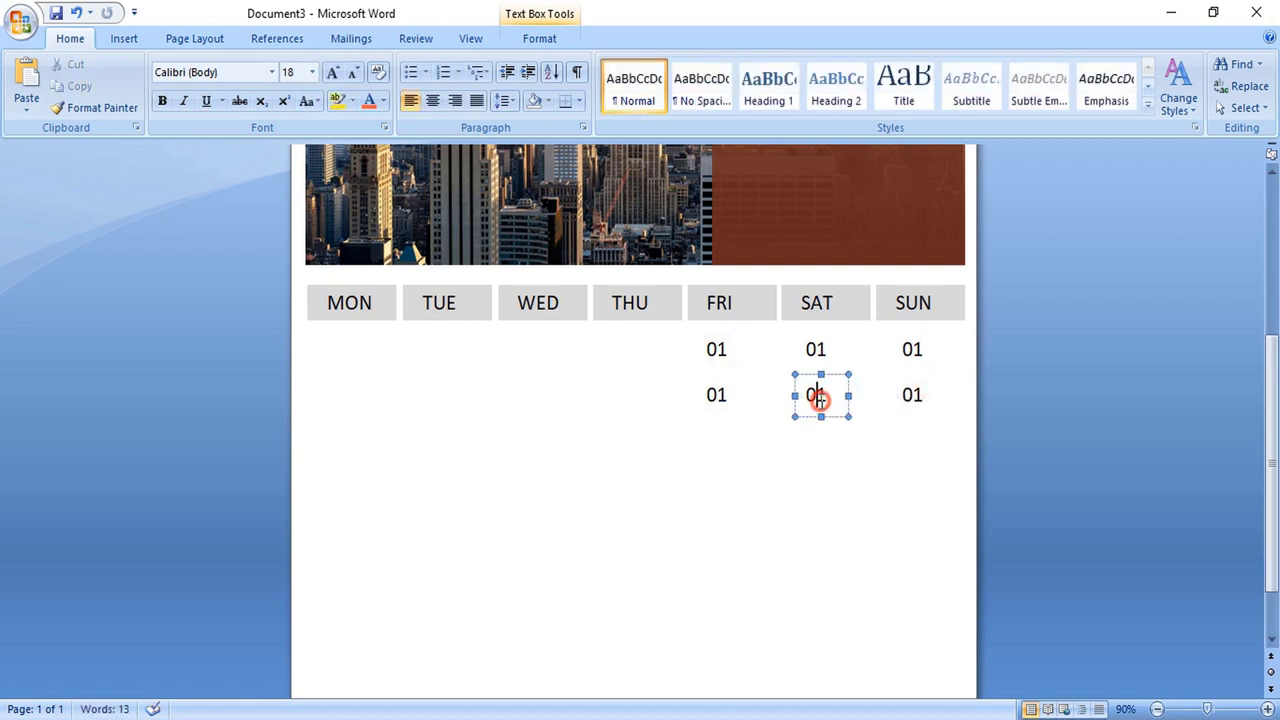
{"action": "left_click", "coordinate": [709, 395]}
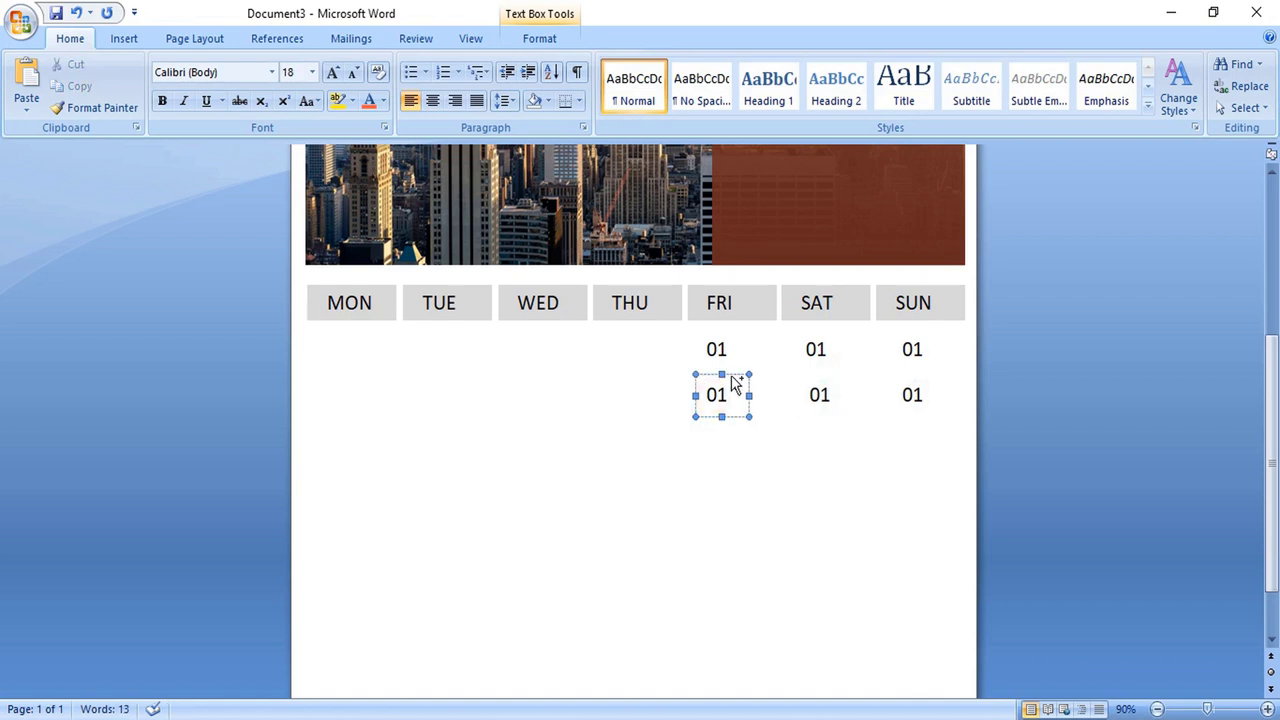
{"action": "left_click_drag", "start_coordinate": [733, 383], "coordinate": [652, 383]}
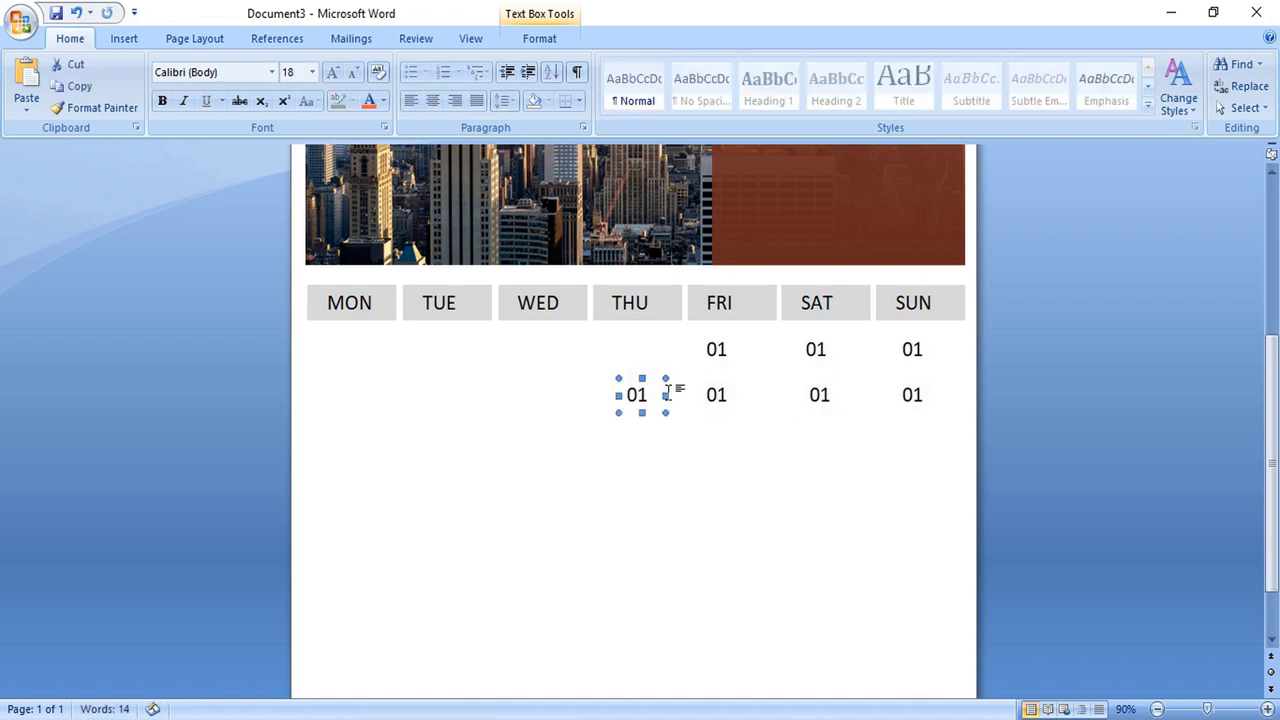
{"action": "left_click_drag", "start_coordinate": [662, 382], "coordinate": [364, 383]}
{"action": "left_click", "coordinate": [457, 457]}
Select all second-row 01 date boxes from MON through SUN
{"action": "scroll", "coordinate": [460, 500], "scroll_direction": "up", "scroll_amount": 5}
{"action": "scroll", "coordinate": [464, 520], "scroll_direction": "down", "scroll_amount": 4}
{"action": "left_click", "coordinate": [343, 436]}
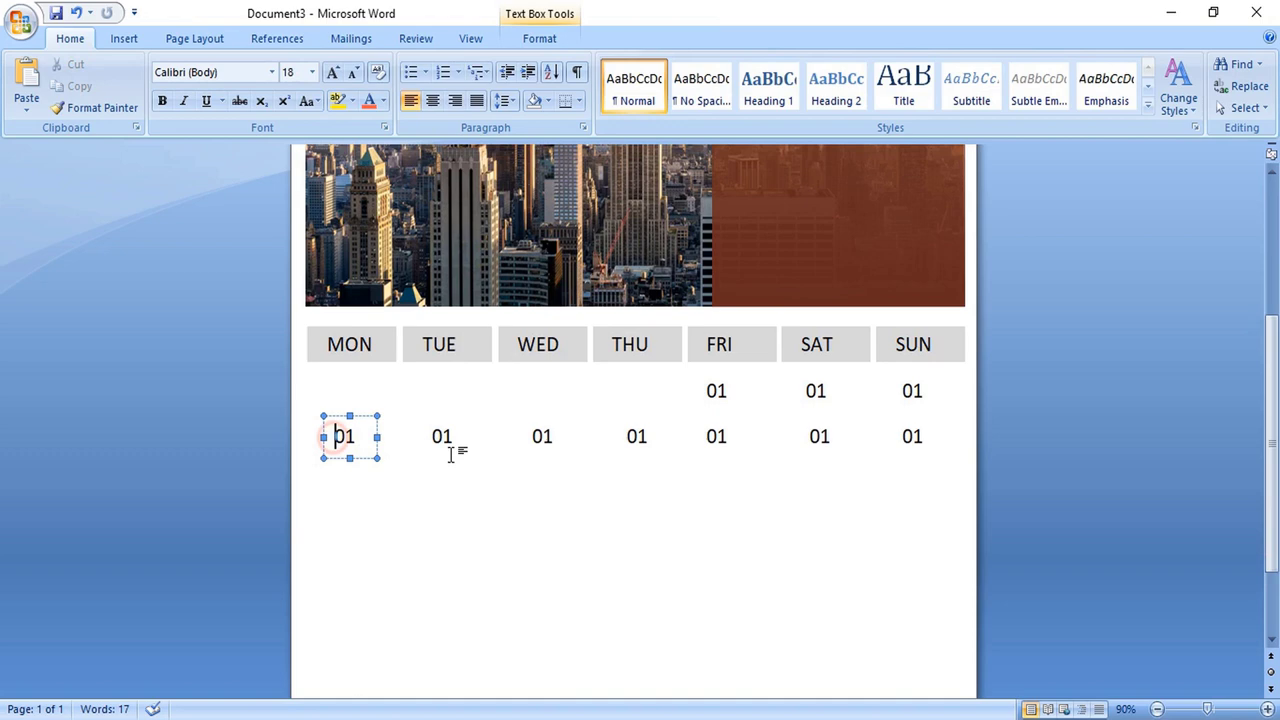
{"action": "double_click", "coordinate": [442, 436]}
{"action": "left_click", "coordinate": [348, 440], "text": "shift"}
{"action": "left_click", "coordinate": [524, 437], "text": "shift"}
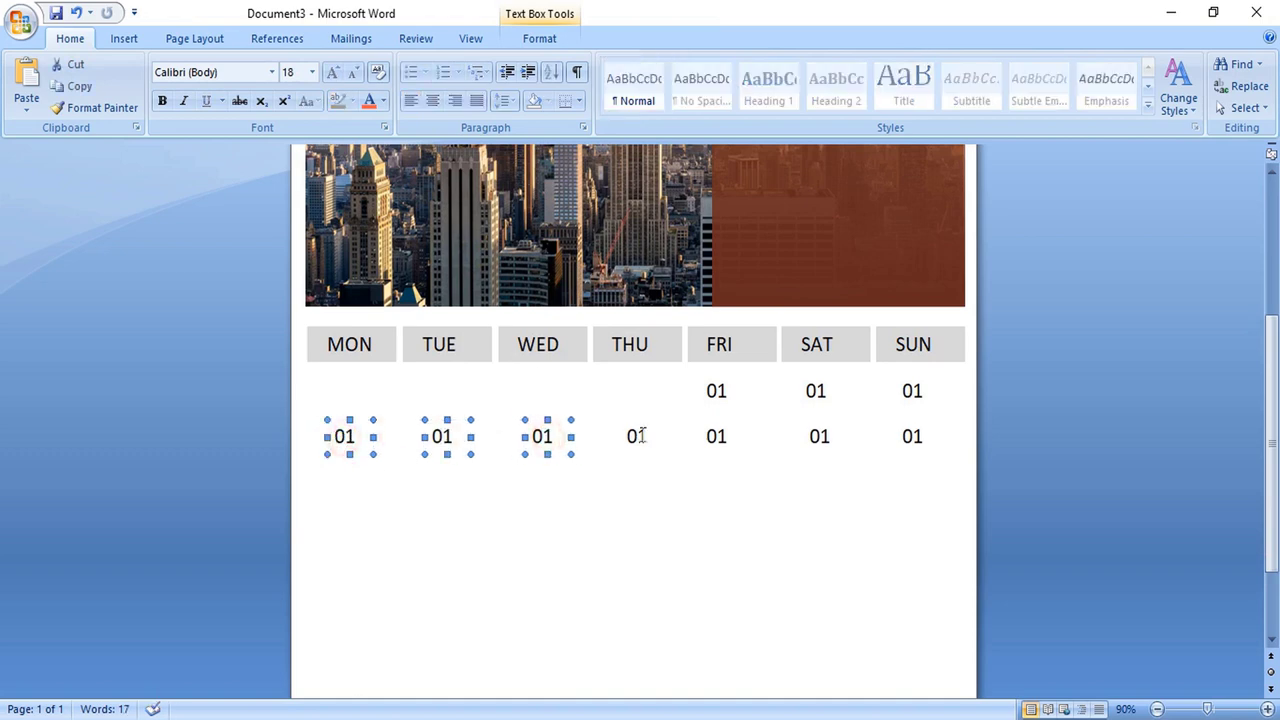
{"action": "left_click", "coordinate": [638, 437], "text": "shift"}
{"action": "left_click", "coordinate": [712, 437], "text": "shift"}
{"action": "left_click", "coordinate": [818, 437], "text": "shift"}
{"action": "left_click", "coordinate": [910, 437], "text": "shift"}
Ctrl-drag the selected date row downward to create the remaining week rows
{"action": "scroll", "coordinate": [910, 440], "scroll_direction": "down", "scroll_amount": 3}
{"action": "left_click_drag", "start_coordinate": [535, 305], "coordinate": [535, 360]}
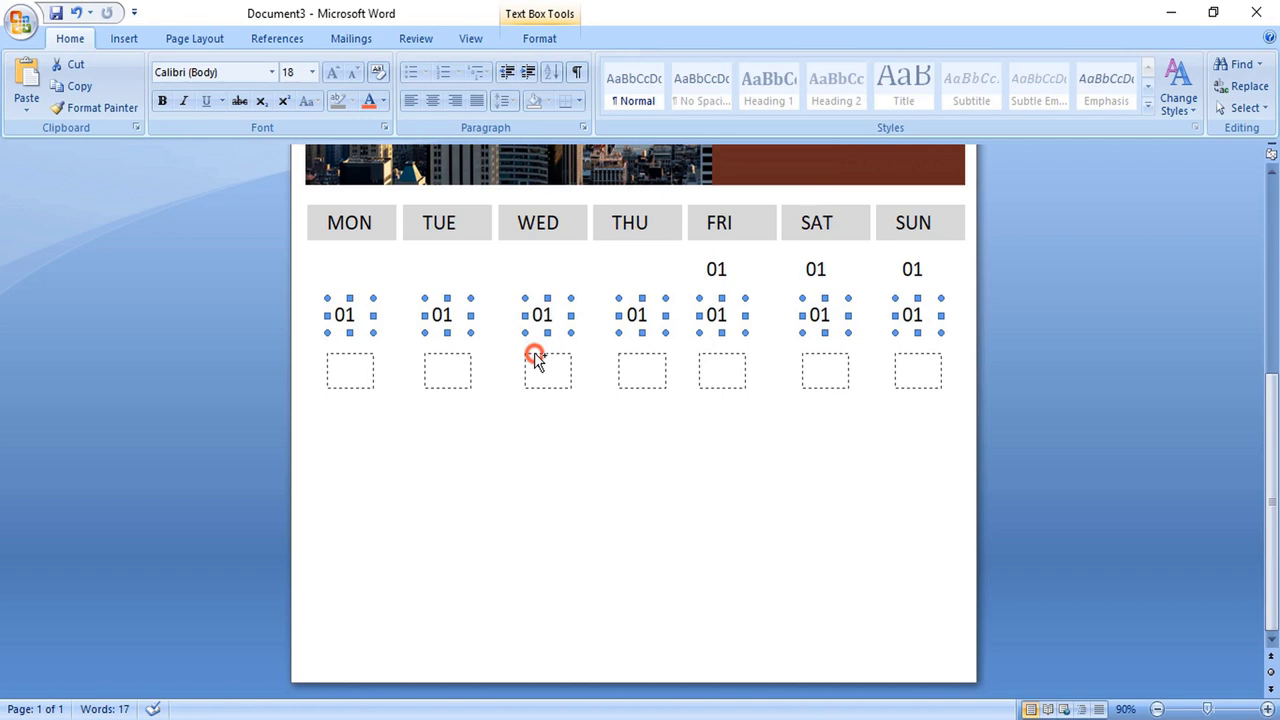
{"action": "left_click_drag", "start_coordinate": [535, 359], "coordinate": [537, 360]}
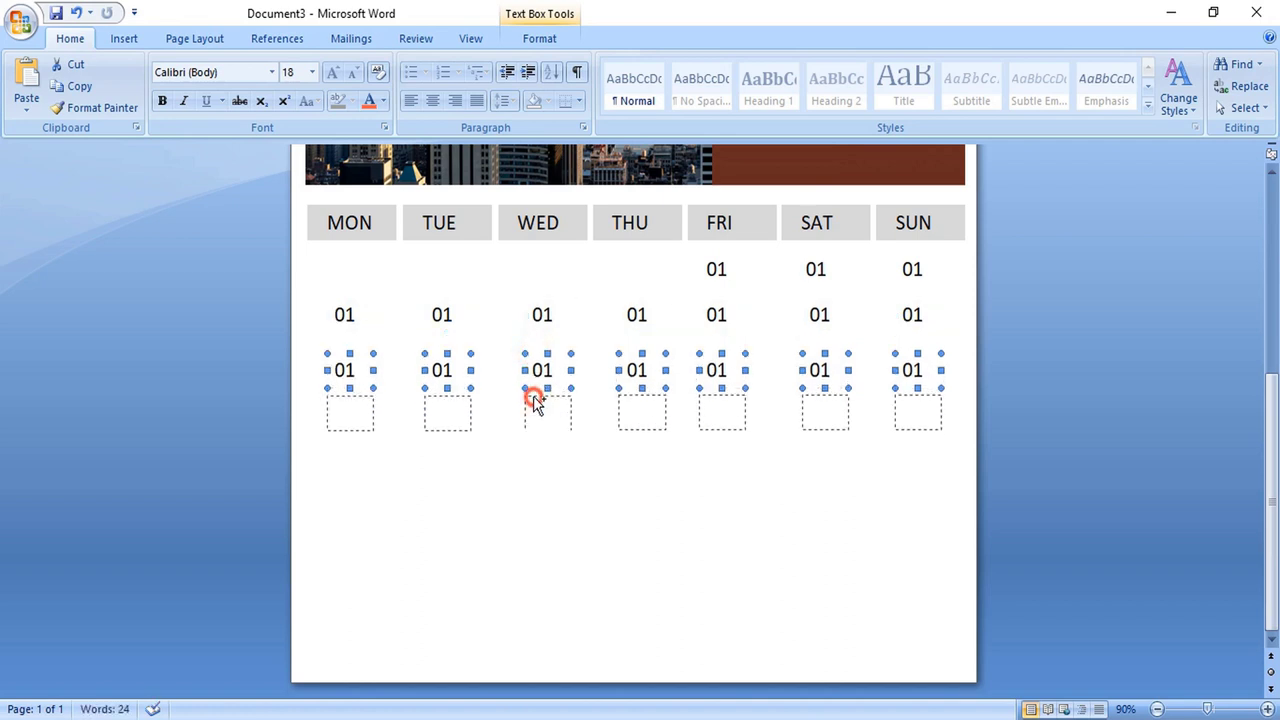
{"action": "left_click_drag", "start_coordinate": [534, 400], "coordinate": [536, 466], "text": "ctrl"}
Renumber the date boxes after FRI's 01 in sequence: 2, 3, 4 through 30
{"action": "left_click_drag", "start_coordinate": [815, 270], "coordinate": [826, 270]}
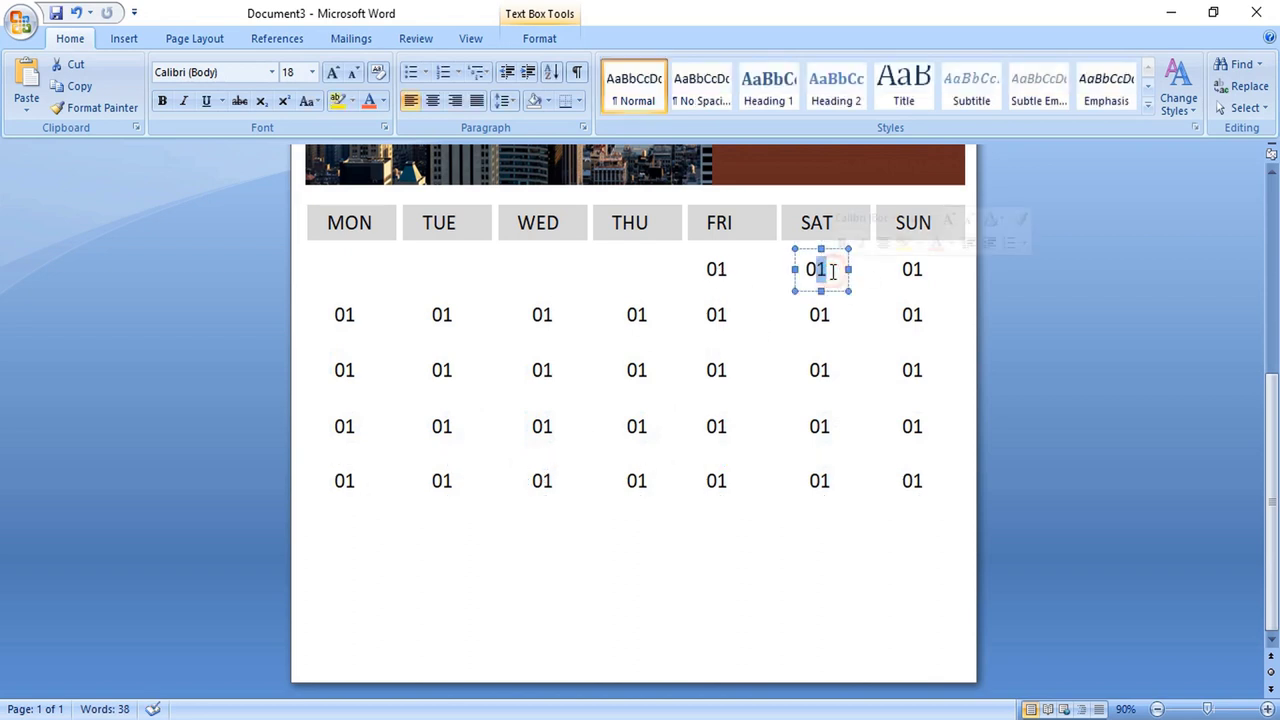
{"action": "type", "text": "2"}
{"action": "left_click_drag", "start_coordinate": [913, 270], "coordinate": [922, 274]}
{"action": "type", "text": "3"}
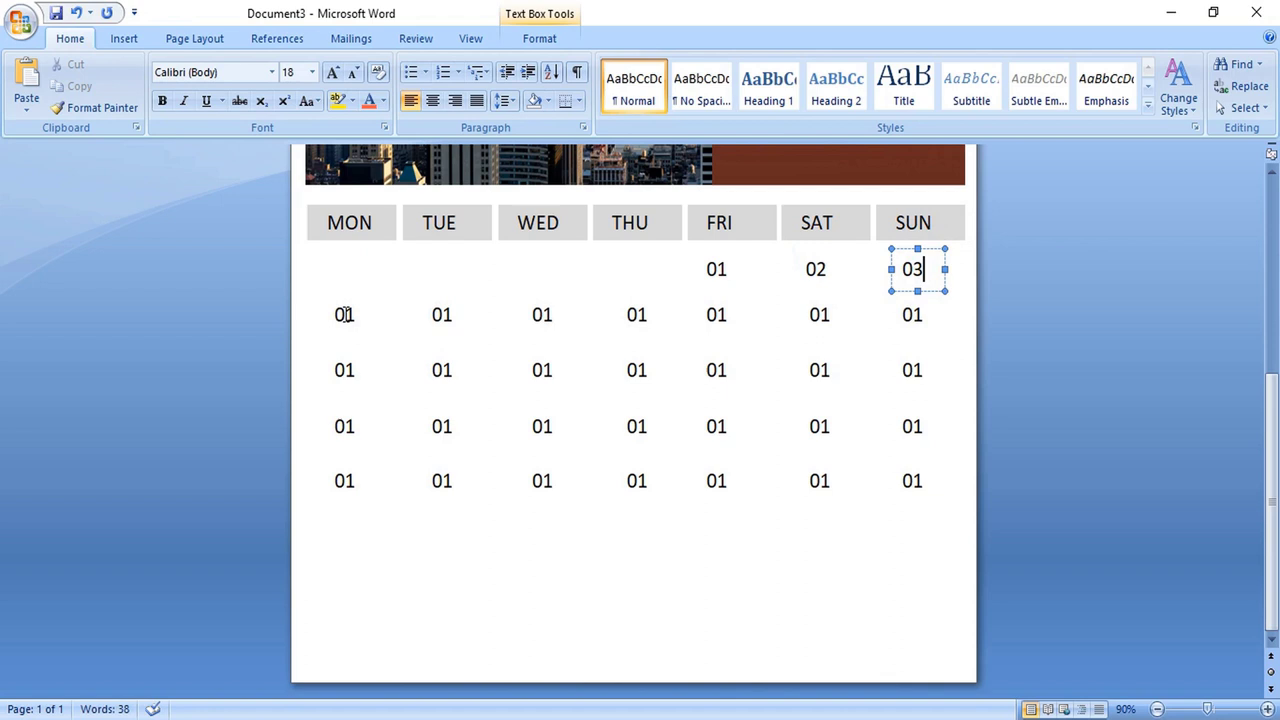
{"action": "left_click_drag", "start_coordinate": [345, 314], "coordinate": [356, 315]}
{"action": "type", "text": "4"}
{"action": "left_click_drag", "start_coordinate": [444, 314], "coordinate": [456, 315]}
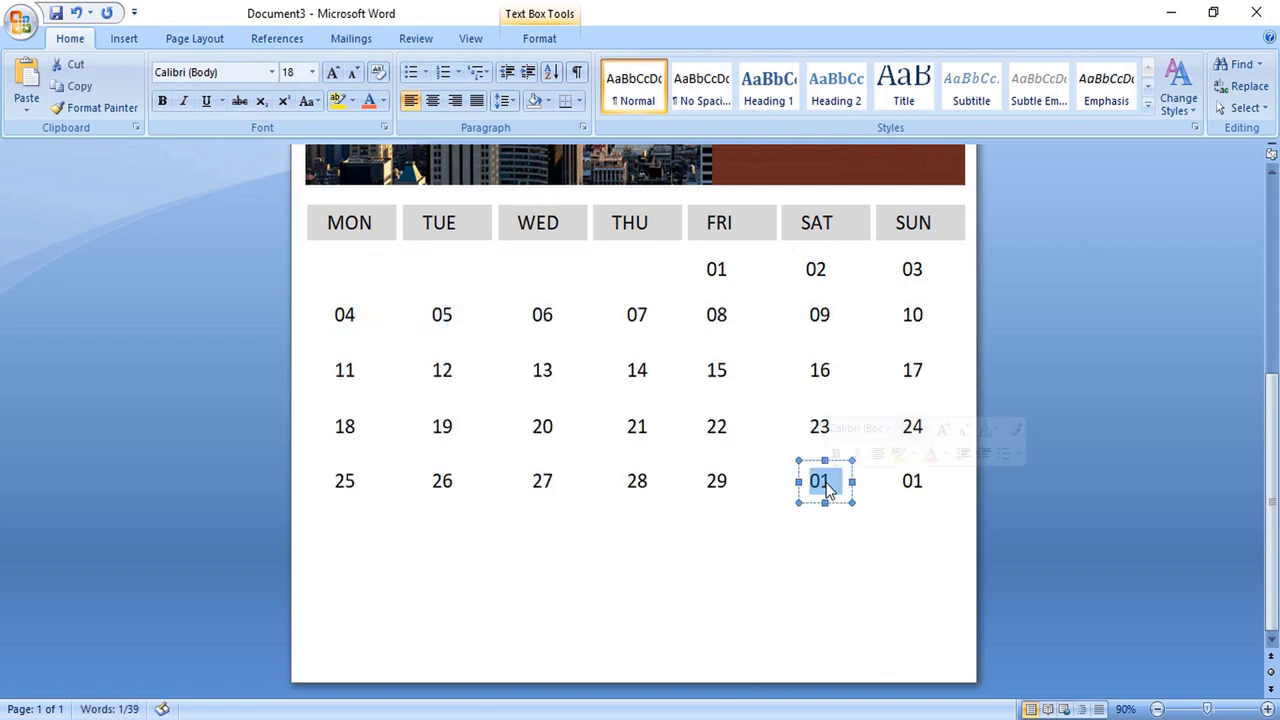
{"action": "type", "text": "30"}
{"action": "left_click_drag", "start_coordinate": [905, 483], "coordinate": [922, 483]}
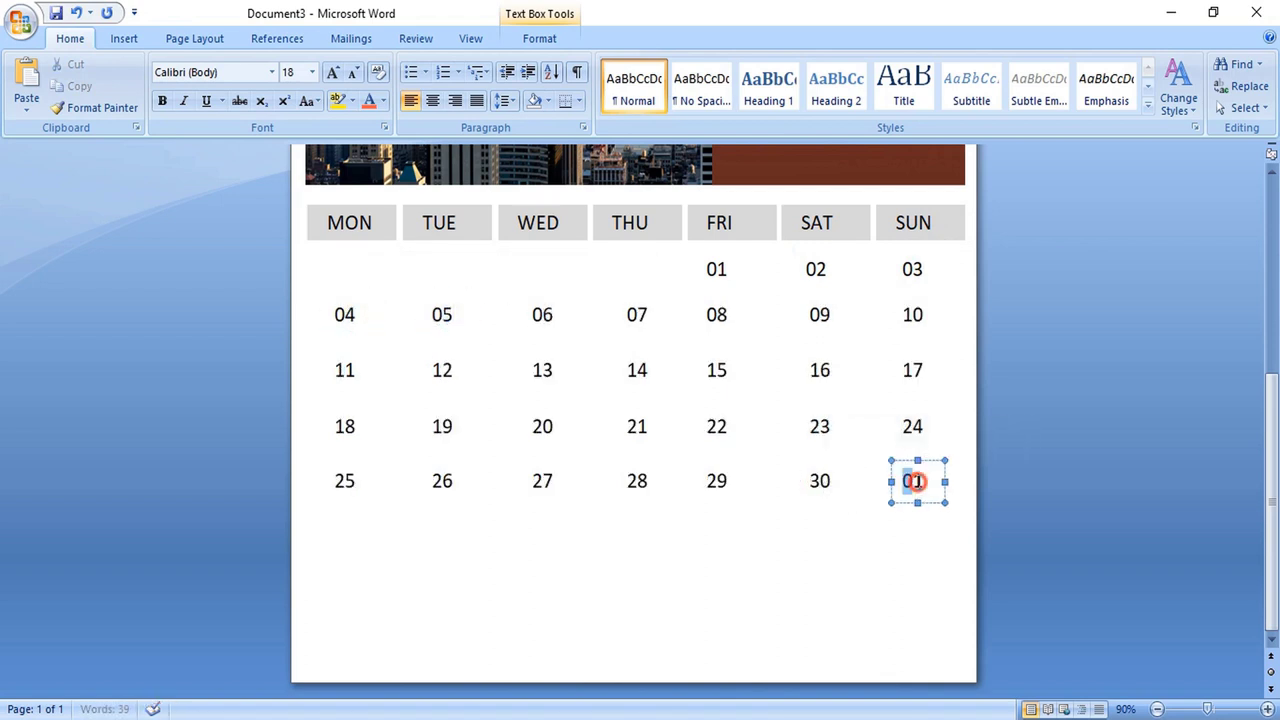
Make the 2021 year text bold, size 26 and white
{"action": "type", "text": "3"}
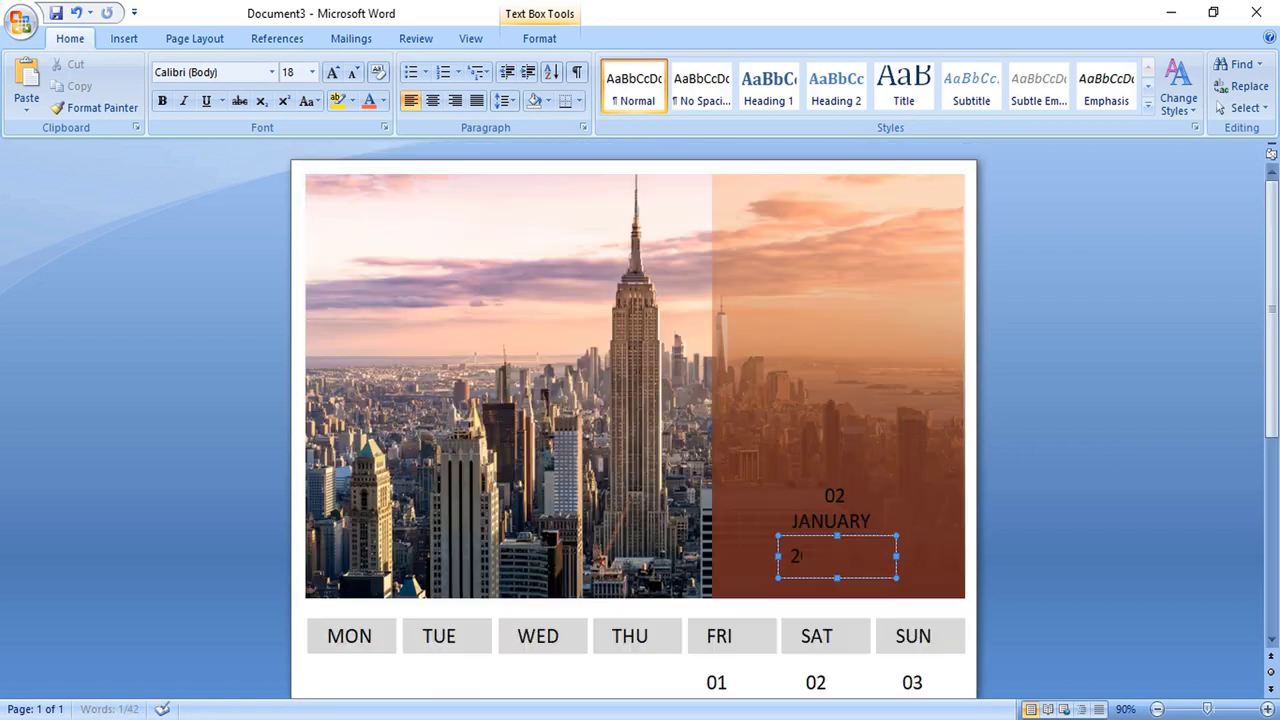
{"action": "type", "text": "21"}
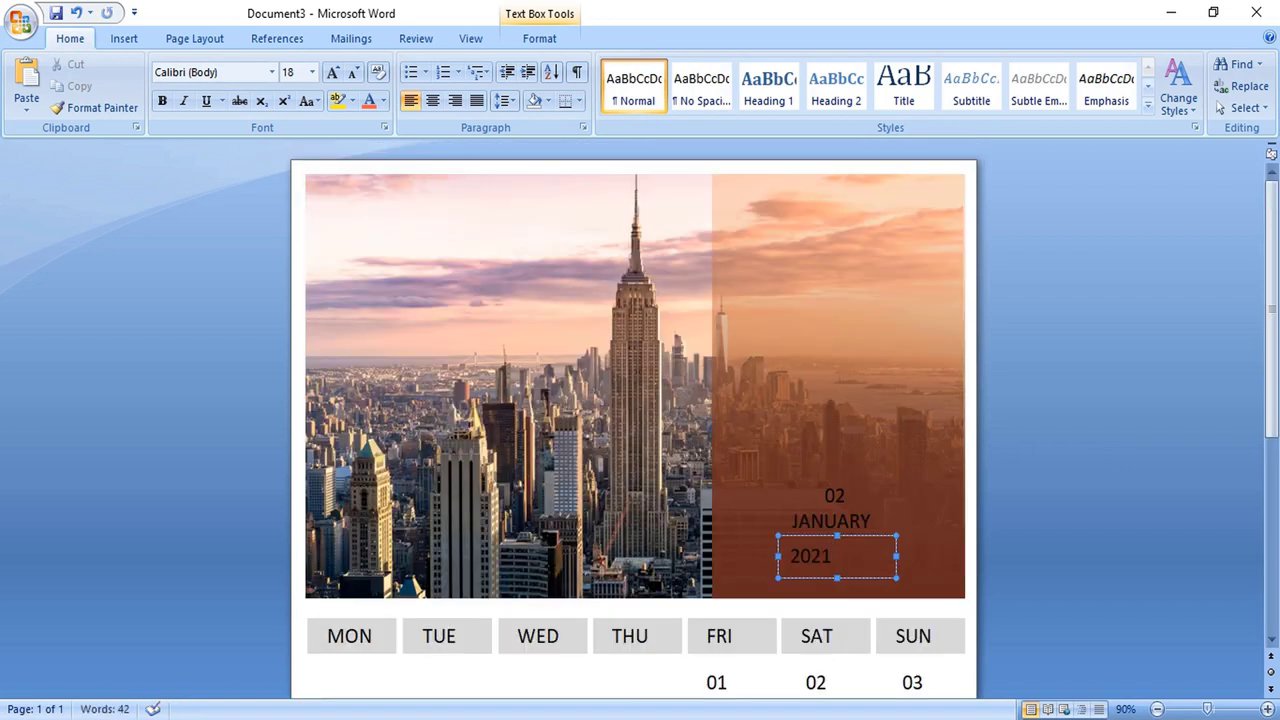
{"action": "key", "text": "ctrl+a"}
{"action": "key", "text": "ctrl+b"}
{"action": "left_click", "coordinate": [312, 72]}
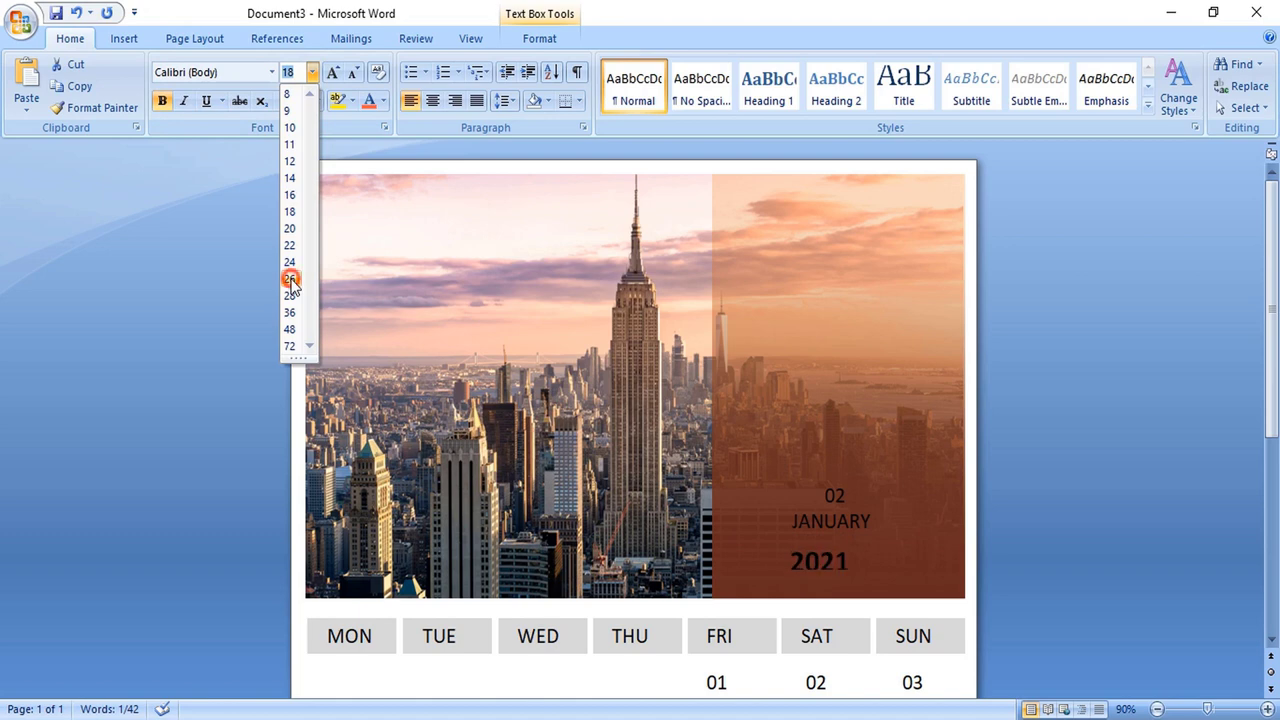
{"action": "left_click", "coordinate": [290, 279]}
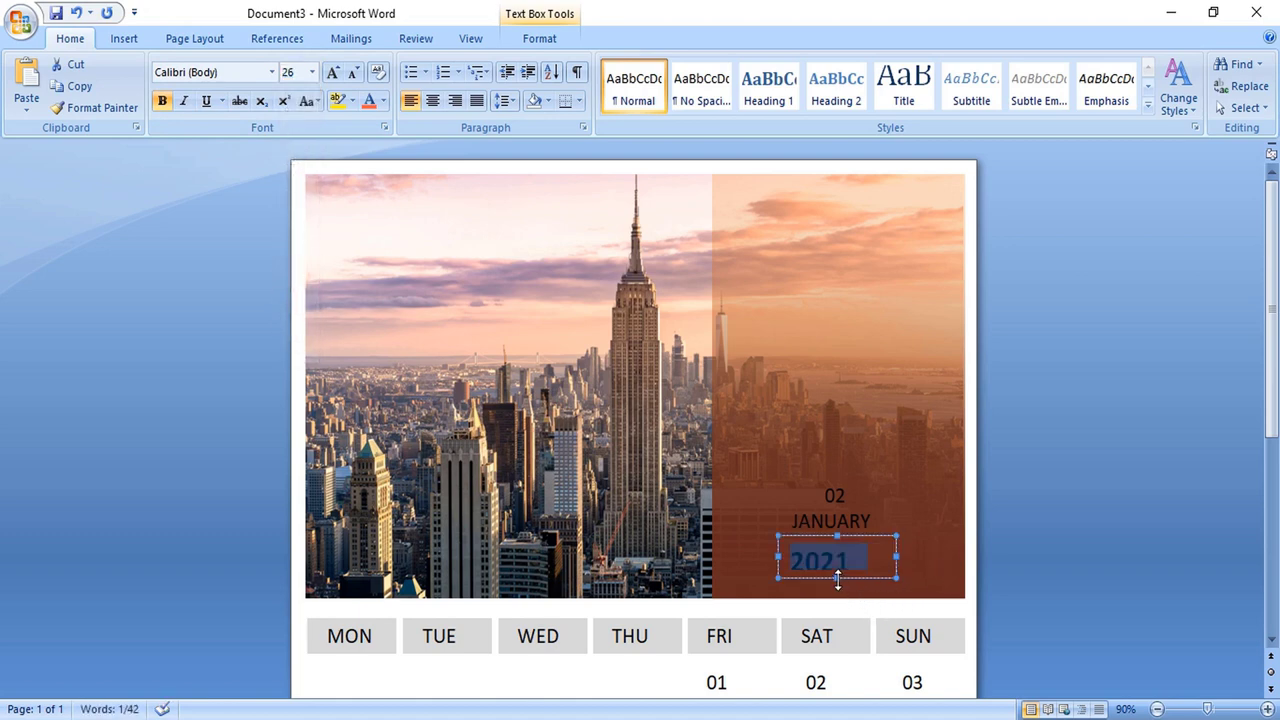
{"action": "left_click_drag", "start_coordinate": [837, 578], "coordinate": [837, 588]}
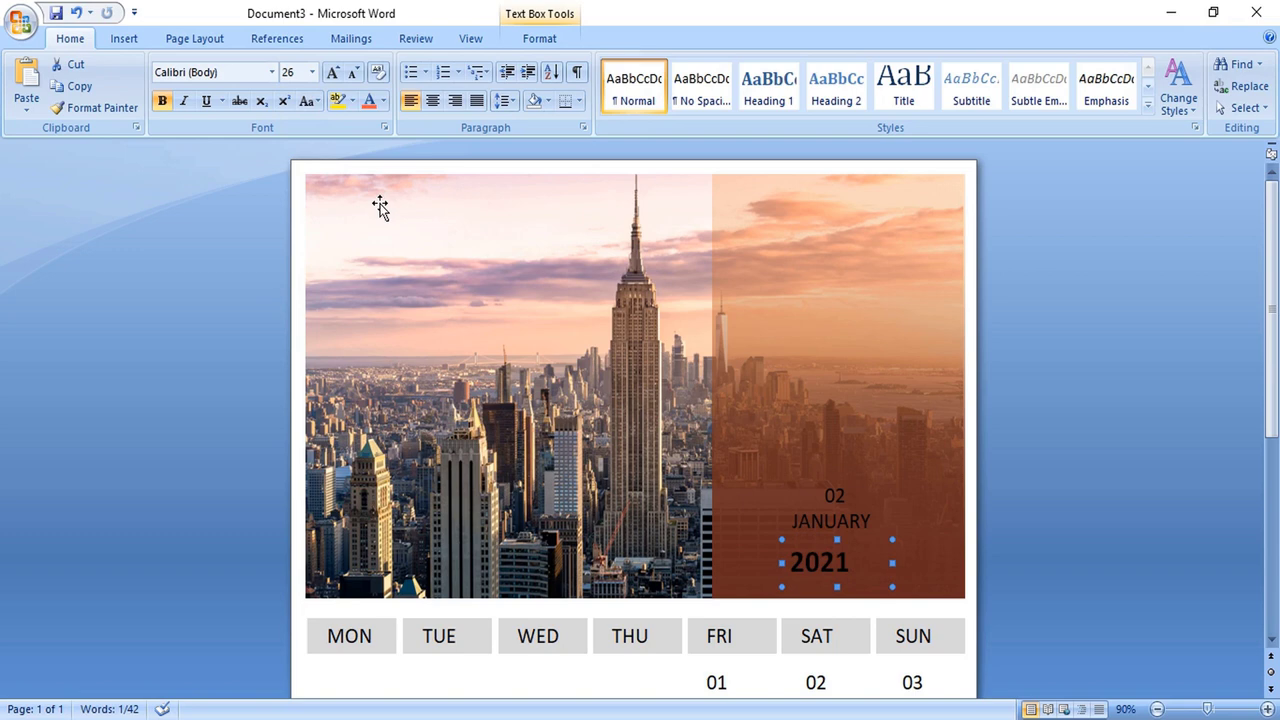
{"action": "left_click", "coordinate": [383, 100]}
{"action": "left_click", "coordinate": [372, 164]}
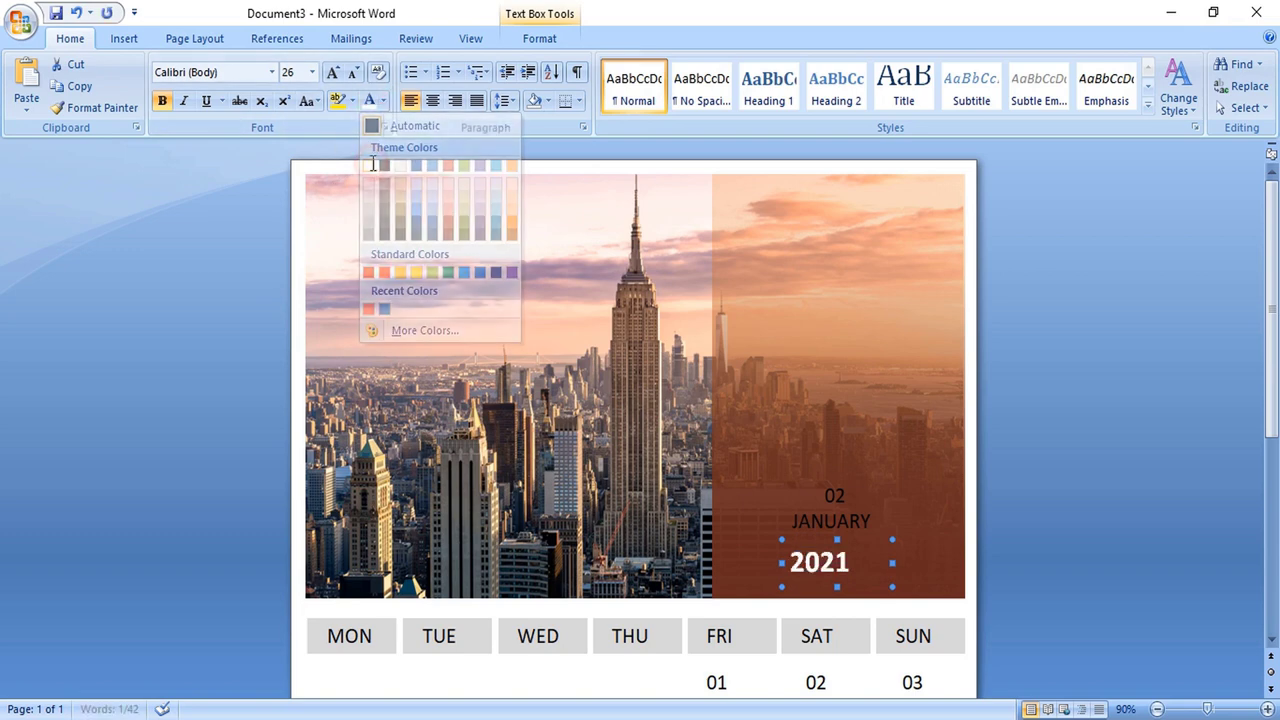
Enlarge 2021 to 48 pt and fit its box just beneath the month name
{"action": "left_click_drag", "start_coordinate": [846, 565], "coordinate": [788, 563]}
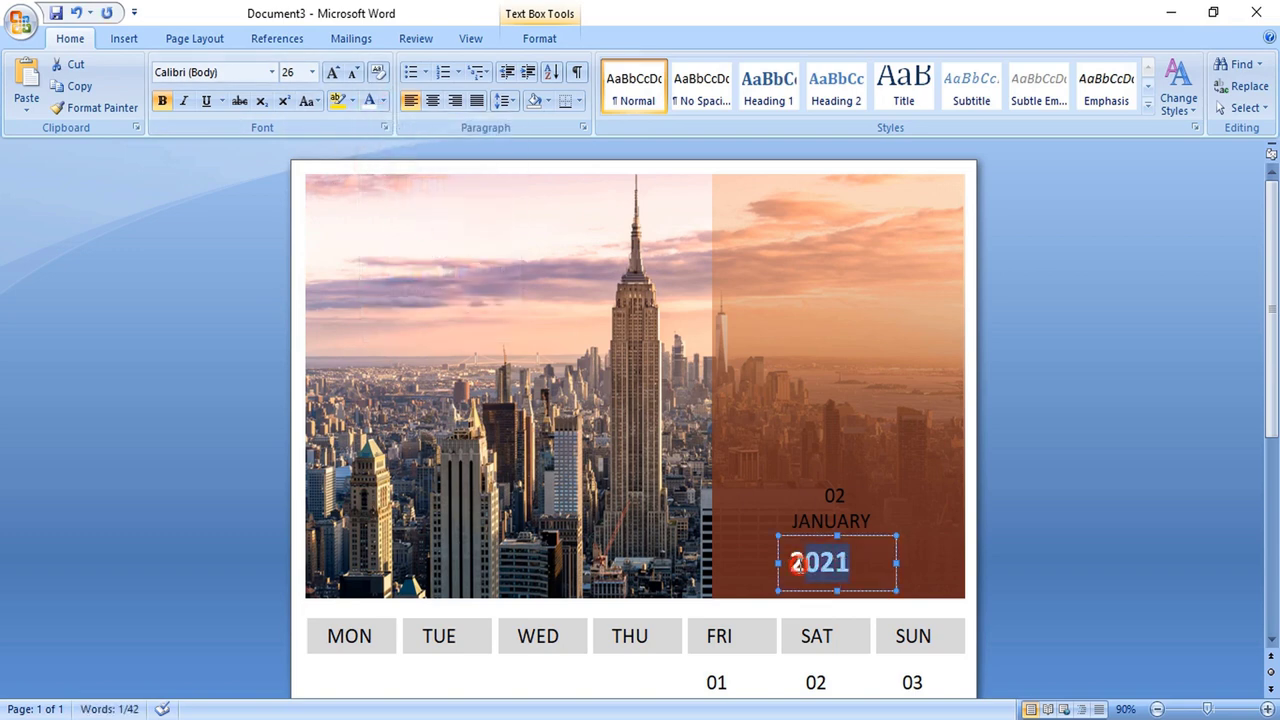
{"action": "left_click", "coordinate": [313, 72]}
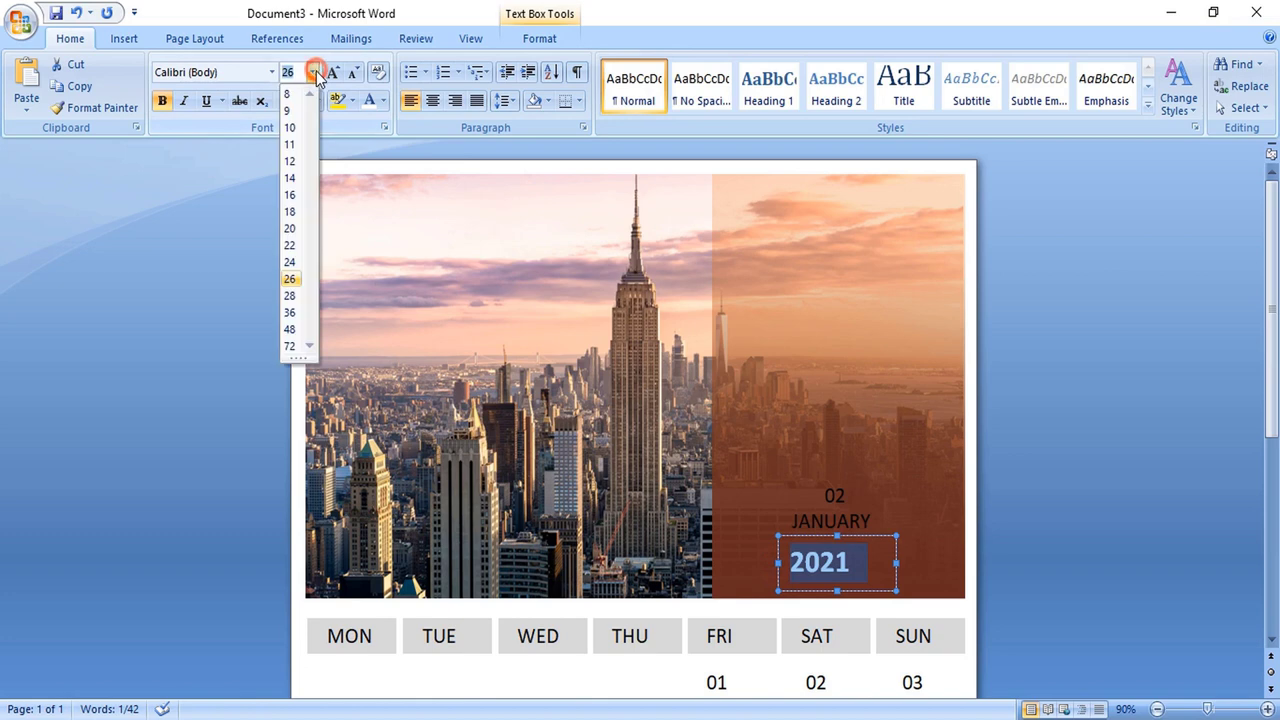
{"action": "left_click", "coordinate": [288, 330]}
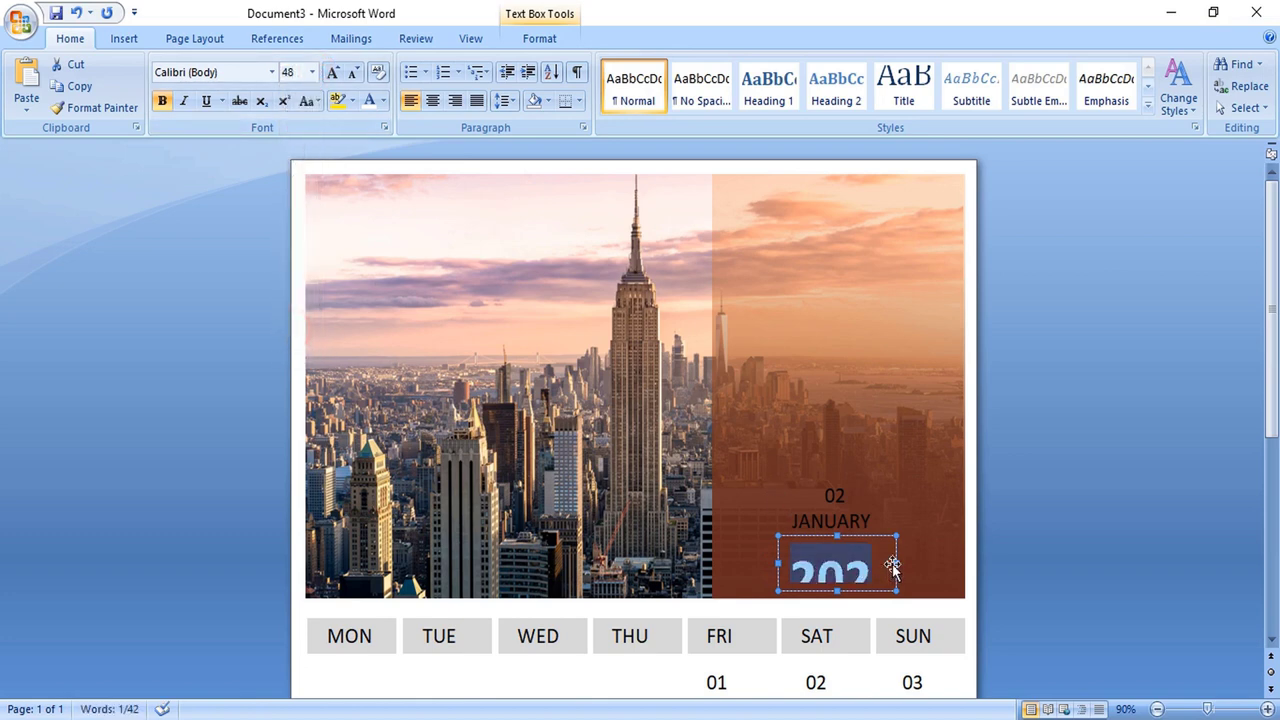
{"action": "left_click_drag", "start_coordinate": [892, 566], "coordinate": [941, 566]}
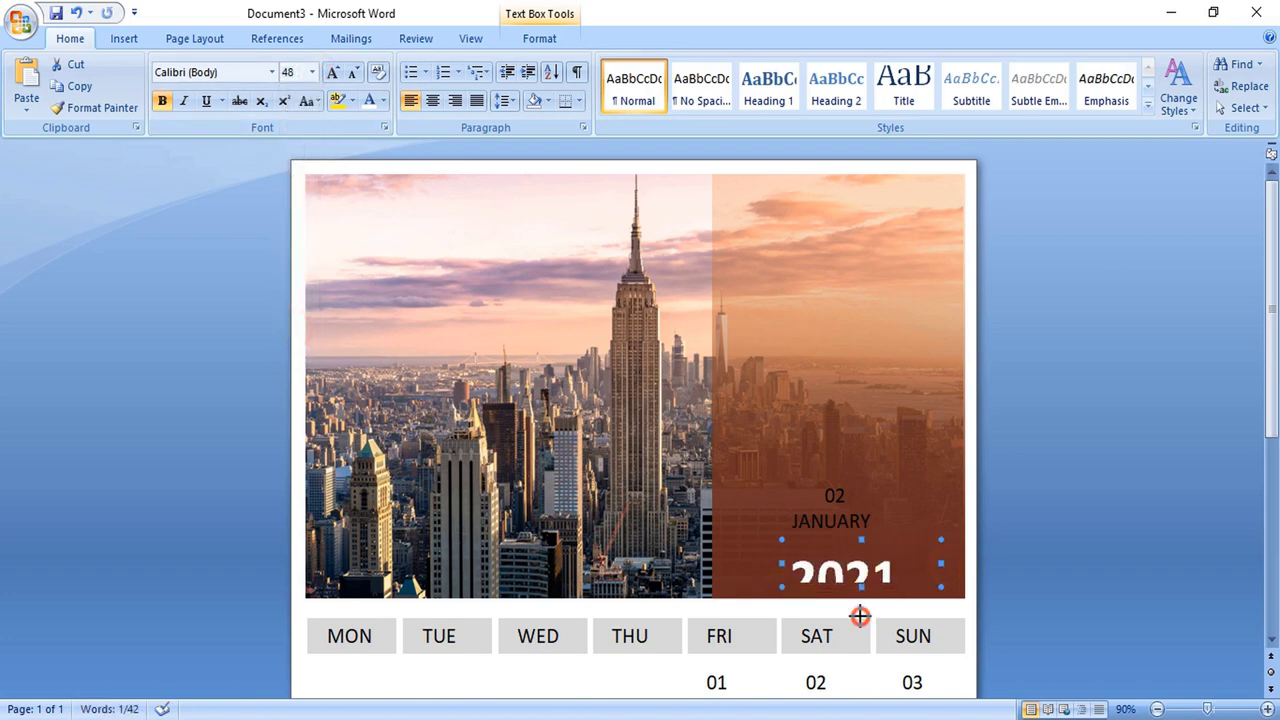
{"action": "left_click_drag", "start_coordinate": [860, 616], "coordinate": [860, 645]}
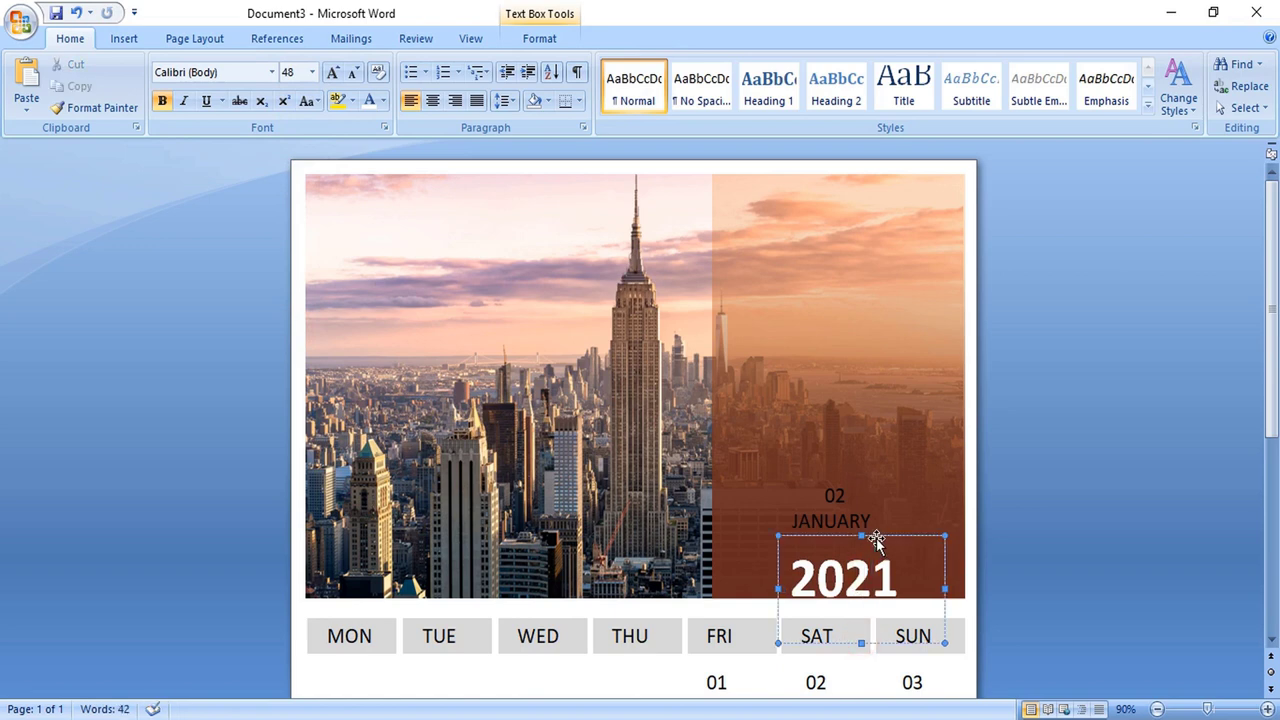
{"action": "left_click_drag", "start_coordinate": [876, 540], "coordinate": [876, 510]}
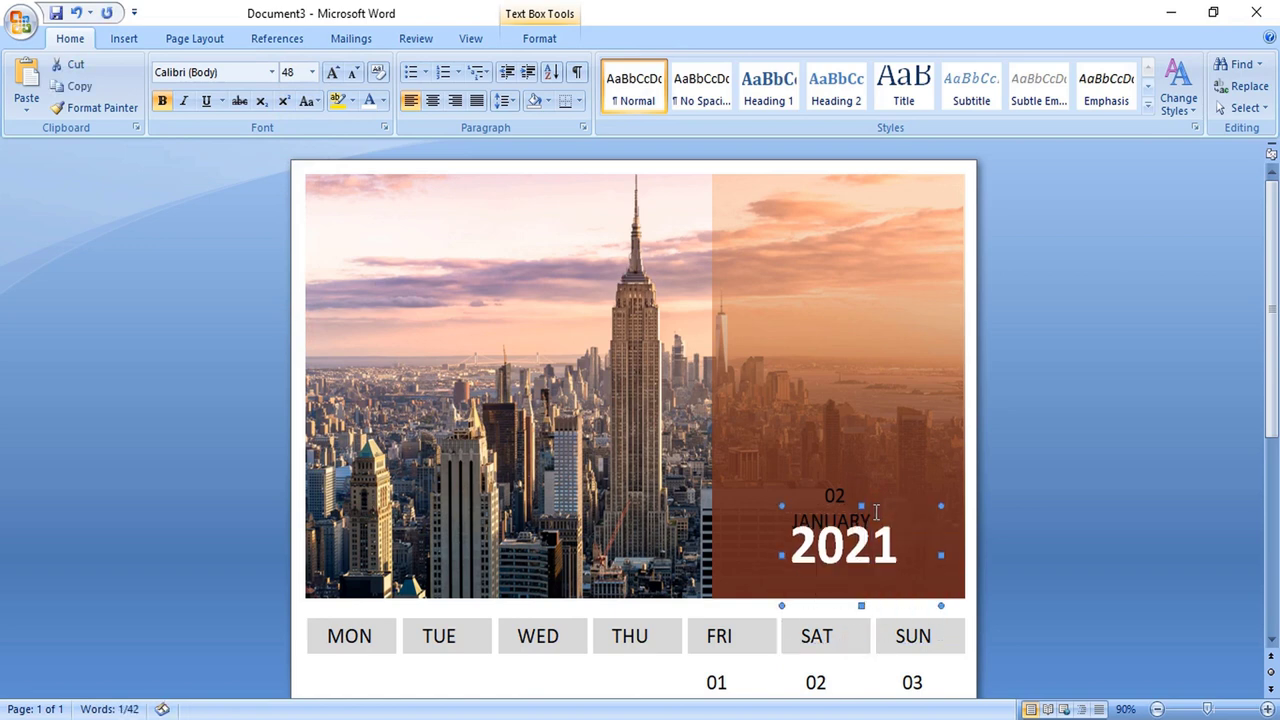
{"action": "key", "text": "Down"}
{"action": "key", "text": "Down"}
{"action": "key", "text": "Down"}
{"action": "key", "text": "Down"}
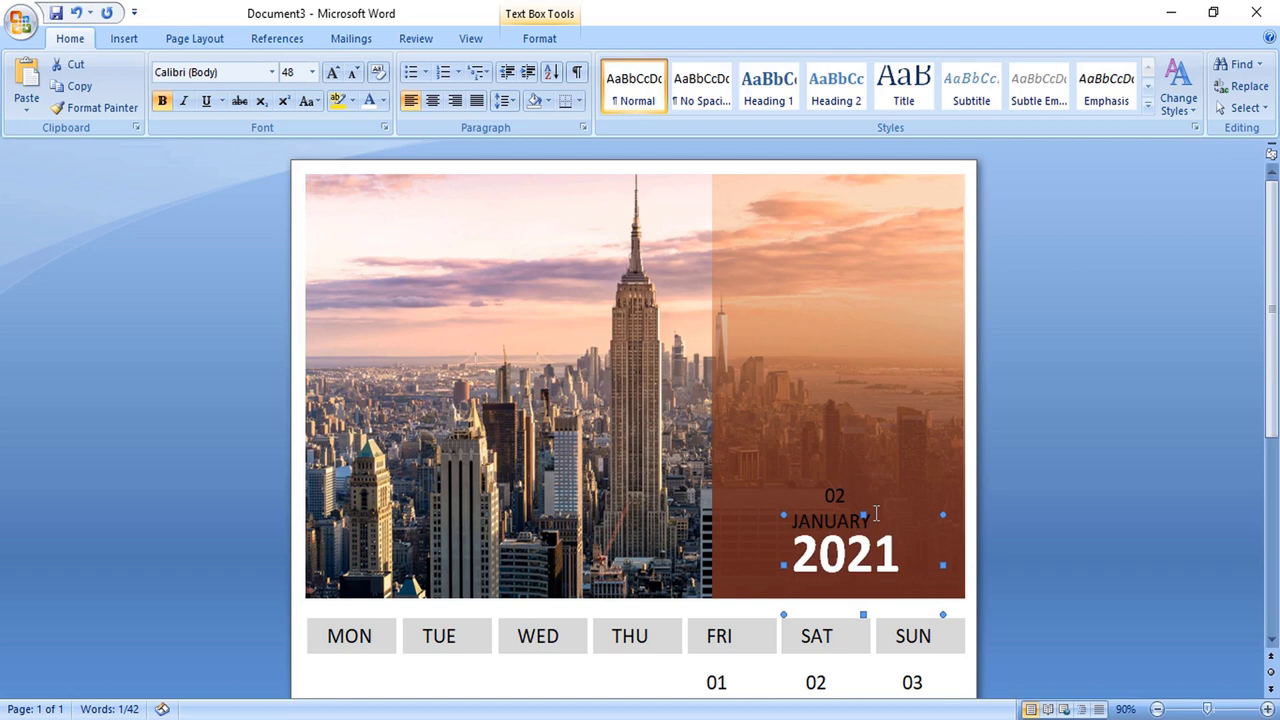
{"action": "left_click", "coordinate": [372, 253]}
Draw a straight vertical line down the left side of the city photo
{"action": "left_click", "coordinate": [124, 38]}
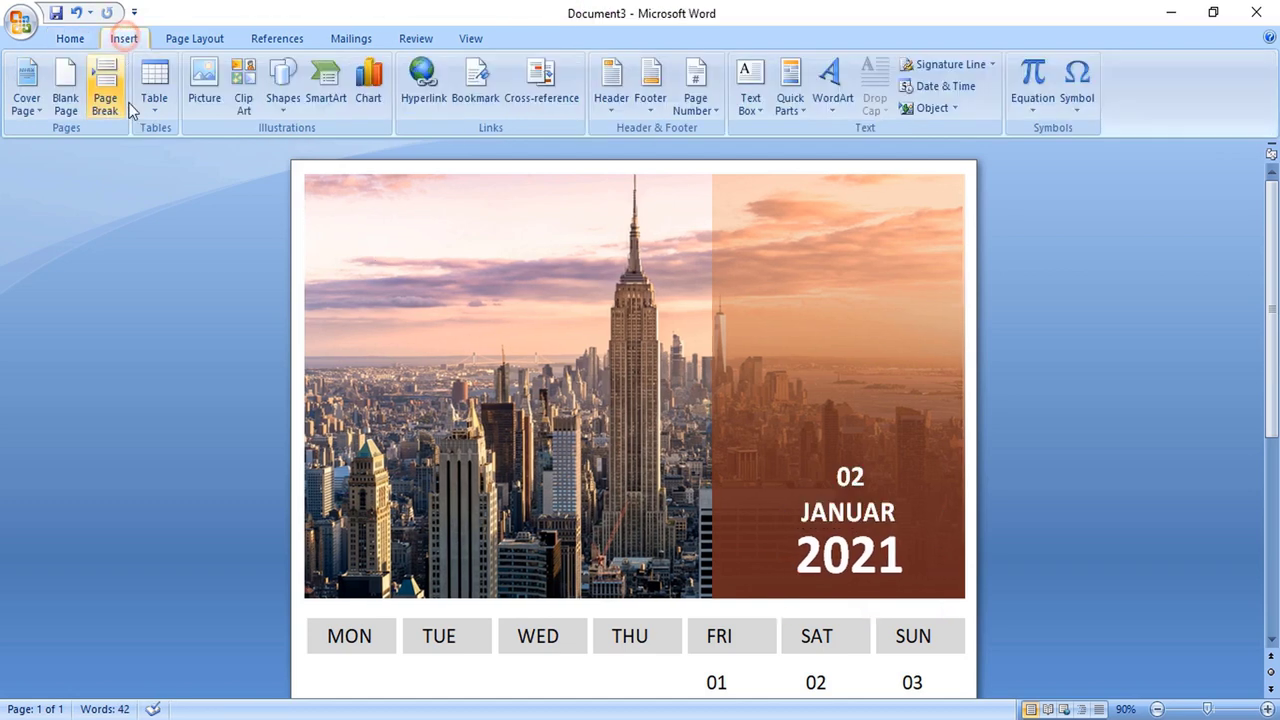
{"action": "left_click", "coordinate": [284, 90]}
{"action": "left_click", "coordinate": [288, 152]}
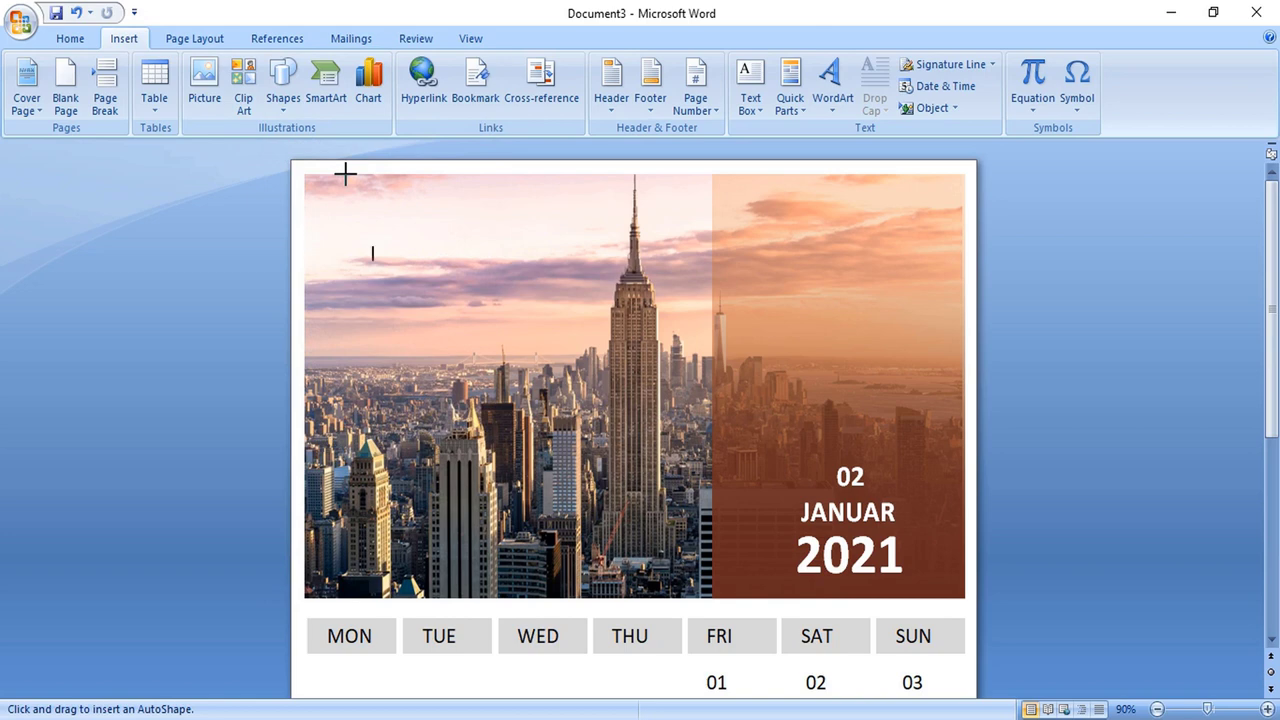
{"action": "left_click_drag", "start_coordinate": [345, 174], "coordinate": [346, 370]}
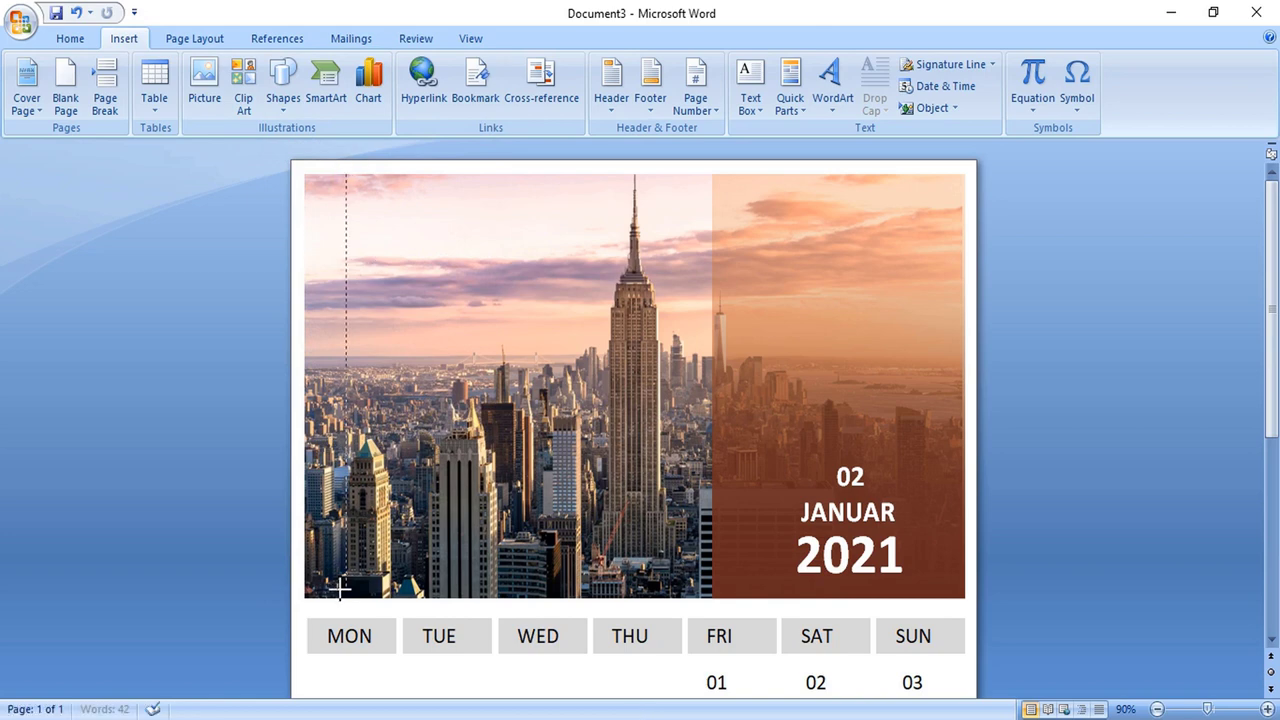
{"action": "left_click_drag", "start_coordinate": [346, 600], "coordinate": [346, 598]}
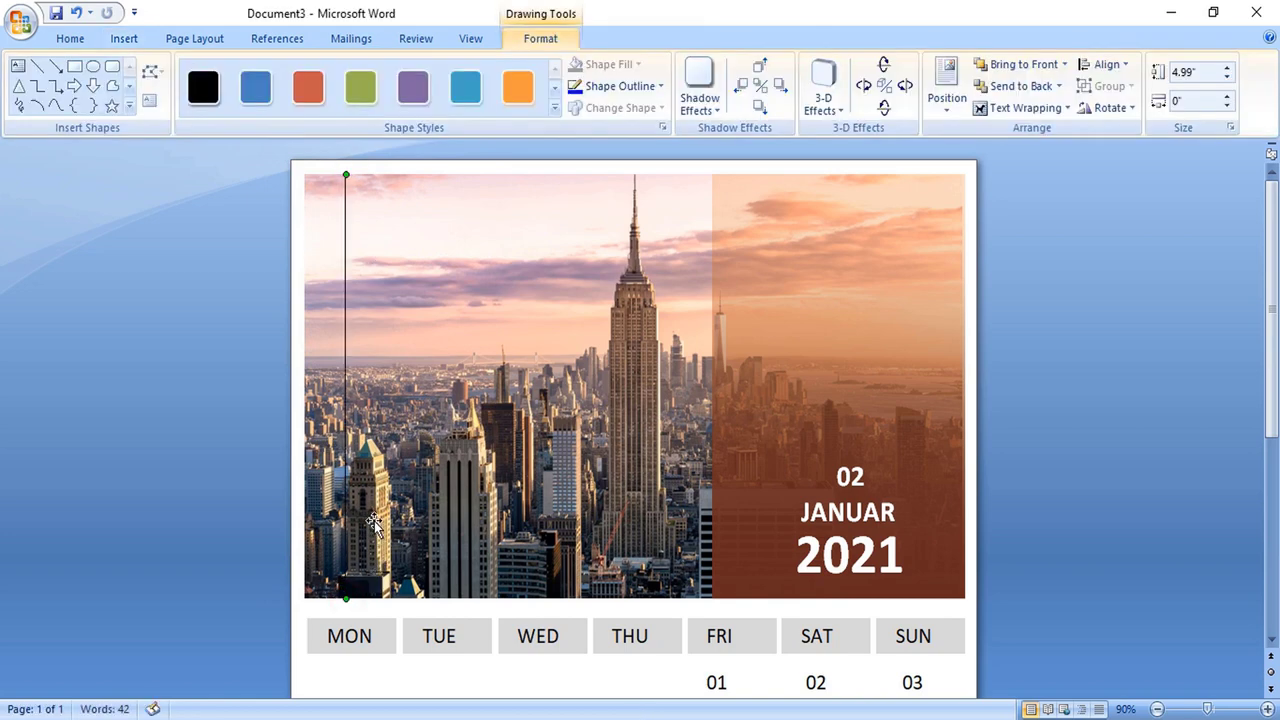
Format the vertical line as 1.5 pt white in Format AutoShape
{"action": "right_click", "coordinate": [345, 580]}
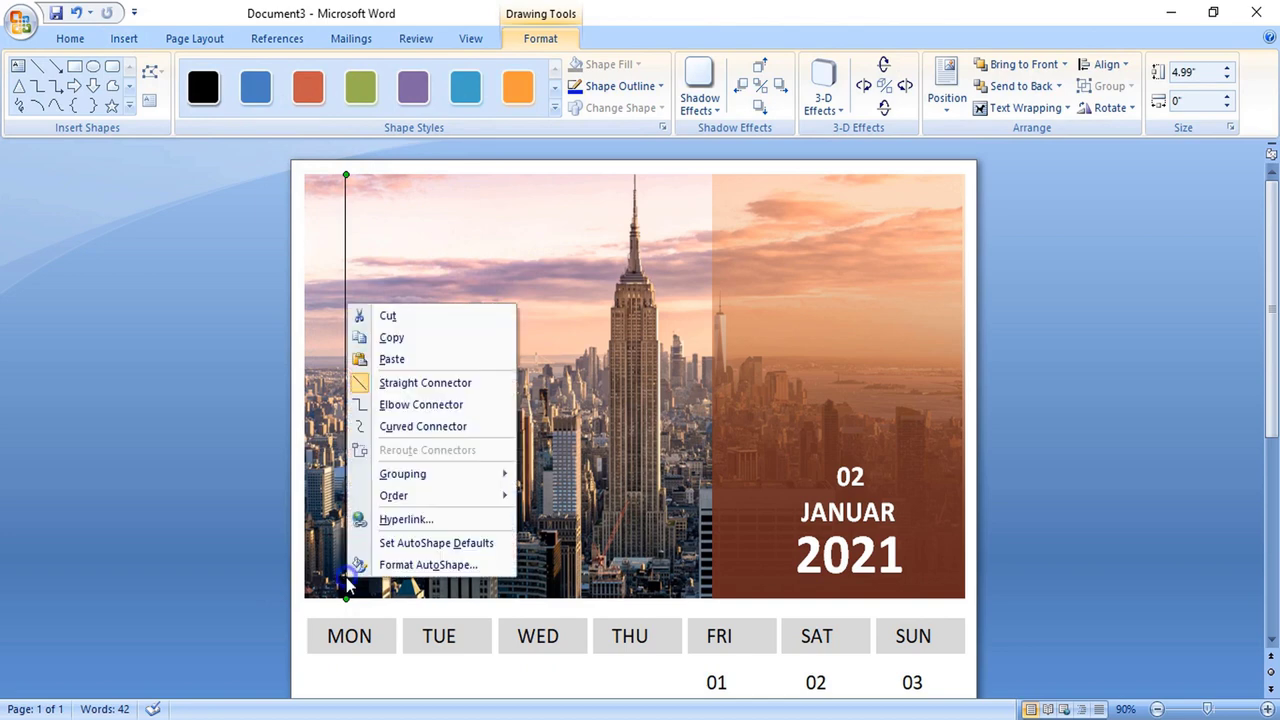
{"action": "left_click", "coordinate": [390, 564]}
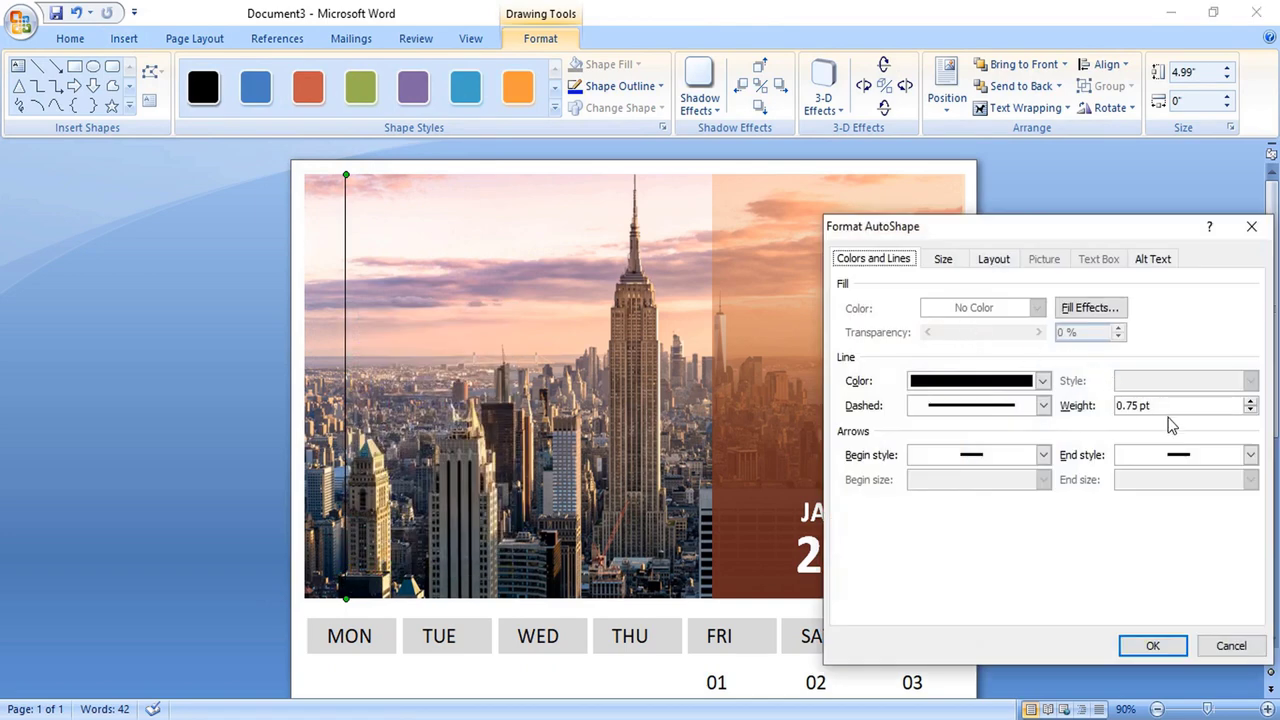
{"action": "left_click", "coordinate": [1250, 401]}
{"action": "left_click", "coordinate": [1250, 401]}
{"action": "left_click", "coordinate": [1250, 401]}
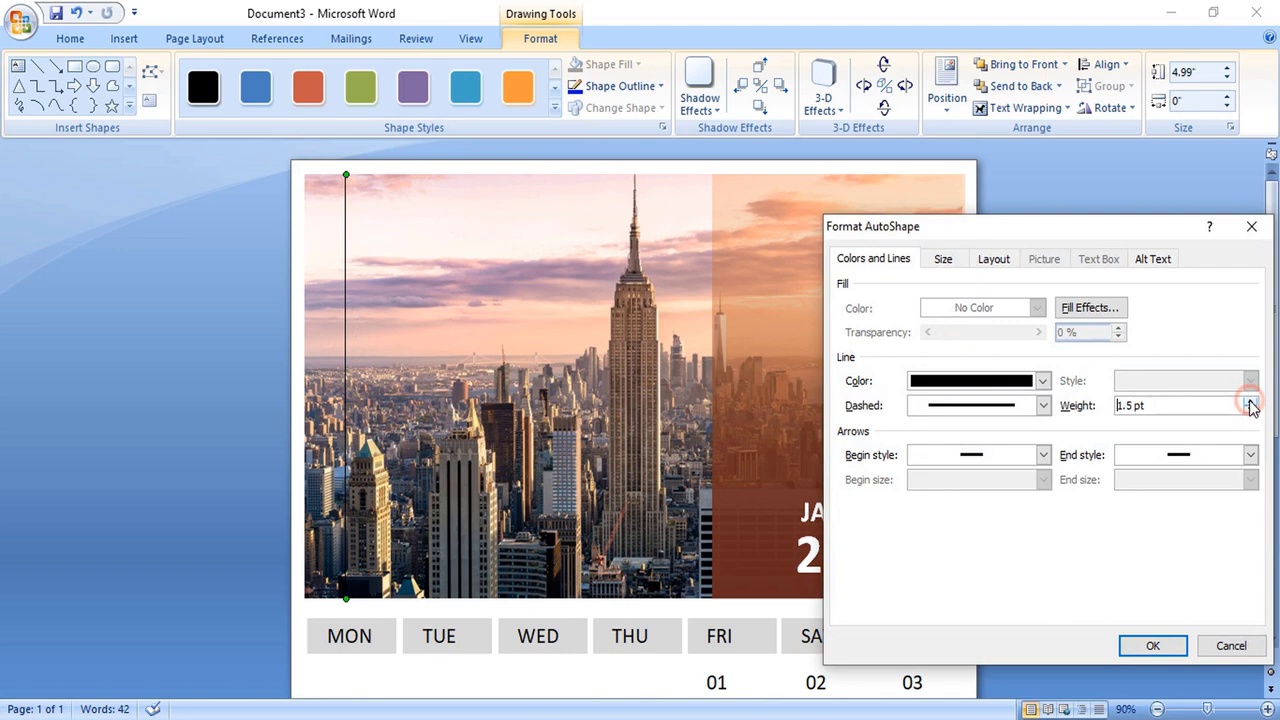
{"action": "left_click", "coordinate": [1042, 381]}
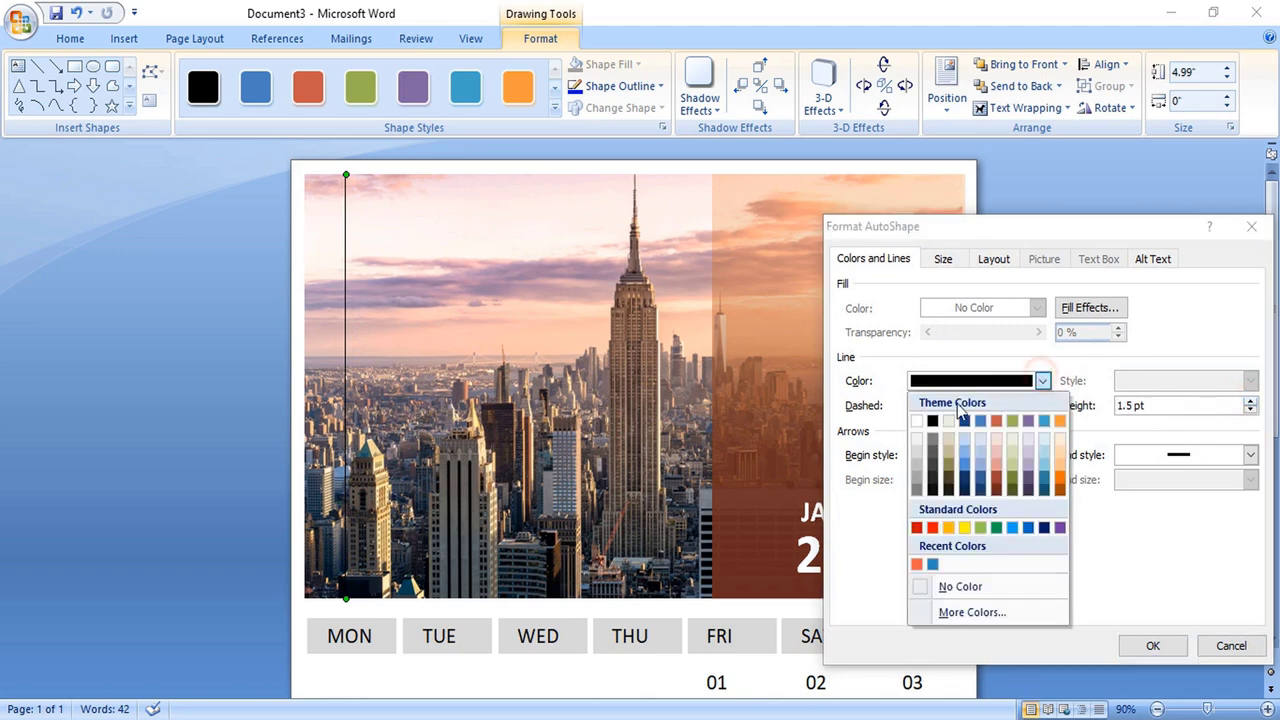
{"action": "left_click", "coordinate": [919, 428]}
{"action": "left_click", "coordinate": [1149, 646]}
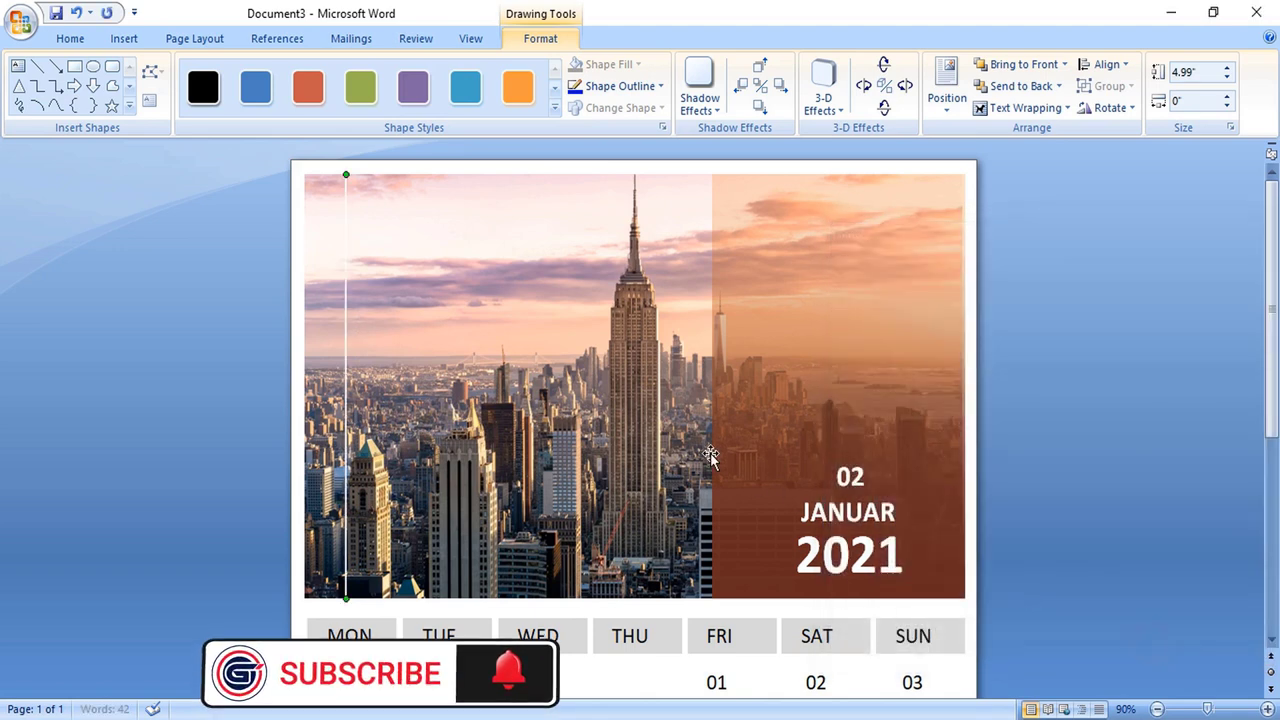
{"action": "left_click", "coordinate": [365, 362]}
Copy the white vertical line across the photo to add more evenly spaced stripes
{"action": "left_click_drag", "start_coordinate": [365, 362], "coordinate": [570, 372]}
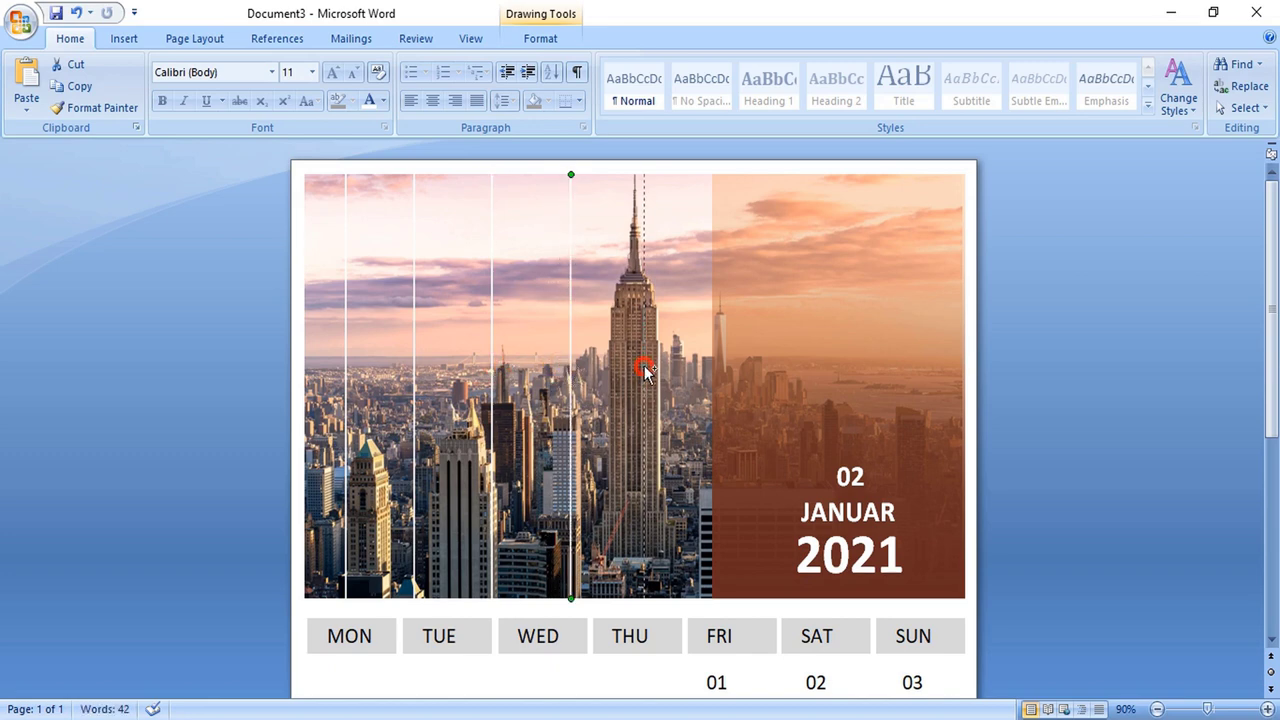
{"action": "left_click_drag", "start_coordinate": [577, 370], "coordinate": [650, 368]}
{"action": "left_click", "coordinate": [345, 345]}
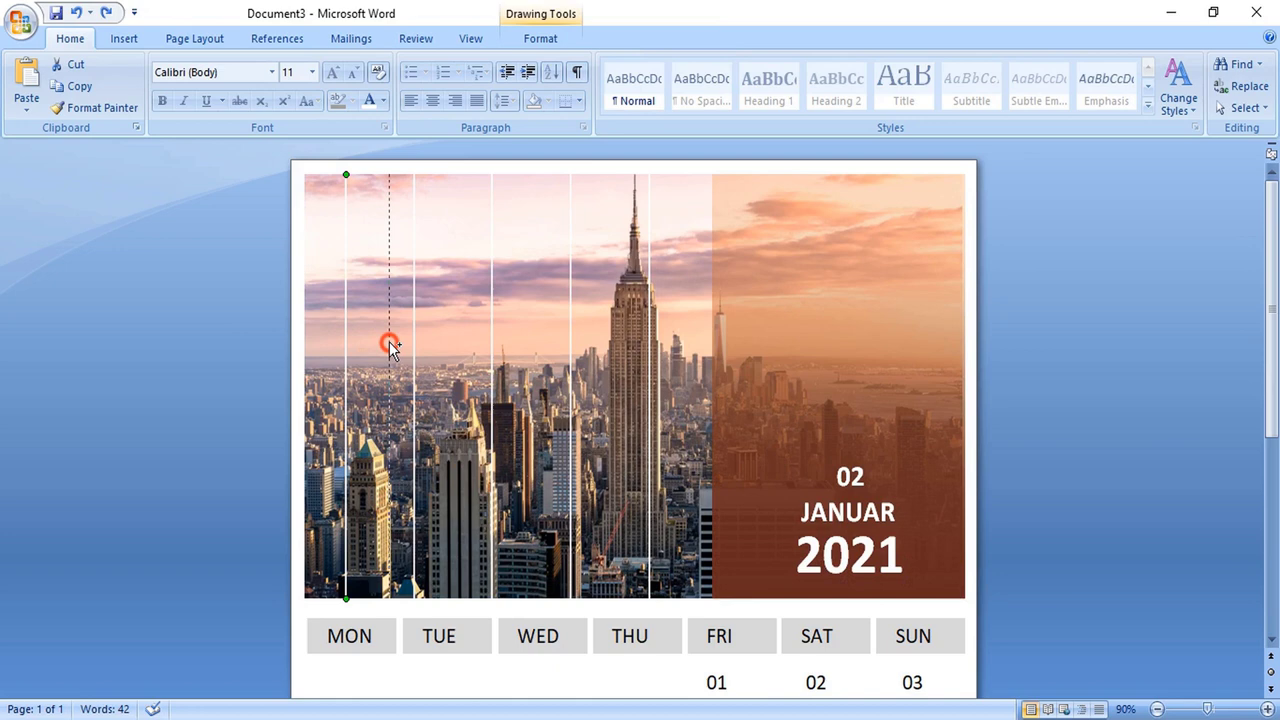
{"action": "left_click_drag", "start_coordinate": [390, 345], "coordinate": [390, 345]}
Place a horizontal white line ending at the orange panel and copy it lower down the photo
{"action": "left_click_drag", "start_coordinate": [390, 176], "coordinate": [960, 601]}
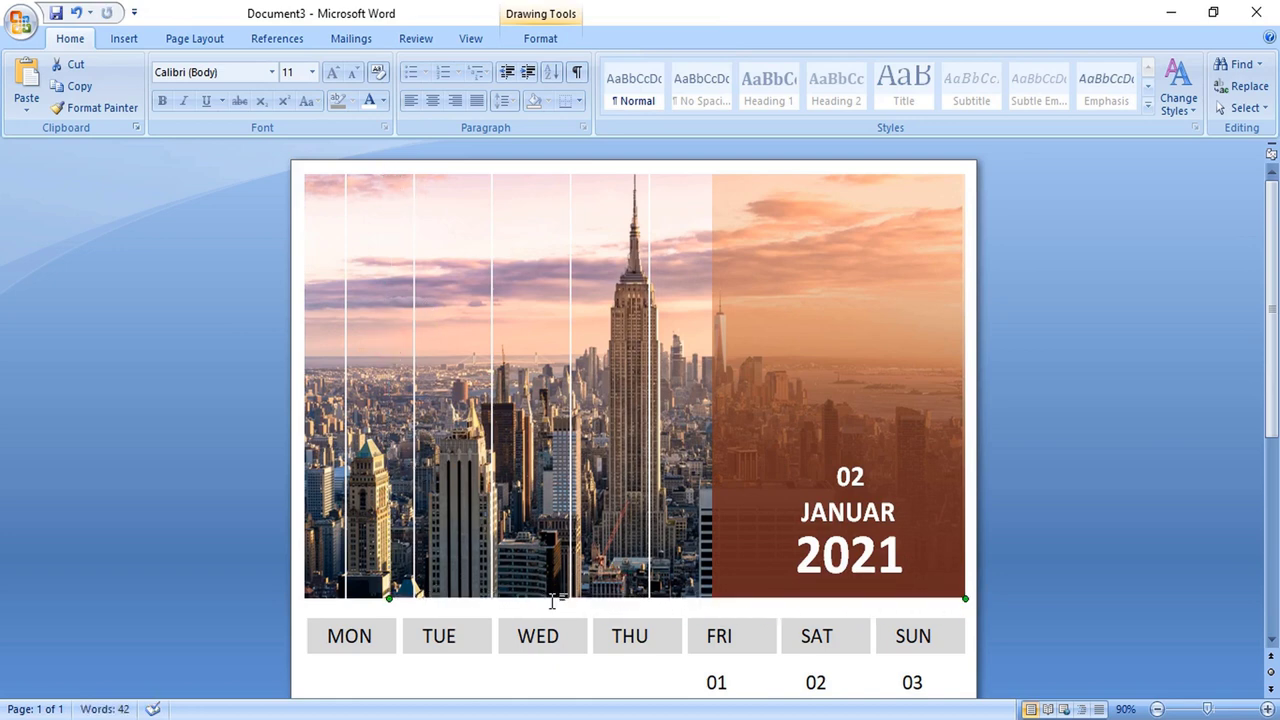
{"action": "left_click_drag", "start_coordinate": [585, 598], "coordinate": [605, 558]}
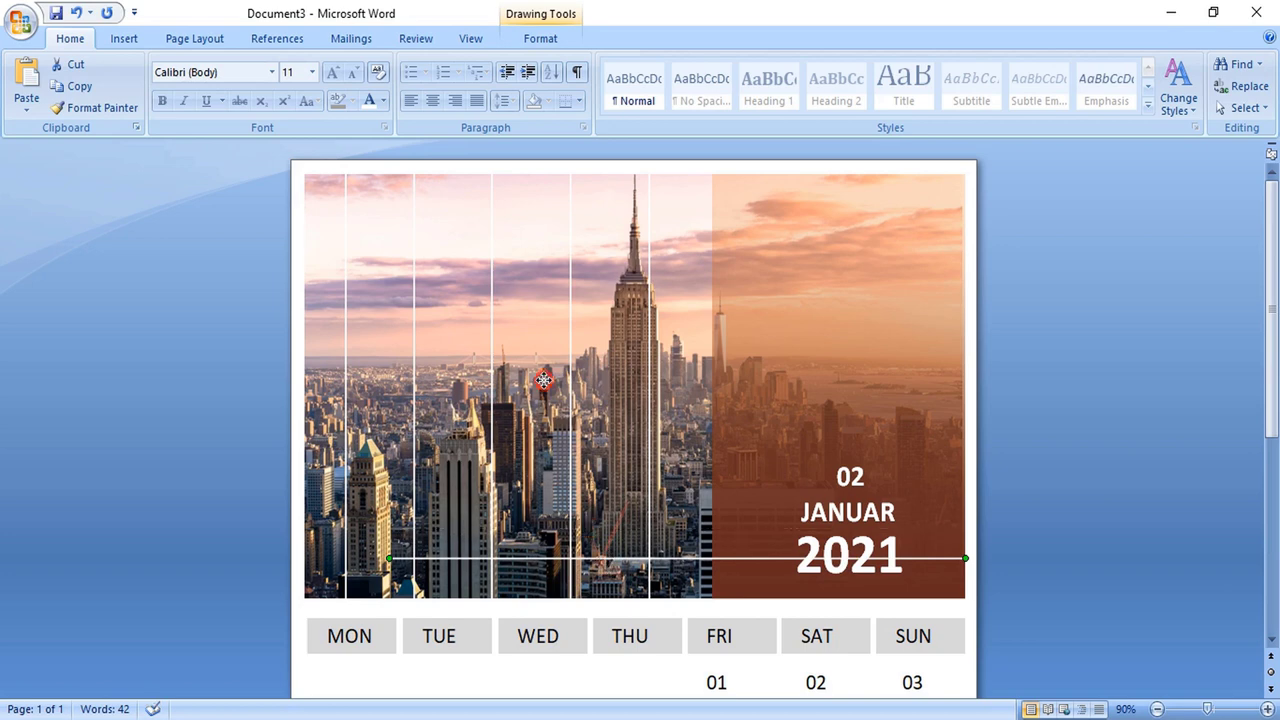
{"action": "left_click_drag", "start_coordinate": [543, 379], "coordinate": [520, 251]}
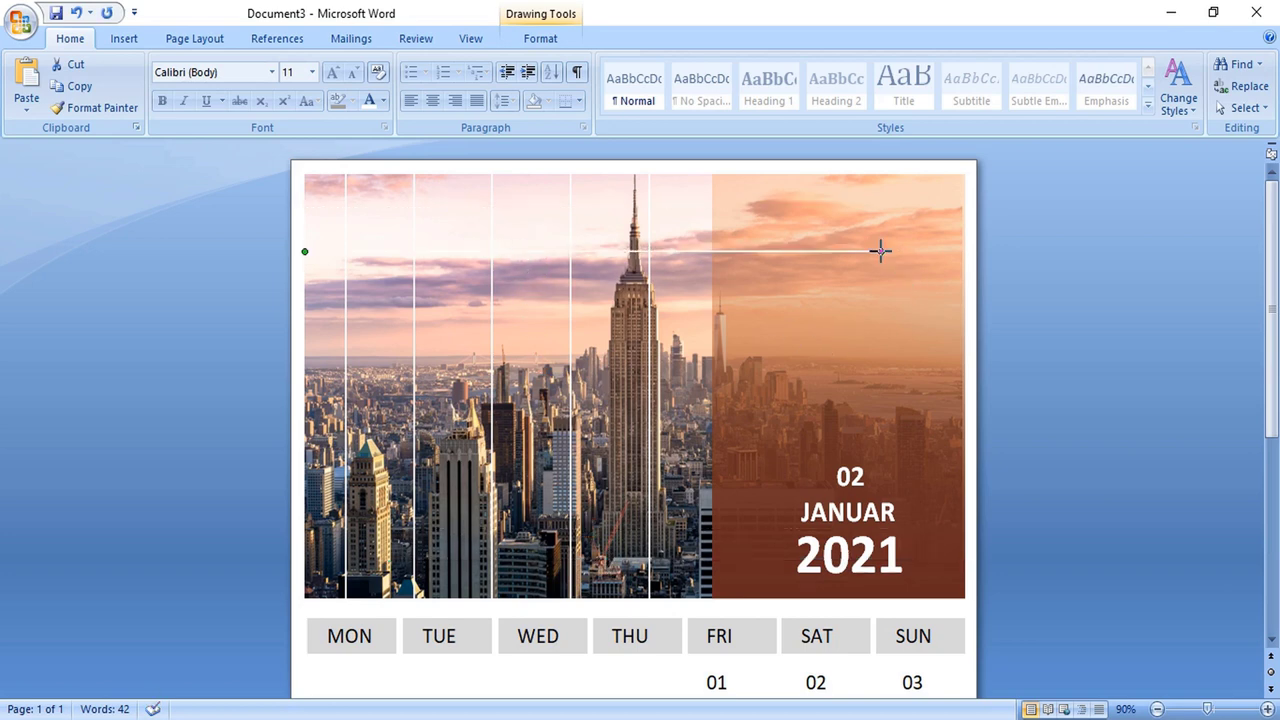
{"action": "mouse_move", "coordinate": [880, 251]}
{"action": "left_mouse_down"}
{"action": "mouse_move", "coordinate": [716, 249]}
{"action": "mouse_move", "coordinate": [678, 345]}
{"action": "left_mouse_up"}
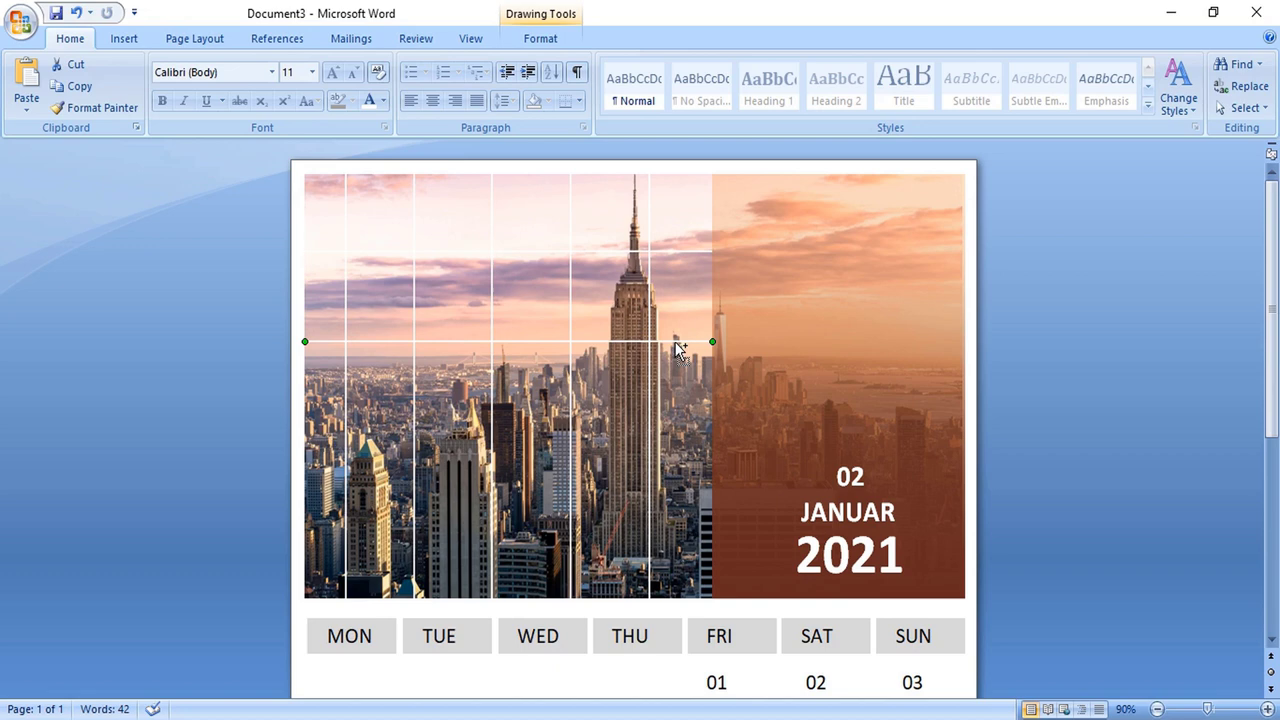
{"action": "left_click_drag", "start_coordinate": [679, 427], "coordinate": [681, 432], "text": "ctrl"}
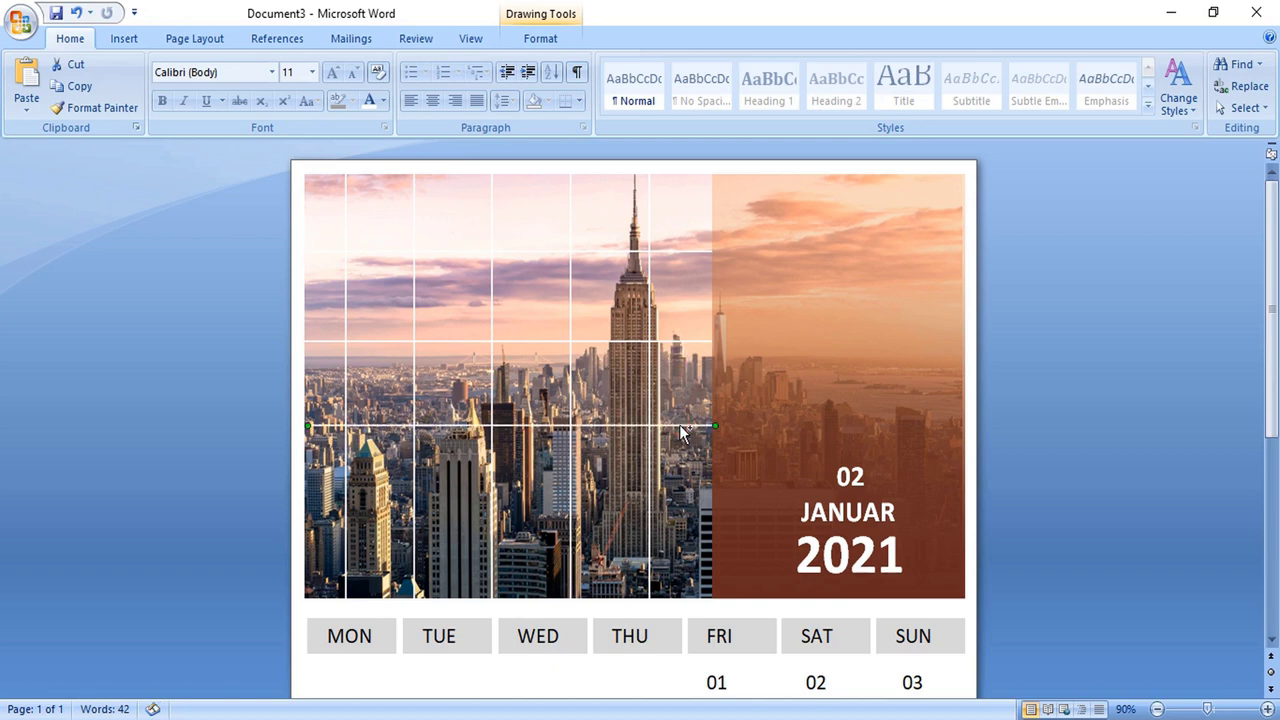
{"action": "left_click", "coordinate": [671, 521]}
{"action": "scroll", "coordinate": [671, 521], "scroll_direction": "down", "scroll_amount": 3}
Draw a rectangle over the lower-left photo, up to mid-photo height
{"action": "left_click", "coordinate": [124, 38]}
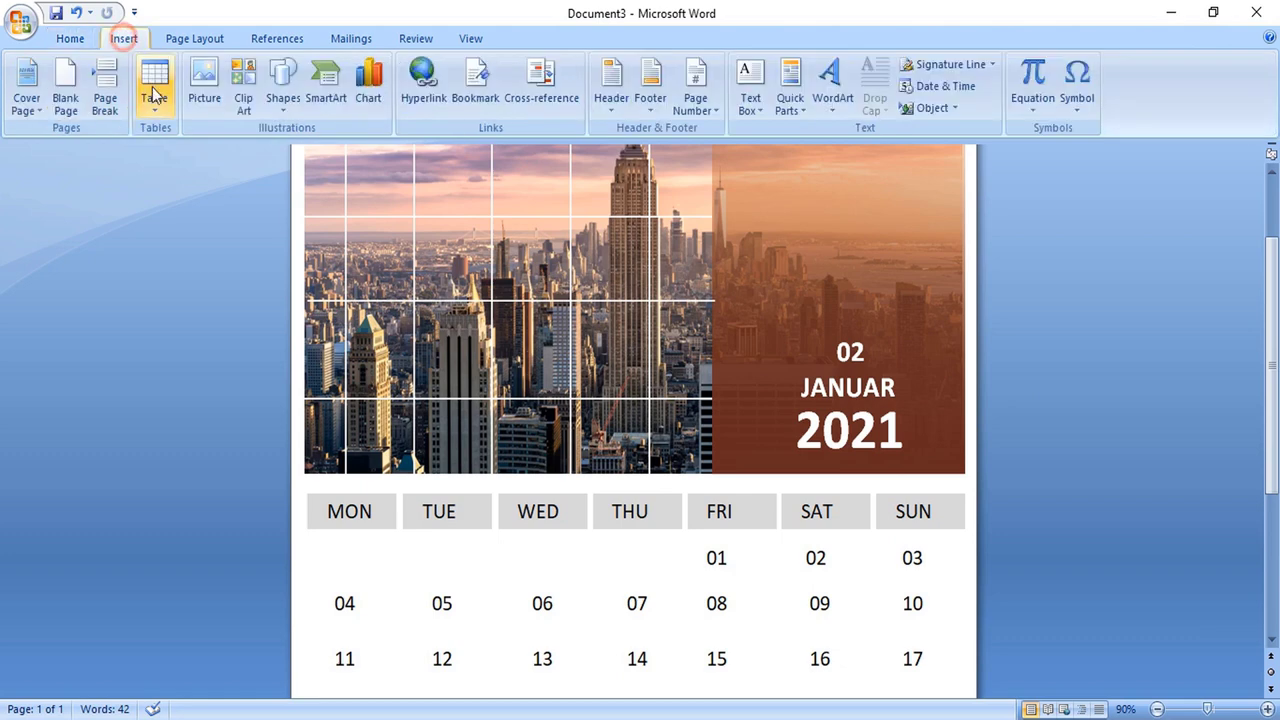
{"action": "left_click", "coordinate": [282, 82]}
{"action": "left_click", "coordinate": [329, 177]}
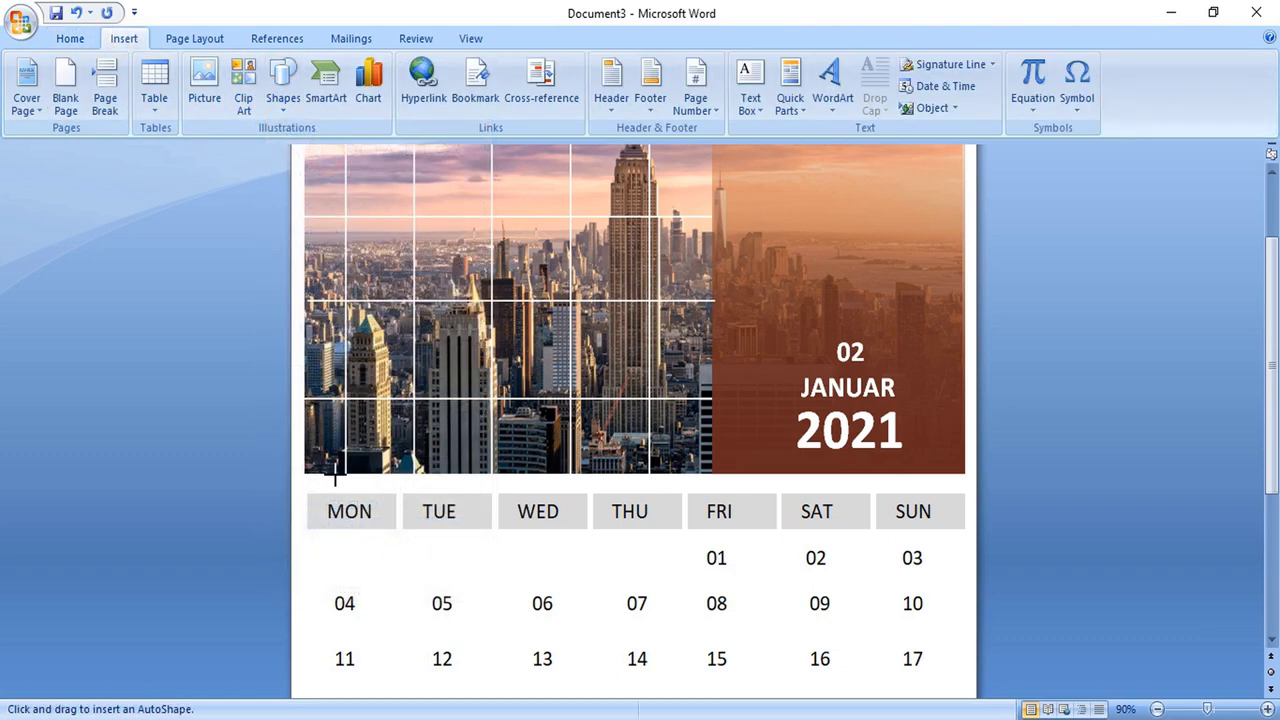
{"action": "left_click_drag", "start_coordinate": [304, 474], "coordinate": [709, 389]}
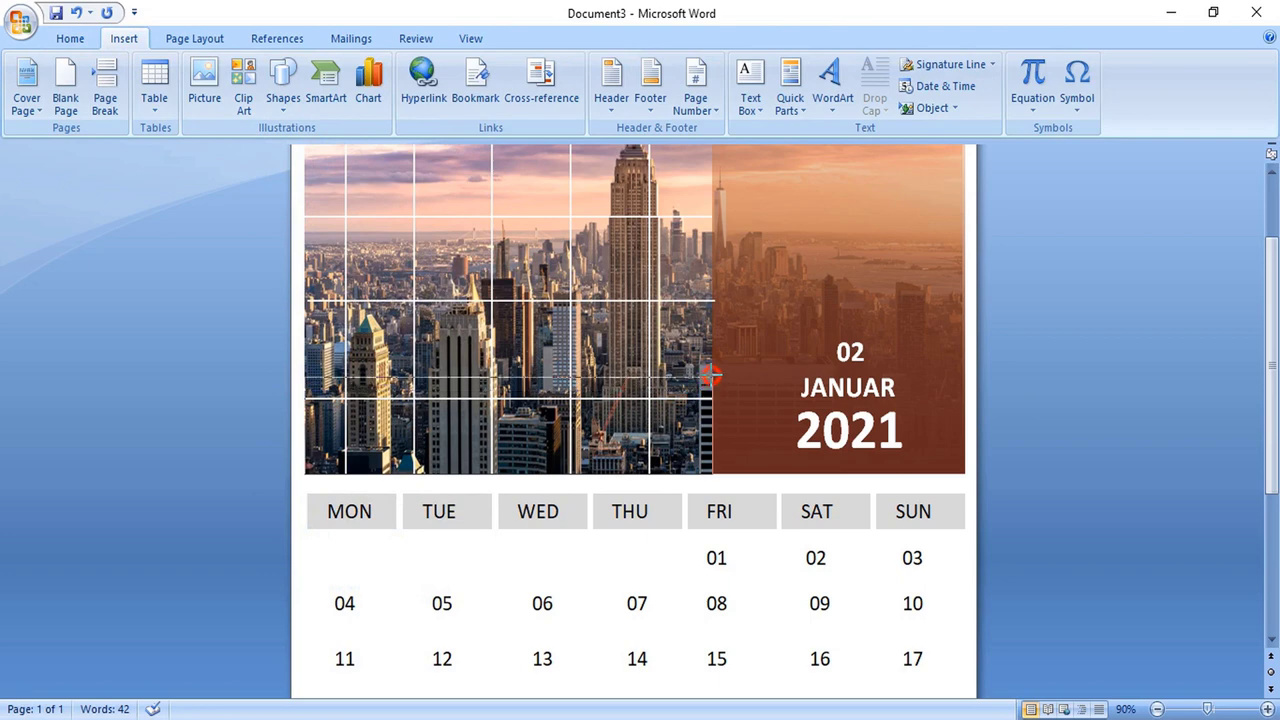
{"action": "left_click_drag", "start_coordinate": [709, 389], "coordinate": [711, 340]}
Remove the rectangle's outline by setting its line to No Color
{"action": "right_click", "coordinate": [573, 384]}
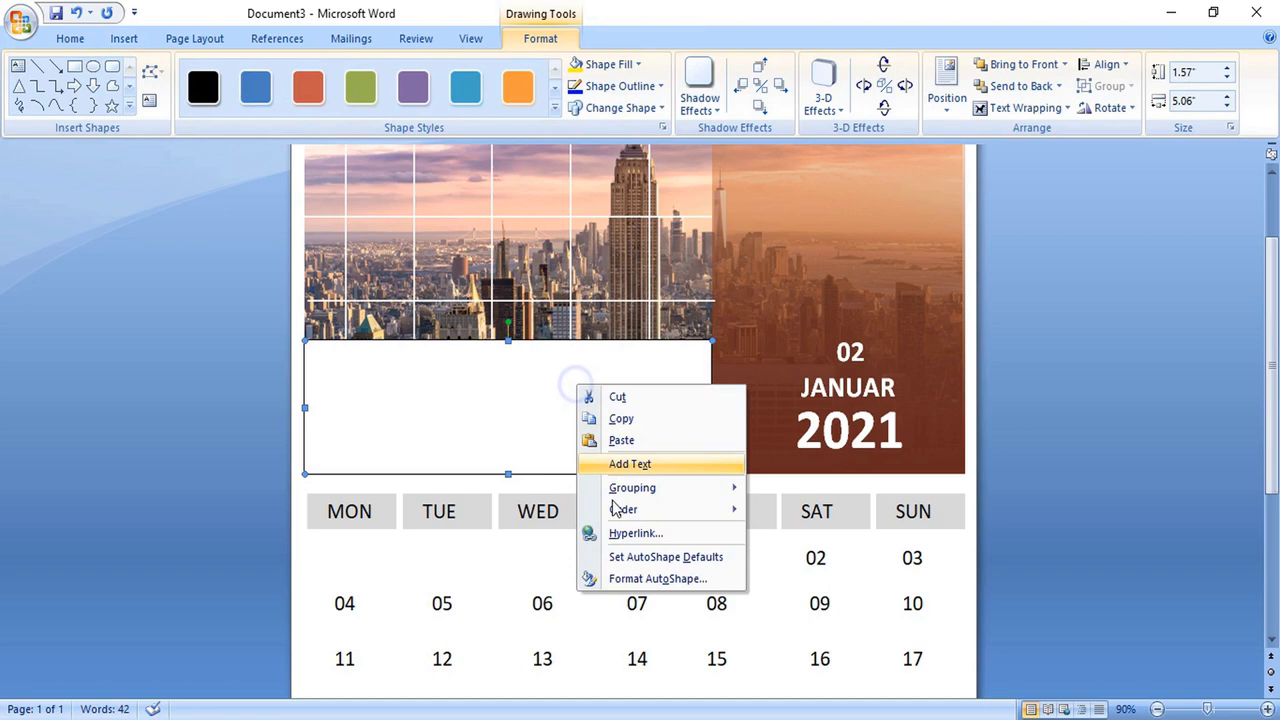
{"action": "left_click", "coordinate": [640, 580]}
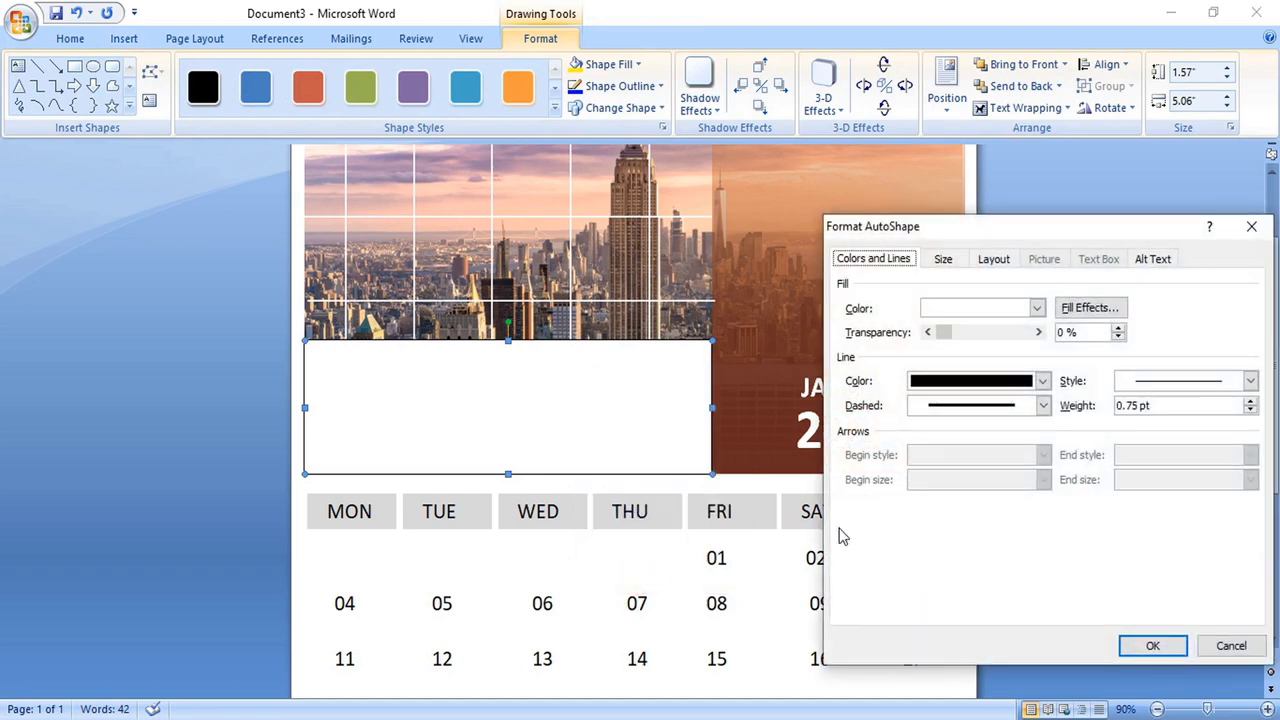
{"action": "left_click", "coordinate": [1043, 381]}
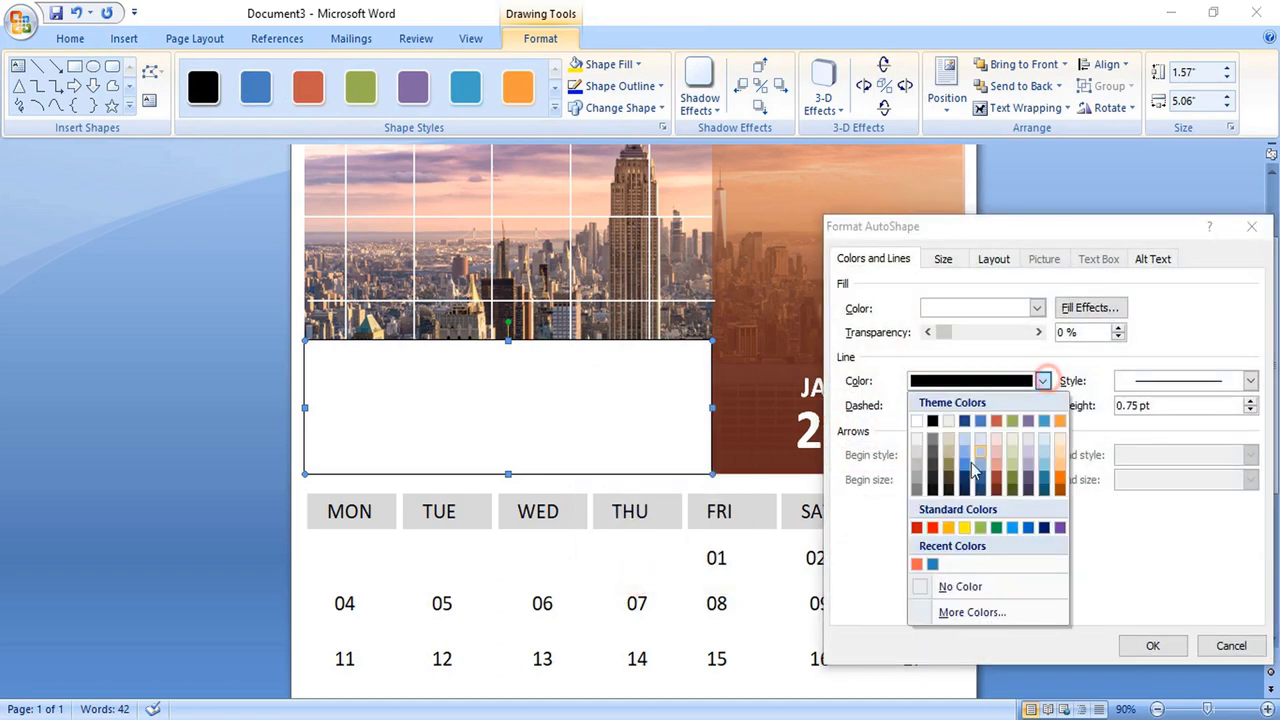
{"action": "left_click", "coordinate": [921, 593]}
Fill the rectangle with a largely transparent two-colour light-orange-to-red gradient
{"action": "left_click", "coordinate": [1090, 308]}
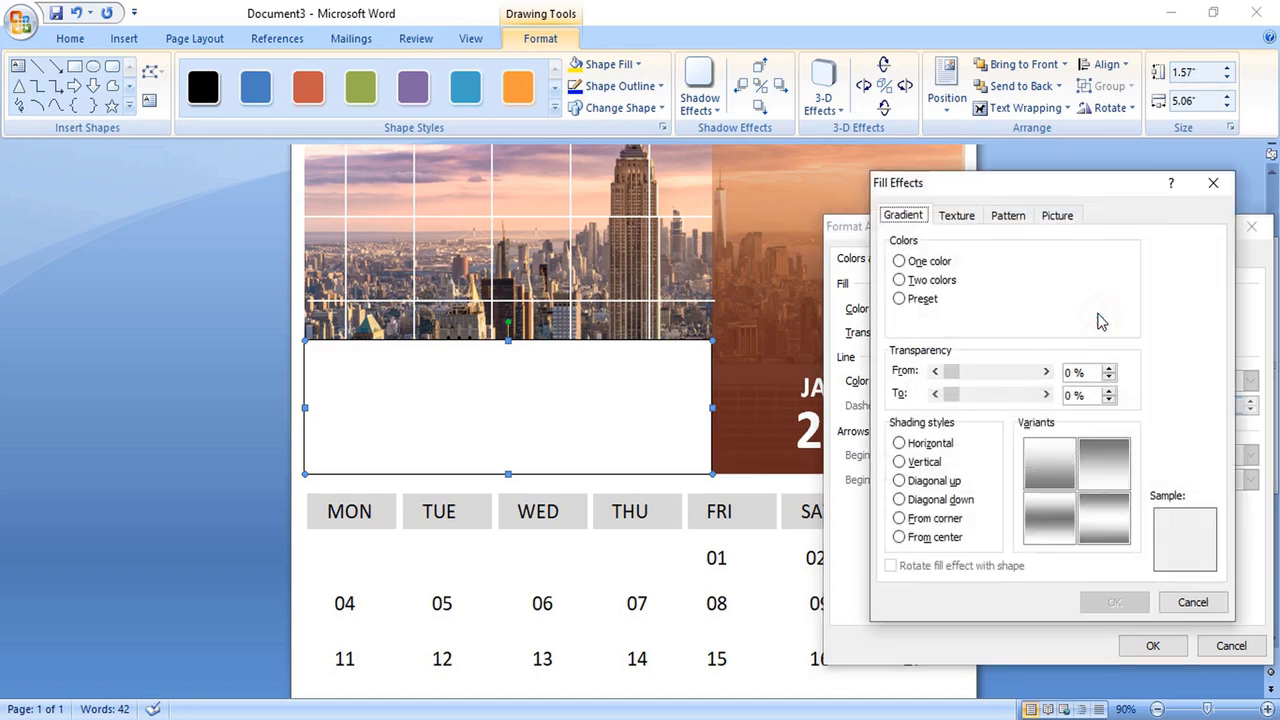
{"action": "left_click", "coordinate": [899, 281]}
{"action": "left_click", "coordinate": [1053, 282]}
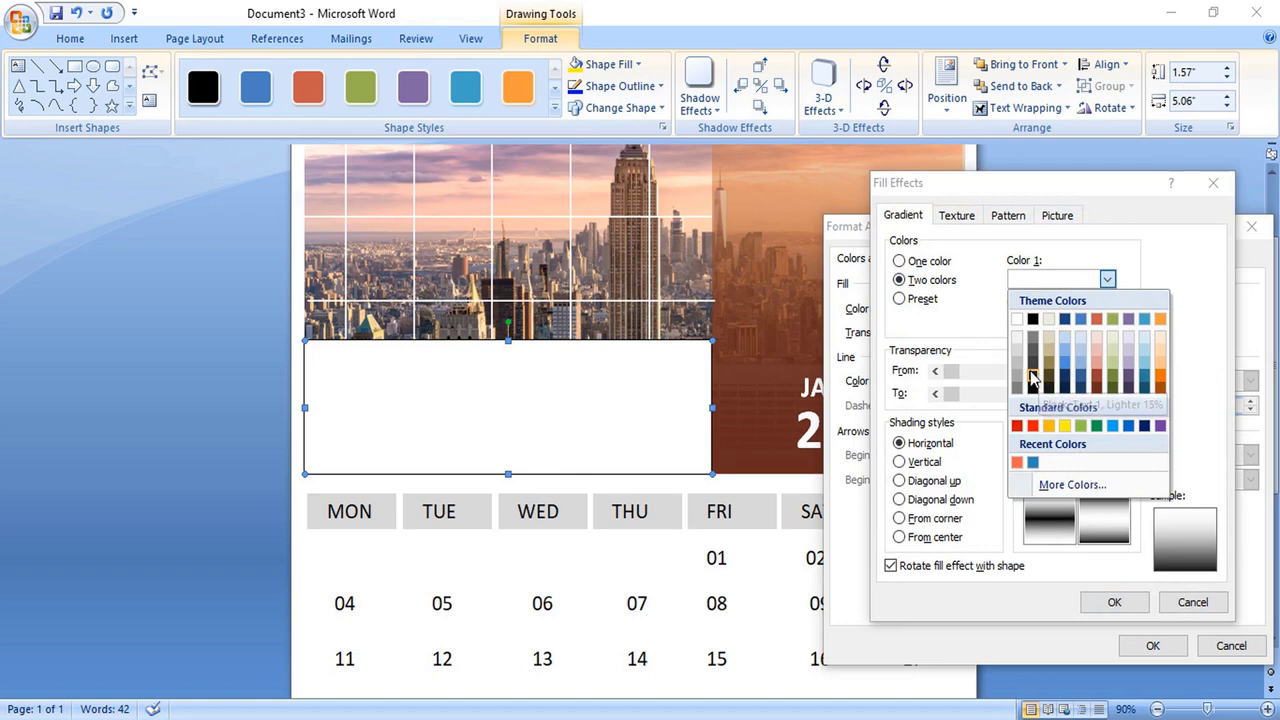
{"action": "left_click", "coordinate": [1160, 362]}
{"action": "left_click", "coordinate": [1107, 321]}
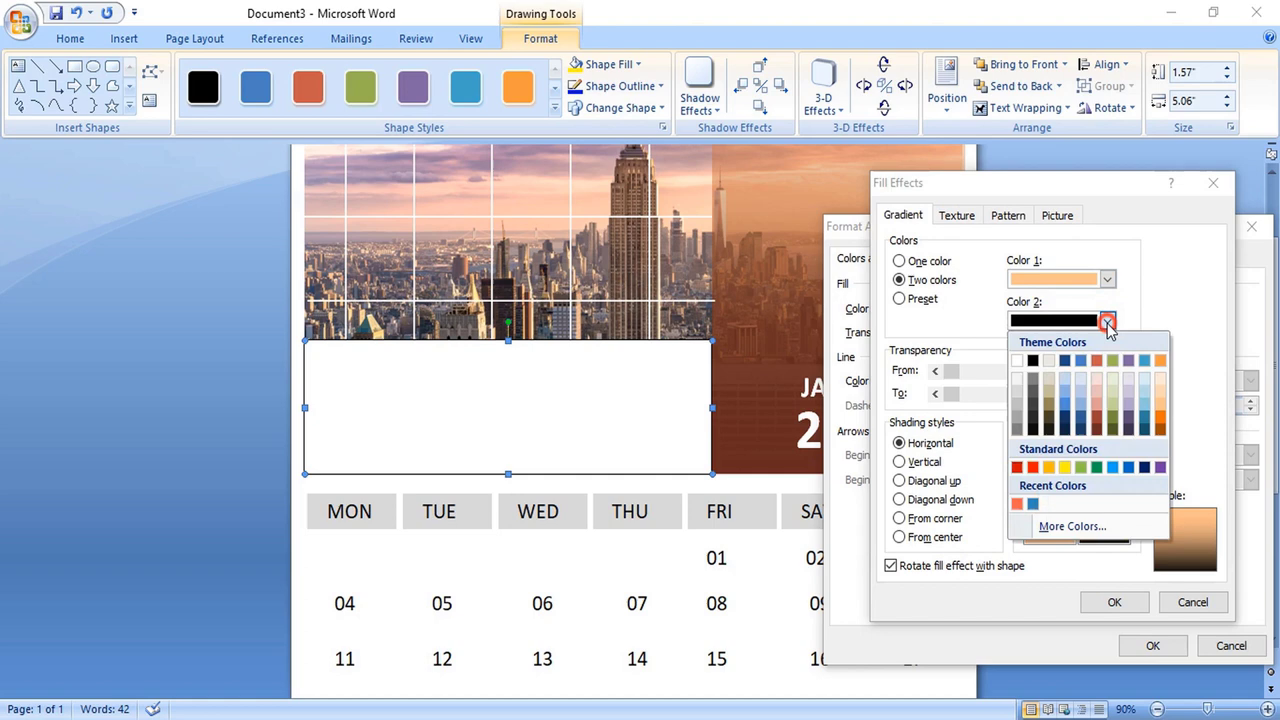
{"action": "left_click", "coordinate": [1017, 467]}
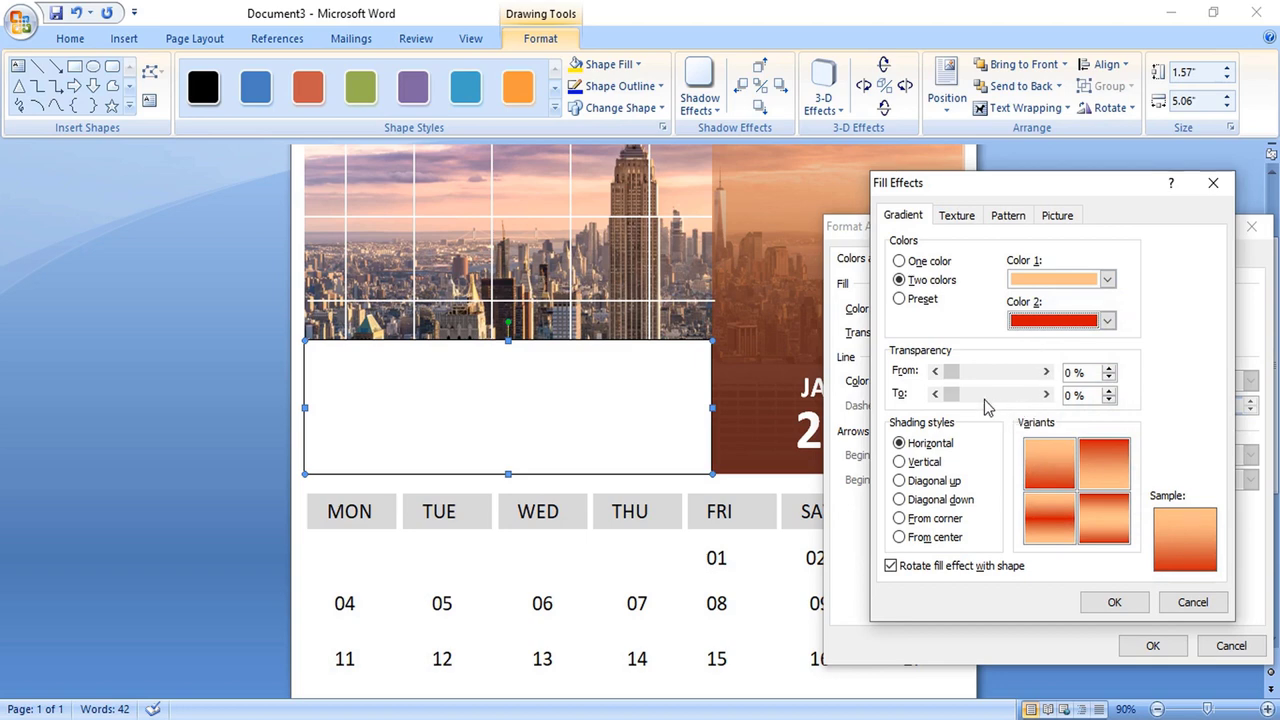
{"action": "mouse_move", "coordinate": [952, 372]}
{"action": "left_mouse_down"}
{"action": "mouse_move", "coordinate": [994, 372]}
{"action": "mouse_move", "coordinate": [975, 395]}
{"action": "mouse_move", "coordinate": [1021, 372]}
{"action": "mouse_move", "coordinate": [994, 396]}
{"action": "left_mouse_up"}
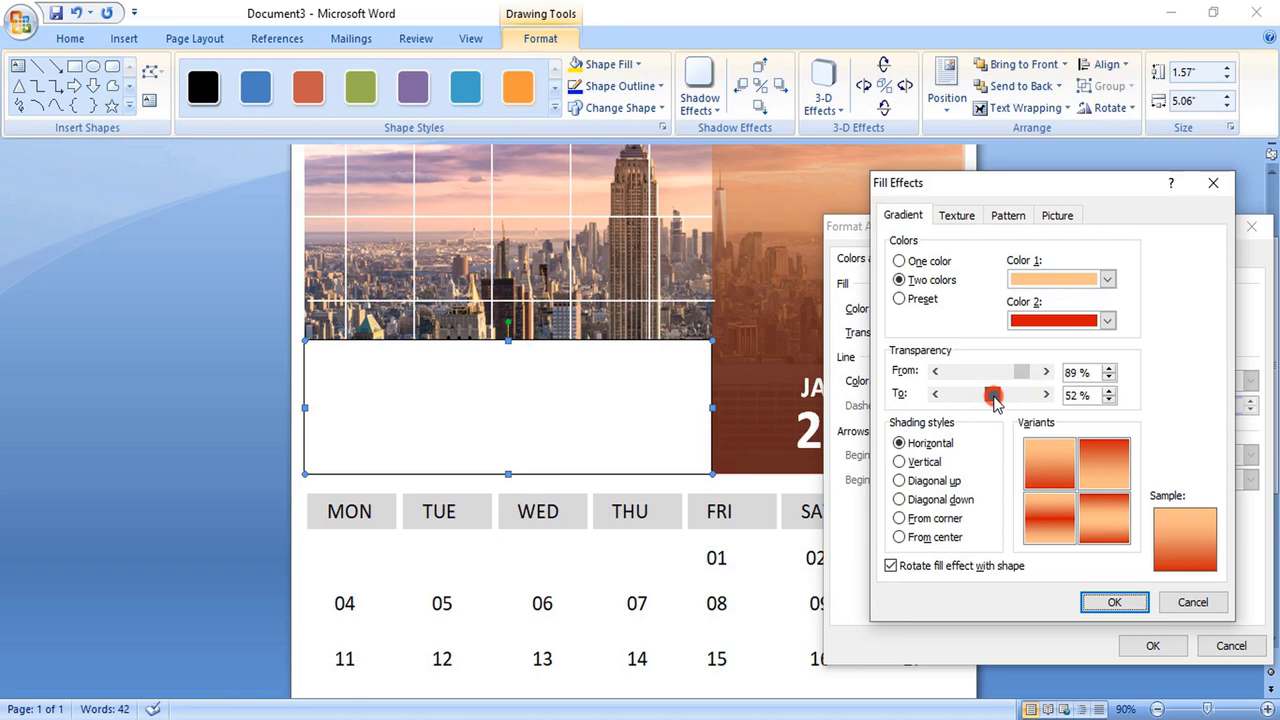
{"action": "left_click", "coordinate": [1112, 603]}
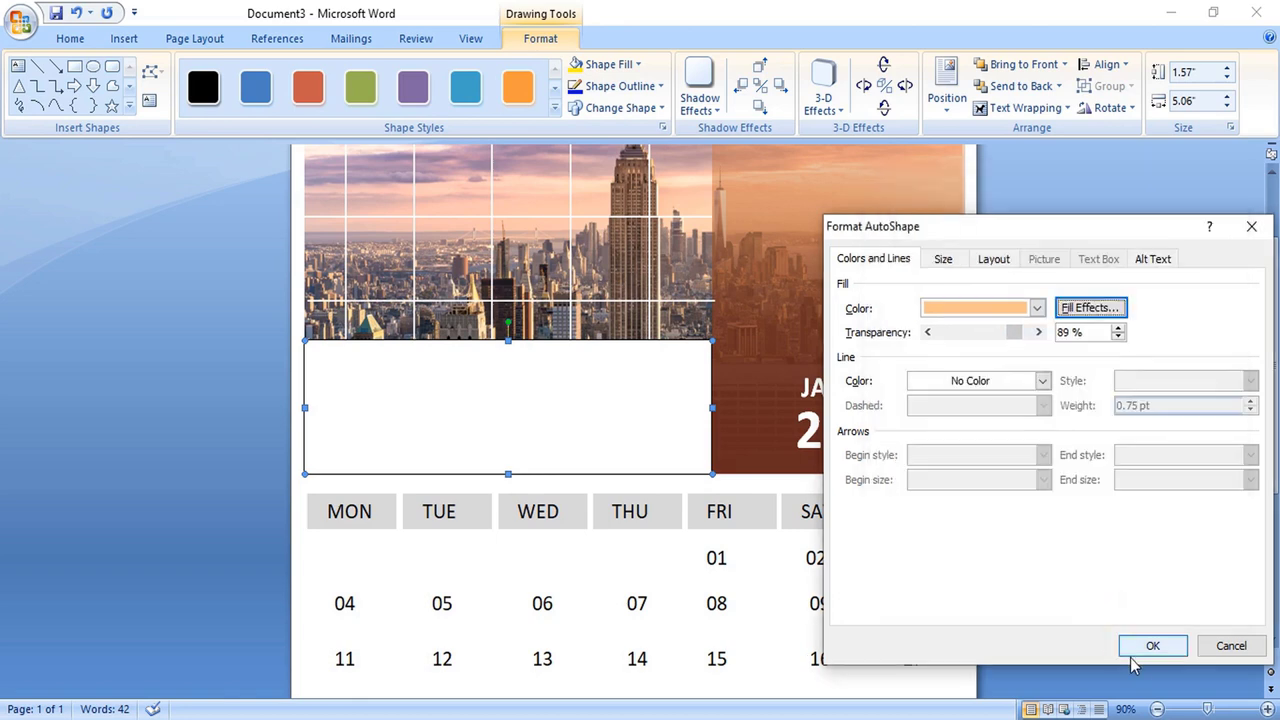
{"action": "left_click", "coordinate": [1150, 646]}
{"action": "left_click", "coordinate": [1055, 490]}
Fill the SUN label box red-orange with slight transparency
{"action": "left_click", "coordinate": [957, 306]}
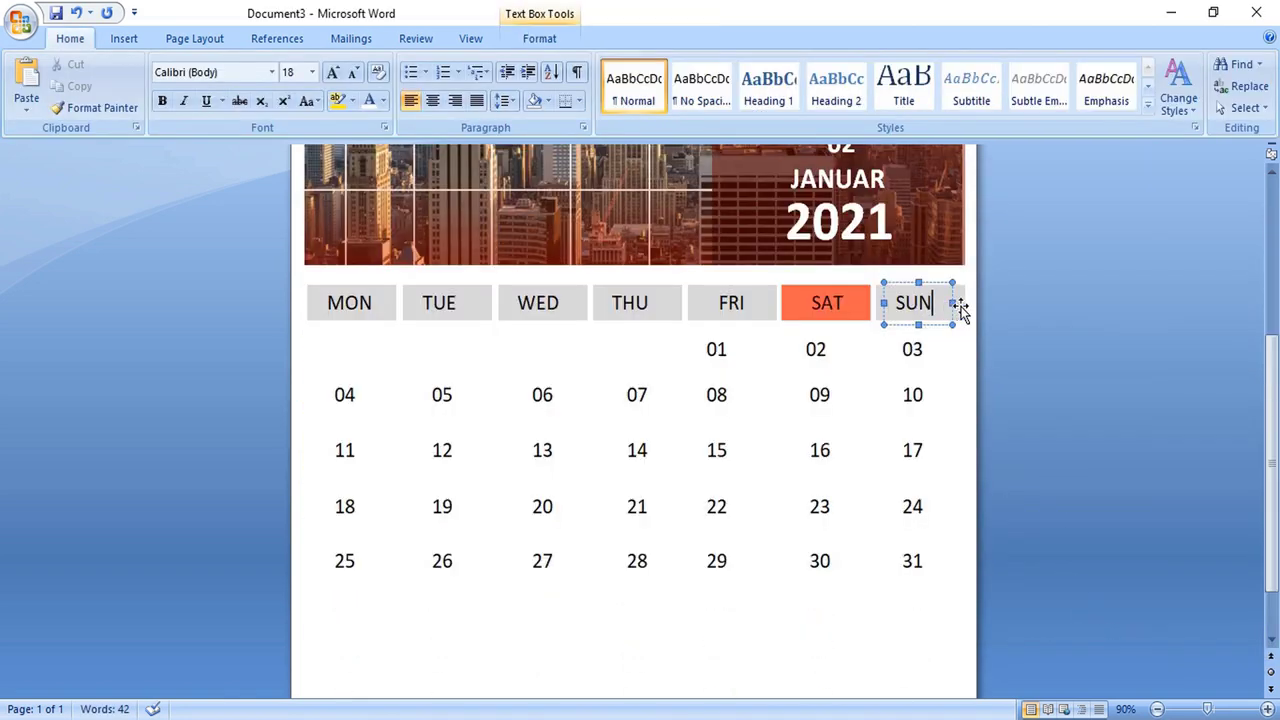
{"action": "right_click", "coordinate": [960, 310]}
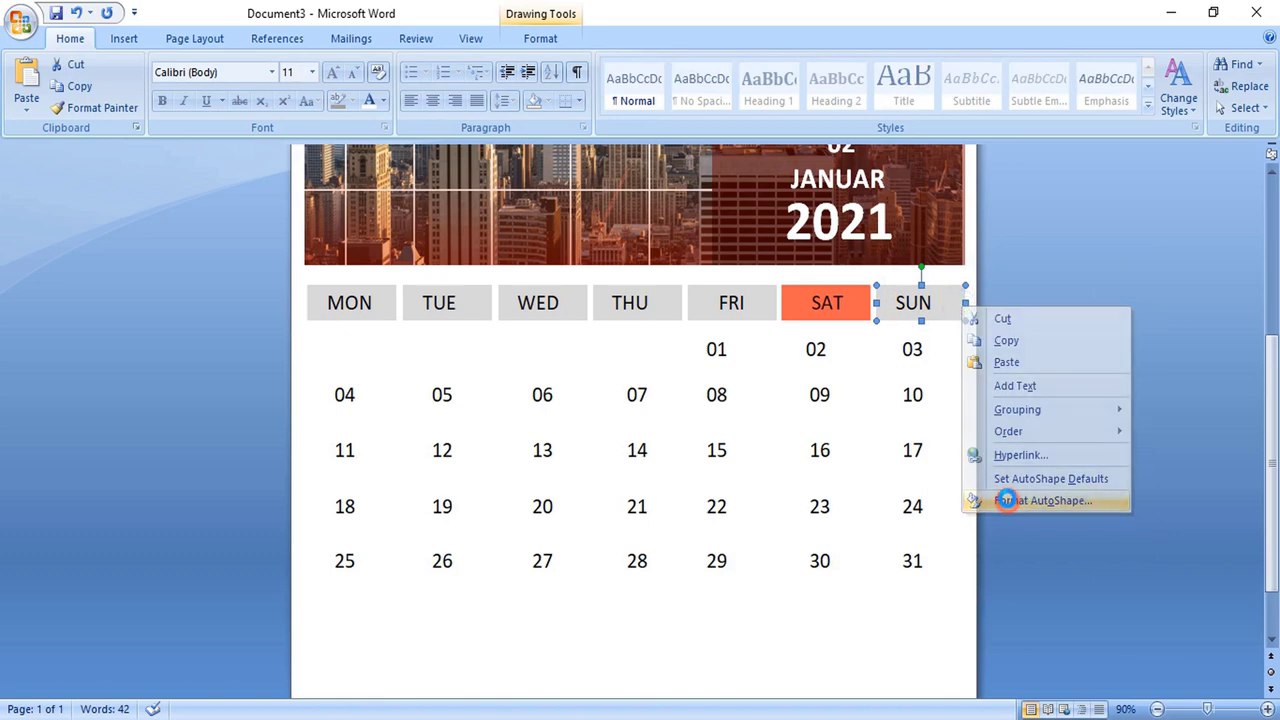
{"action": "left_click", "coordinate": [1063, 500]}
{"action": "left_click", "coordinate": [1000, 308]}
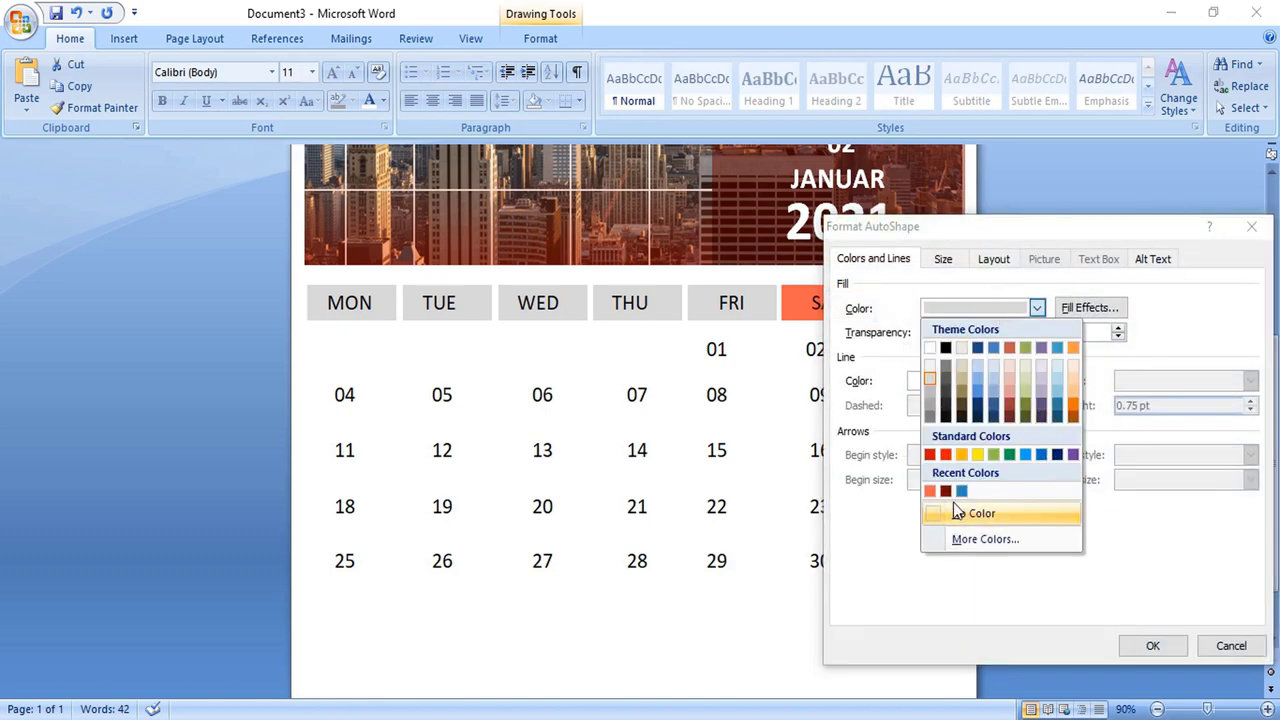
{"action": "left_click", "coordinate": [947, 456]}
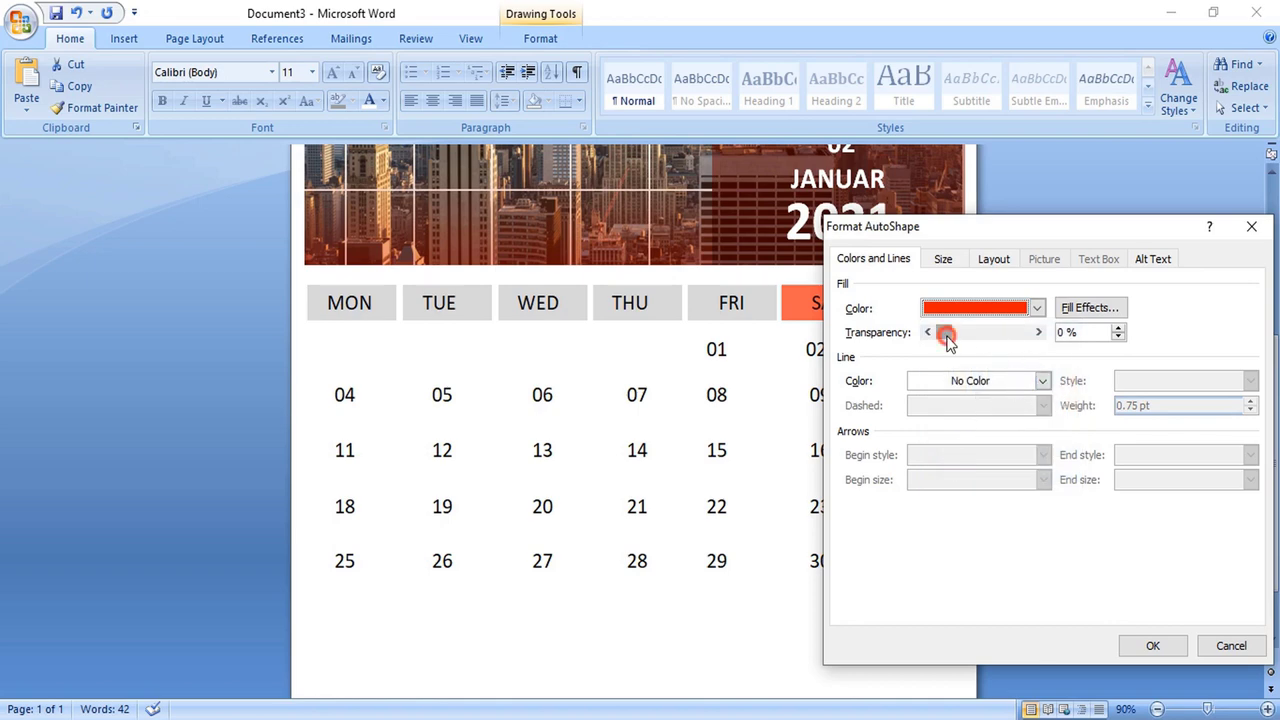
{"action": "left_click_drag", "start_coordinate": [944, 332], "coordinate": [958, 332]}
{"action": "left_click", "coordinate": [1151, 637]}
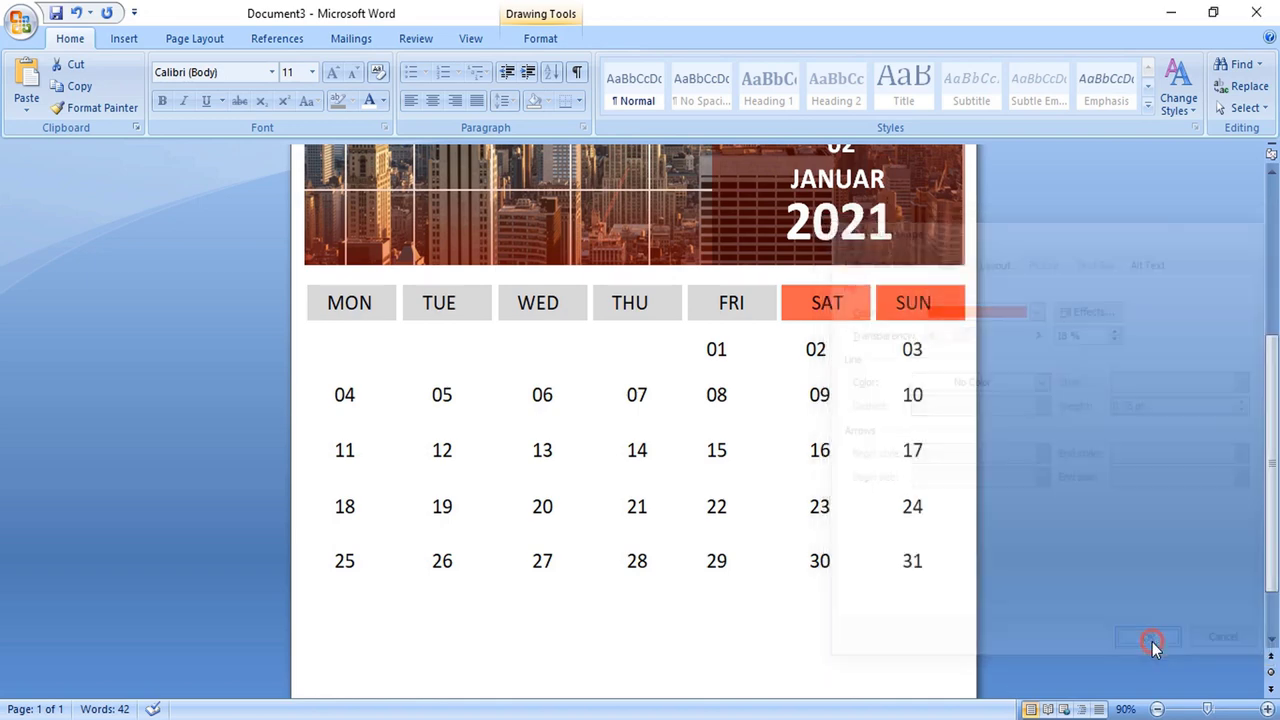
{"action": "left_click", "coordinate": [1010, 470]}
Colour the weekend dates 03 and 09 orange
{"action": "scroll", "coordinate": [1008, 449], "scroll_direction": "up", "scroll_amount": 5}
{"action": "scroll", "coordinate": [1000, 440], "scroll_direction": "down", "scroll_amount": 3}
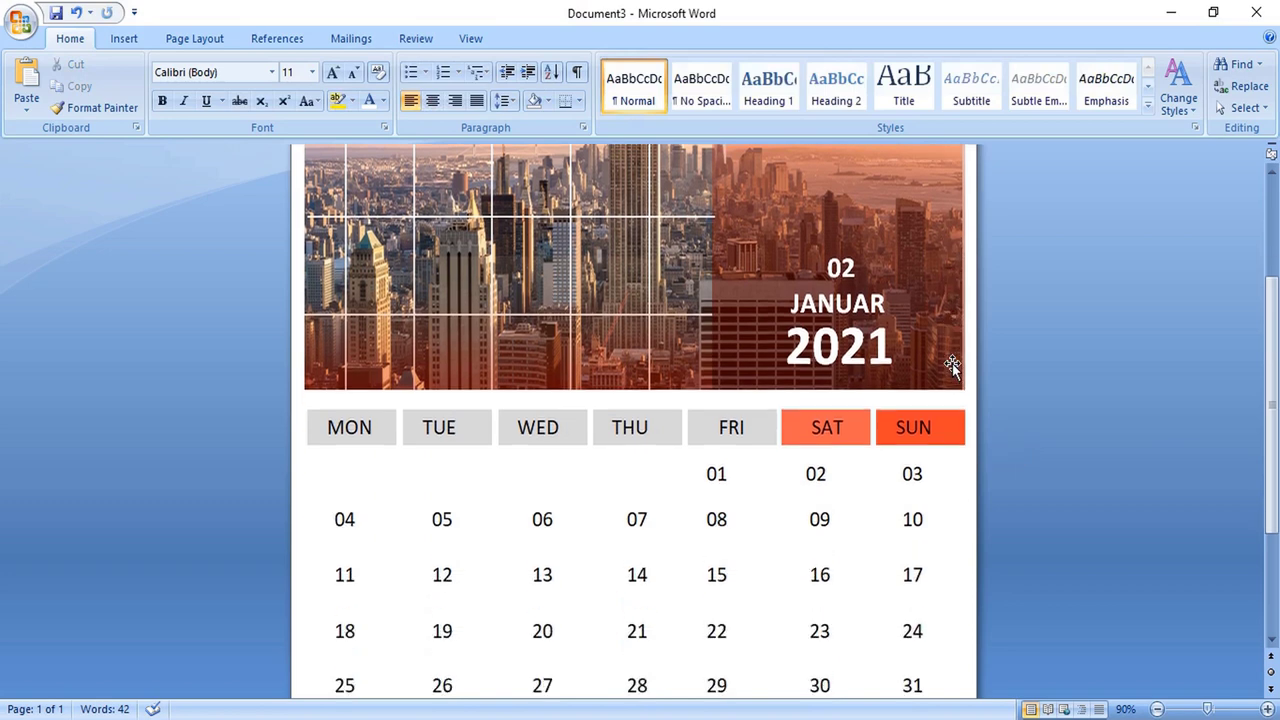
{"action": "scroll", "coordinate": [952, 368], "scroll_direction": "down", "scroll_amount": 2}
{"action": "scroll", "coordinate": [952, 368], "scroll_direction": "down", "scroll_amount": 1}
{"action": "double_click", "coordinate": [816, 349]}
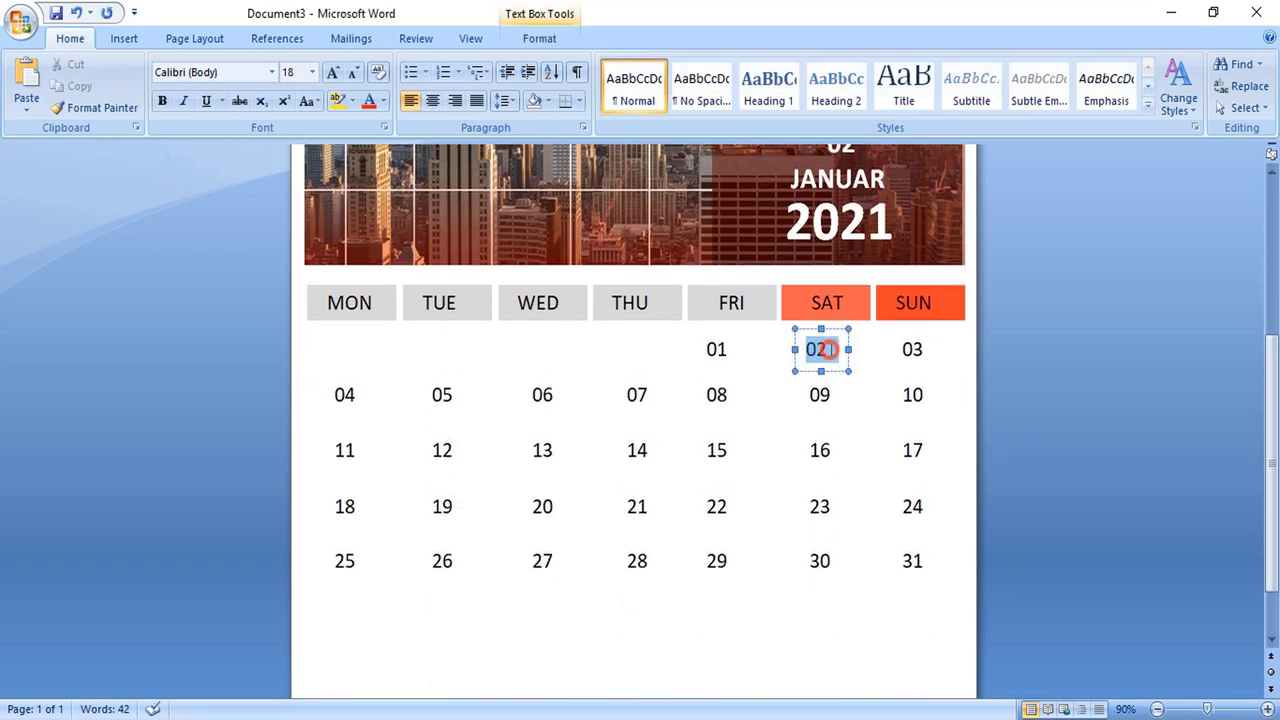
{"action": "left_click", "coordinate": [903, 350]}
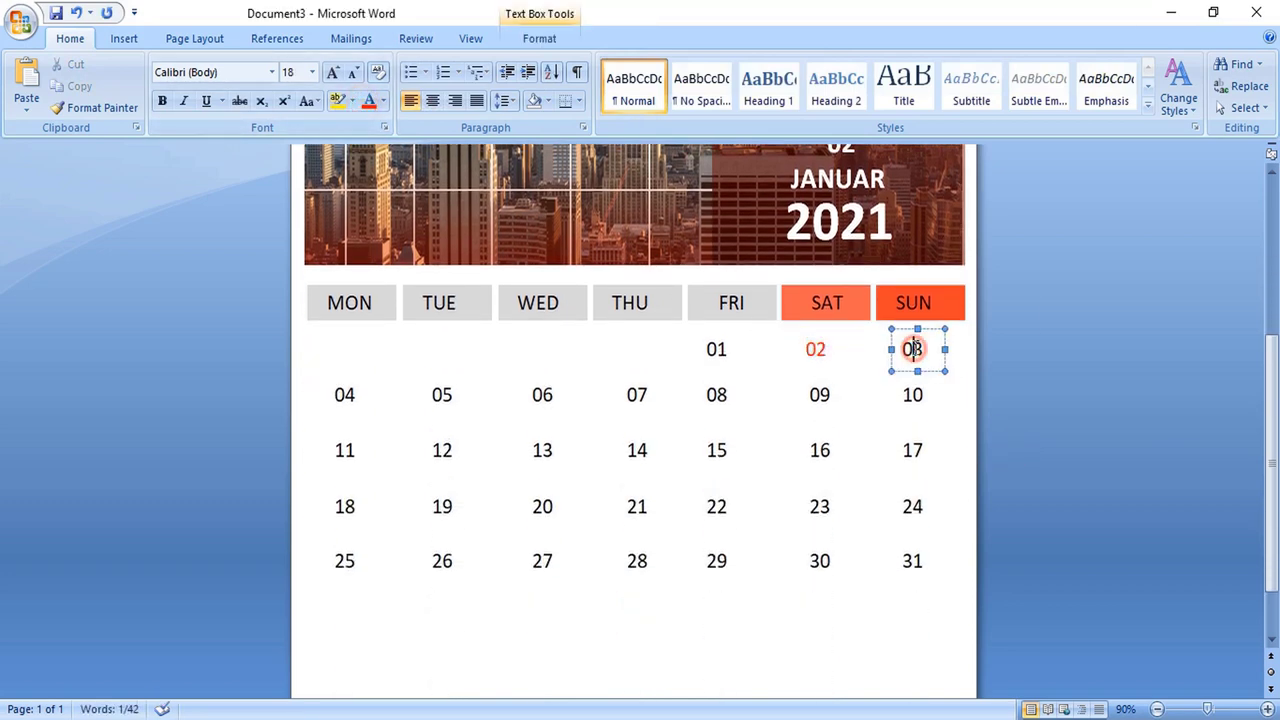
{"action": "double_click", "coordinate": [912, 349]}
{"action": "left_click", "coordinate": [369, 101]}
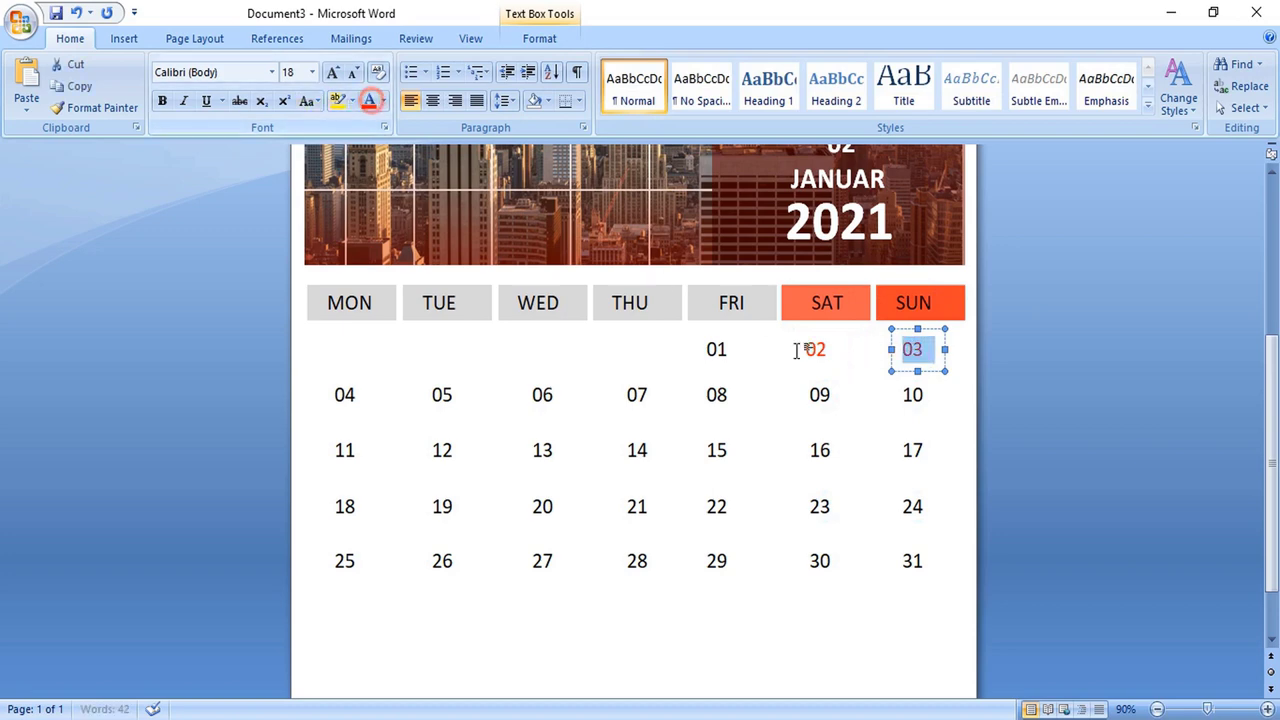
{"action": "left_click", "coordinate": [808, 396]}
{"action": "double_click", "coordinate": [812, 394]}
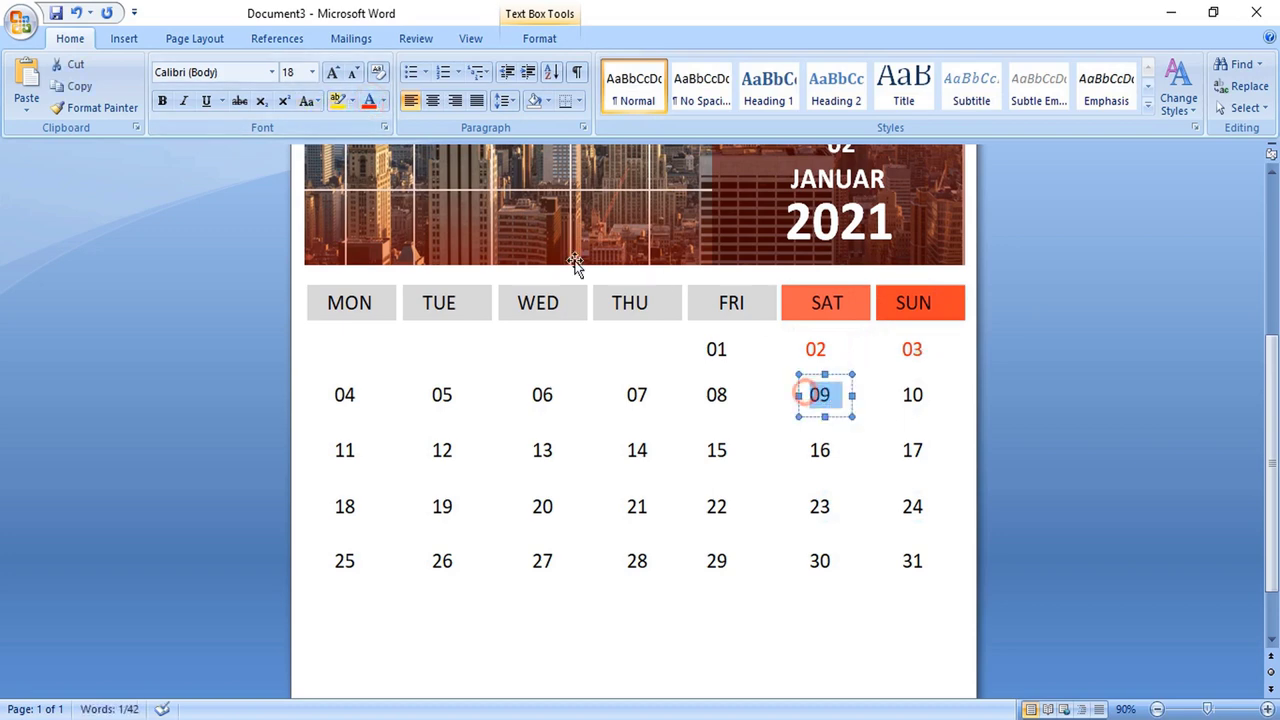
{"action": "left_click", "coordinate": [369, 101]}
Colour weekend dates 16 and 17 orange and bring up the Insert Picture dialog
{"action": "left_click", "coordinate": [813, 451]}
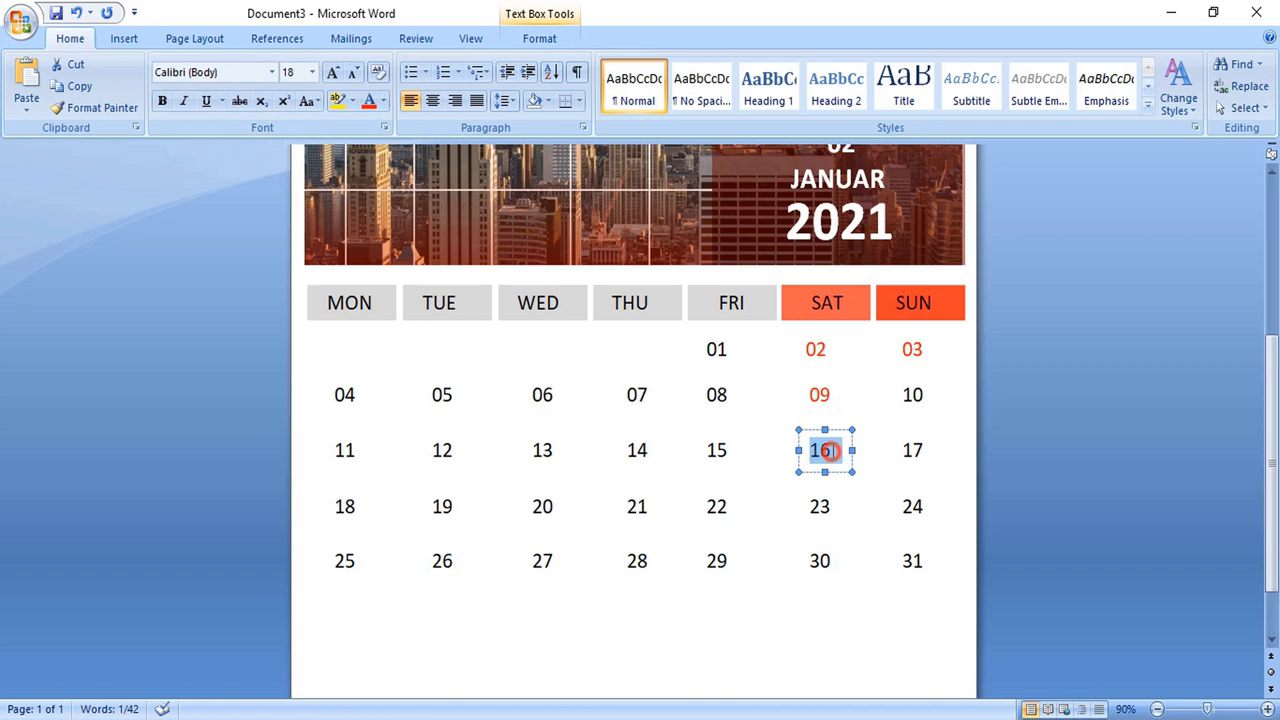
{"action": "double_click", "coordinate": [818, 450]}
{"action": "left_click", "coordinate": [369, 101]}
{"action": "left_click", "coordinate": [906, 450]}
{"action": "double_click", "coordinate": [912, 450]}
{"action": "left_click", "coordinate": [369, 101]}
{"action": "left_click", "coordinate": [124, 38]}
{"action": "left_click", "coordinate": [209, 82]}
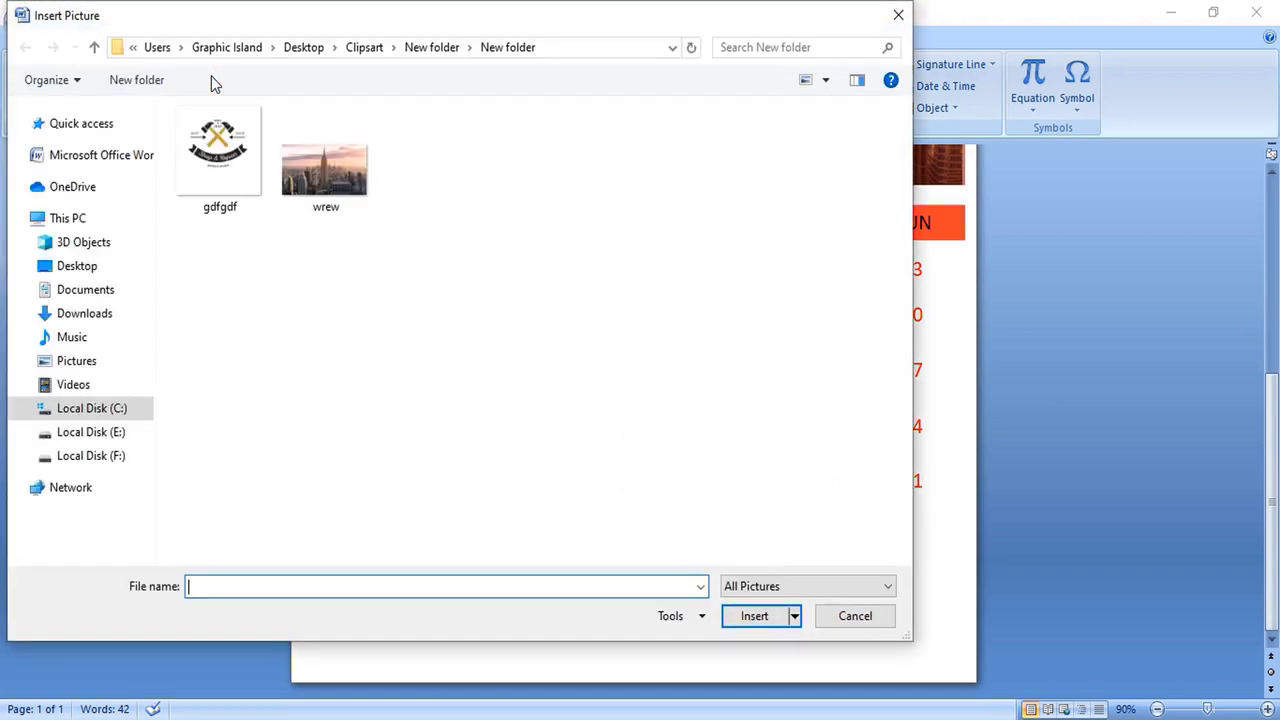
Insert the Shop & Repair logo, wrap it In Front of Text, and shrink it
{"action": "double_click", "coordinate": [219, 165]}
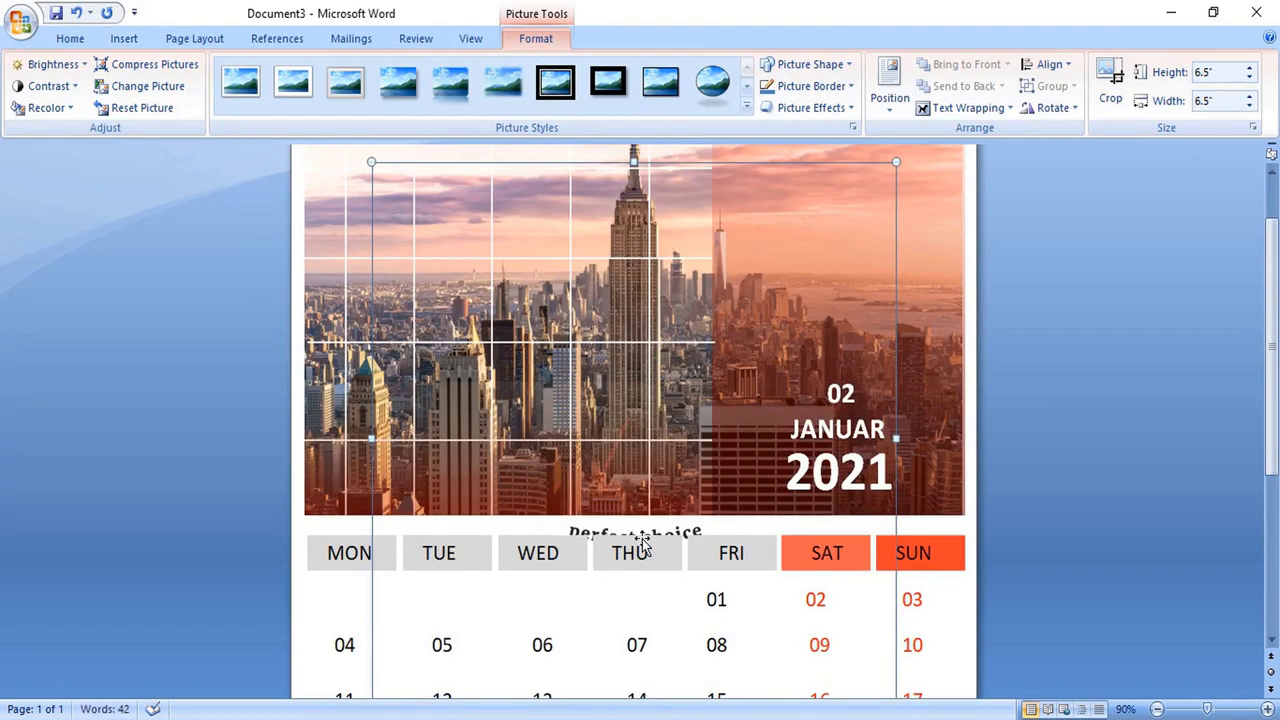
{"action": "left_click", "coordinate": [1004, 110]}
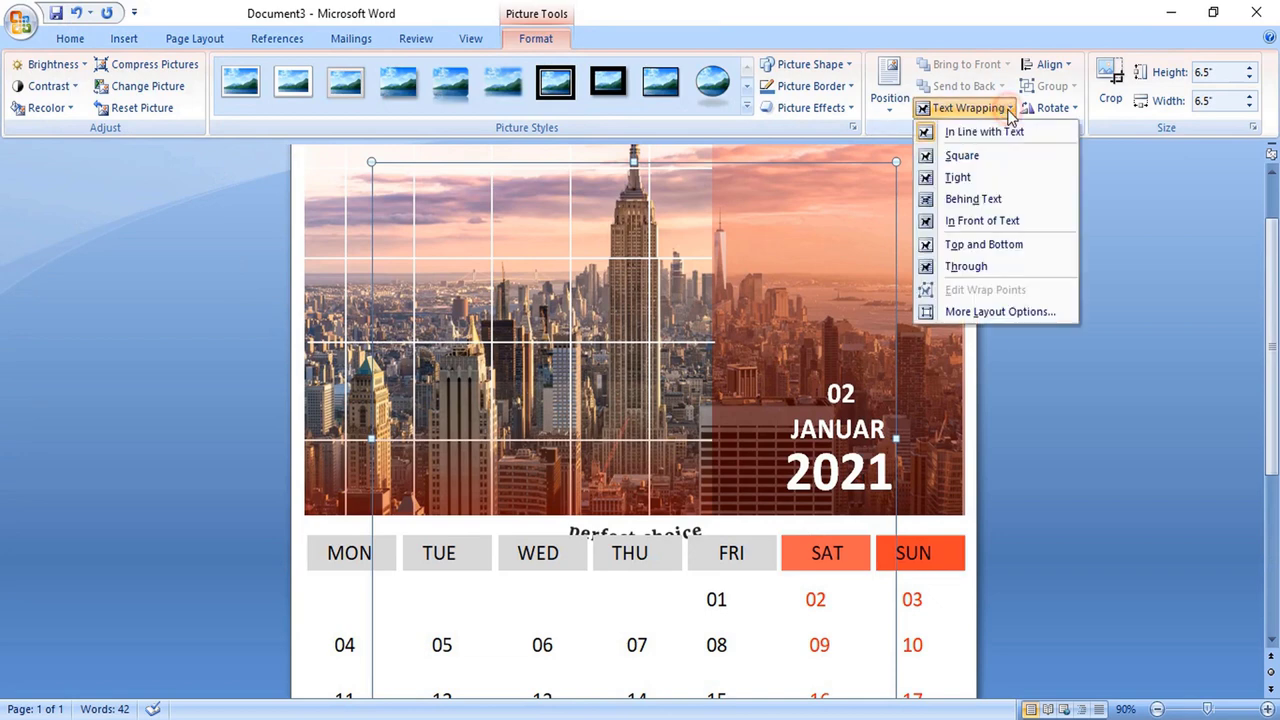
{"action": "left_click", "coordinate": [999, 222]}
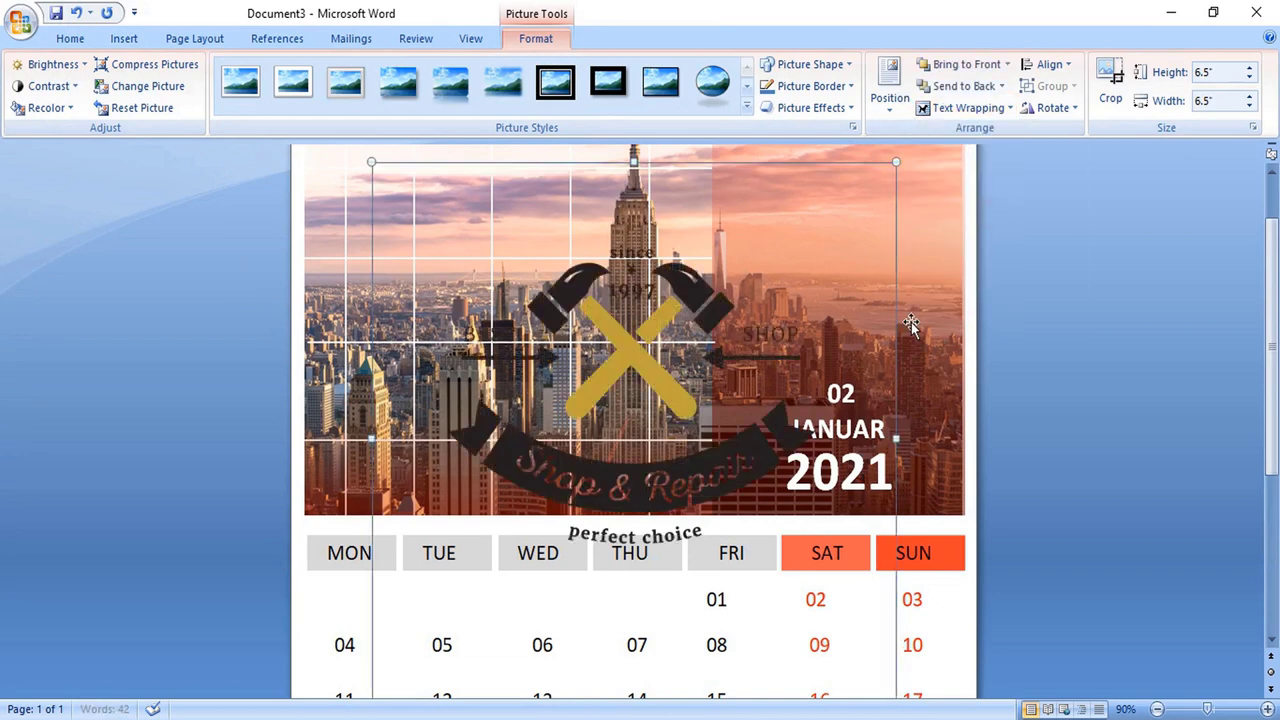
{"action": "left_click_drag", "start_coordinate": [897, 165], "coordinate": [637, 622]}
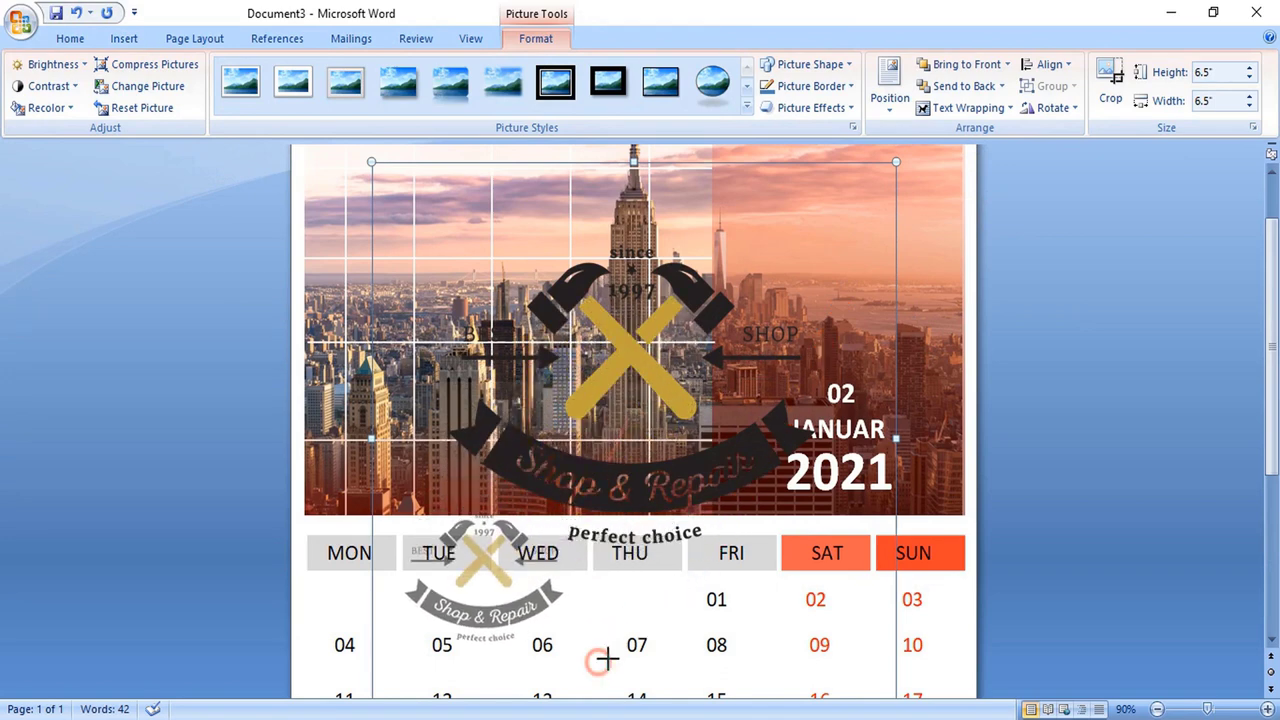
{"action": "left_click_drag", "start_coordinate": [637, 622], "coordinate": [603, 657]}
Shrink the logo further and set it below the calendar's bottom-left corner
{"action": "scroll", "coordinate": [675, 443], "scroll_direction": "down", "scroll_amount": 3}
{"action": "scroll", "coordinate": [665, 432], "scroll_direction": "down", "scroll_amount": 2}
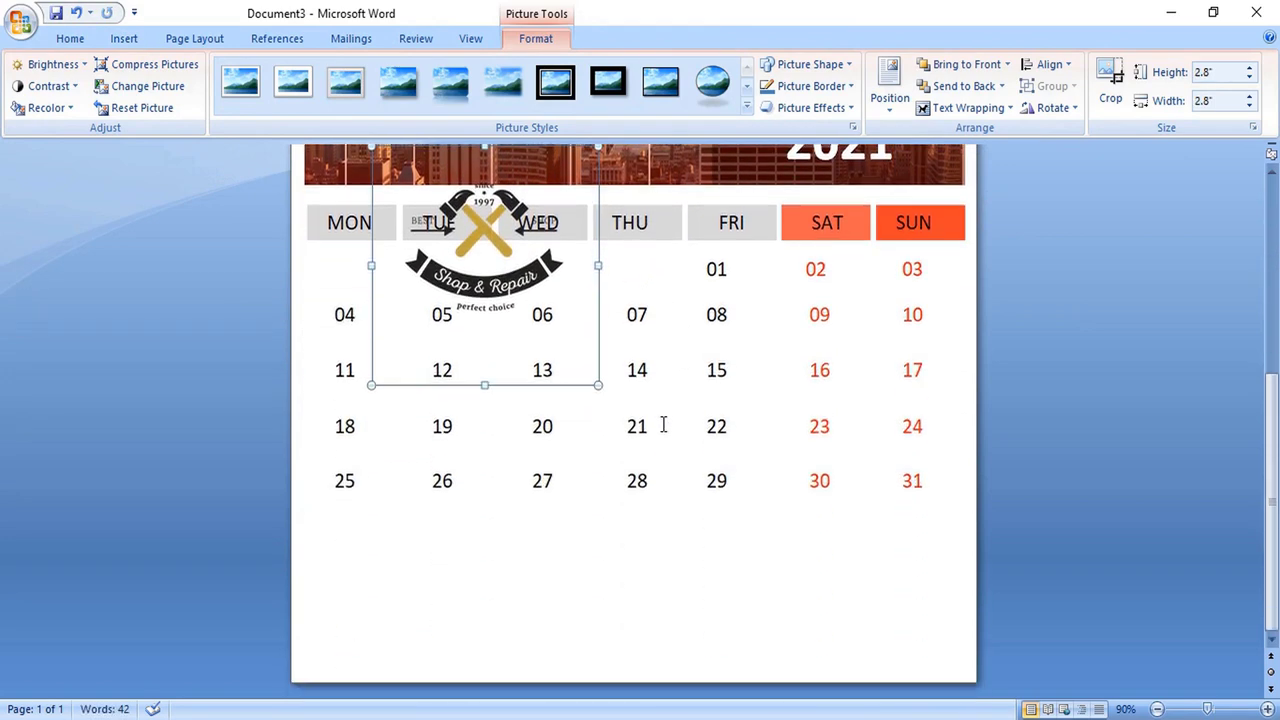
{"action": "left_click_drag", "start_coordinate": [515, 295], "coordinate": [443, 628]}
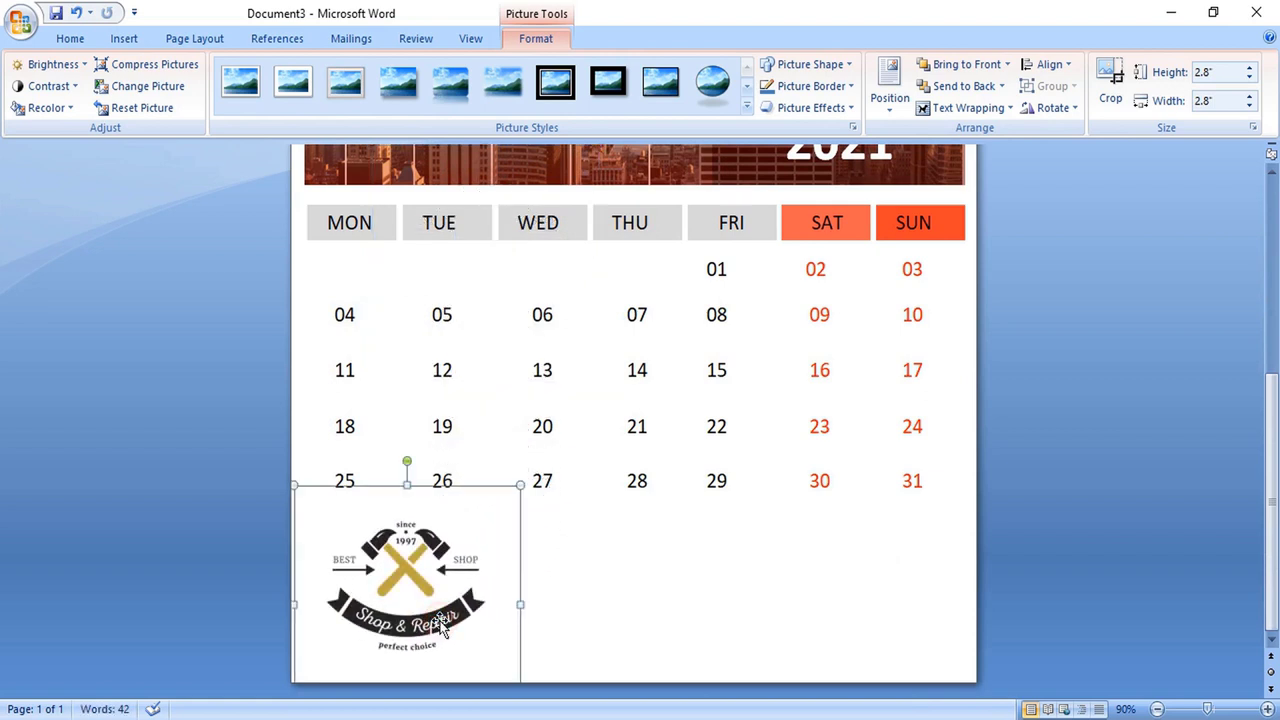
{"action": "left_click_drag", "start_coordinate": [482, 540], "coordinate": [461, 579]}
{"action": "left_click_drag", "start_coordinate": [401, 612], "coordinate": [404, 548]}
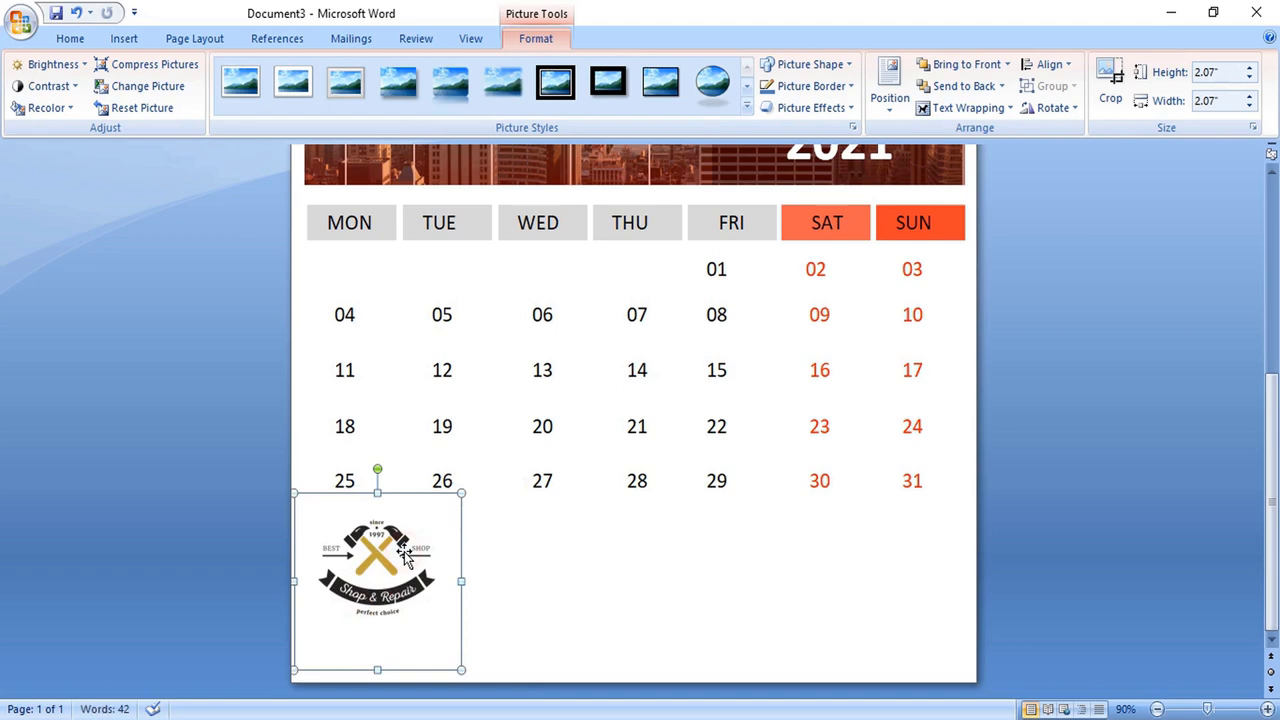
{"action": "left_click", "coordinate": [688, 552]}
Finish the 'Note:' label and draw a straight line to its right
{"action": "key", "text": "BackSpace"}
{"action": "type", "text": "No"}
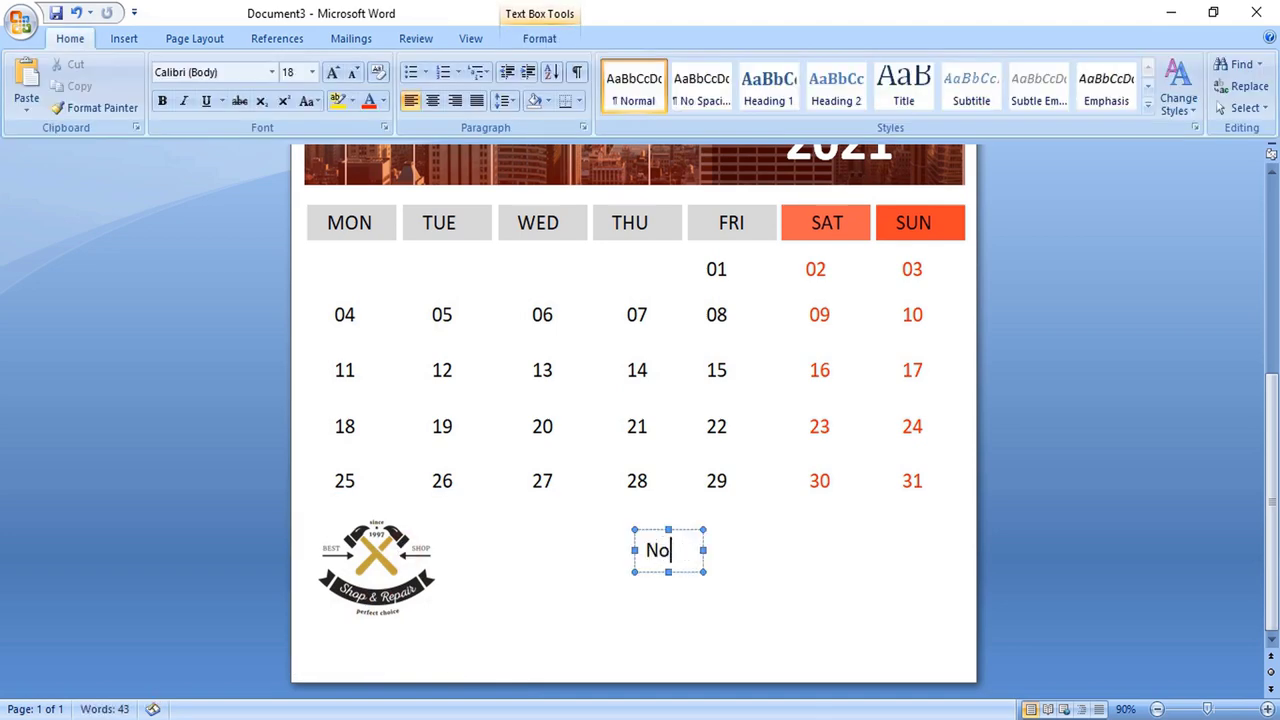
{"action": "type", "text": "te:"}
{"action": "left_click", "coordinate": [124, 38]}
{"action": "left_click", "coordinate": [283, 85]}
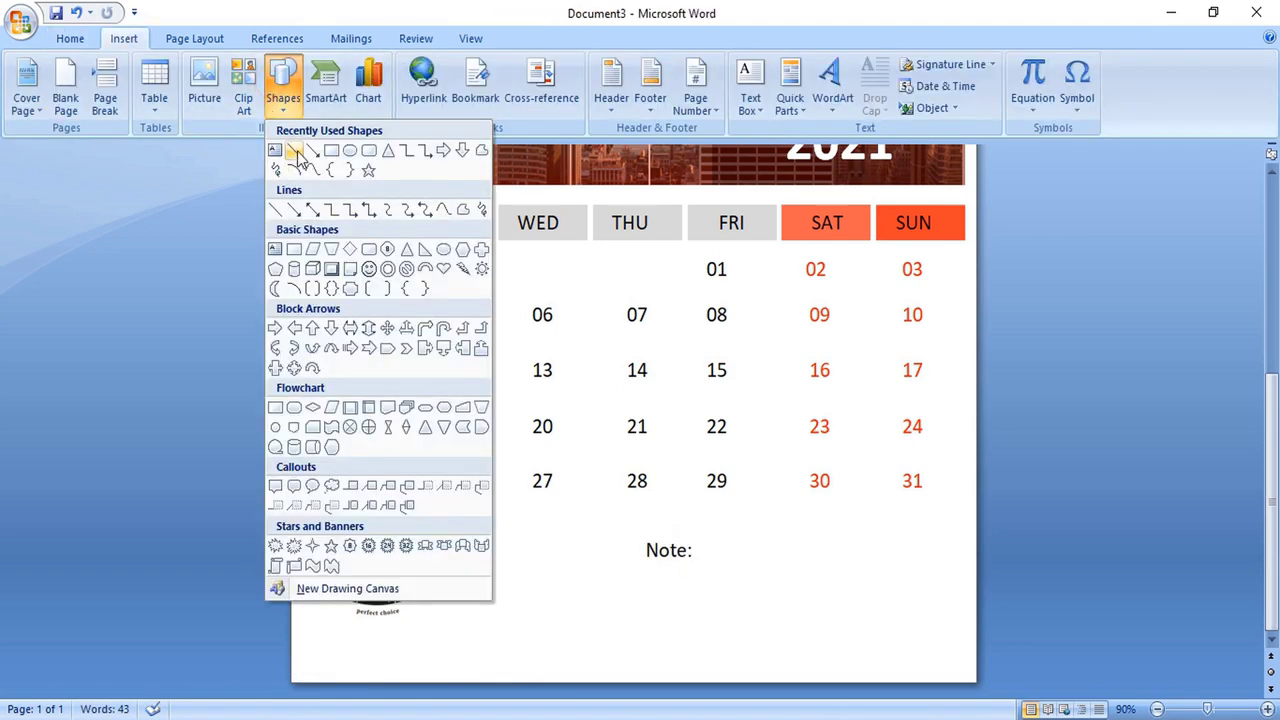
{"action": "left_click", "coordinate": [296, 151]}
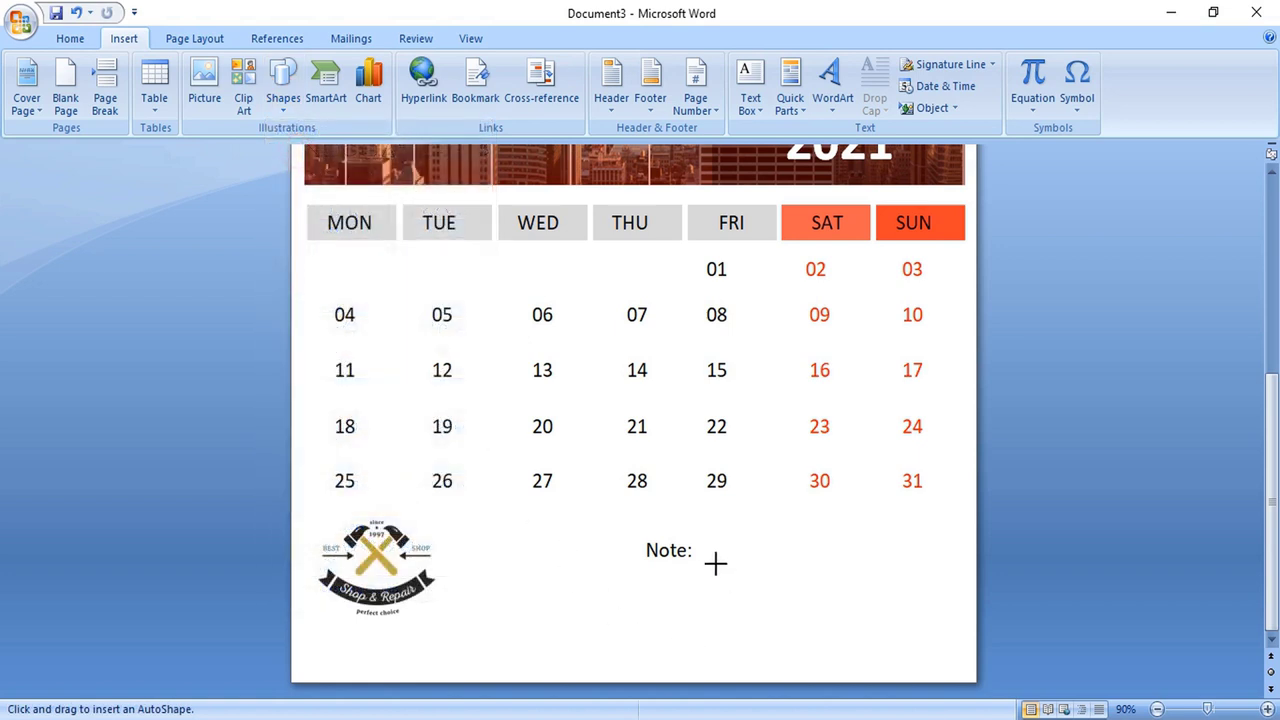
{"action": "mouse_move", "coordinate": [704, 557]}
{"action": "left_mouse_down"}
{"action": "mouse_move", "coordinate": [958, 557]}
{"action": "mouse_move", "coordinate": [939, 557]}
{"action": "left_mouse_up"}
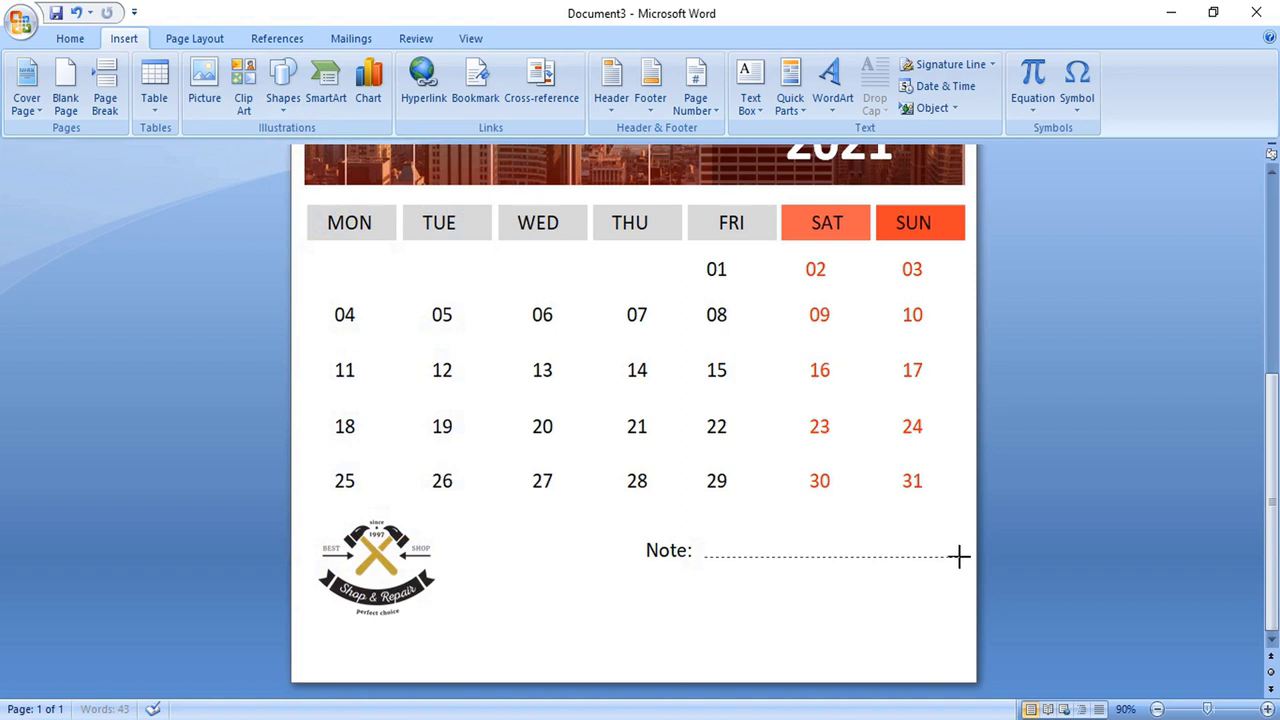
{"action": "left_click_drag", "start_coordinate": [958, 557], "coordinate": [958, 557]}
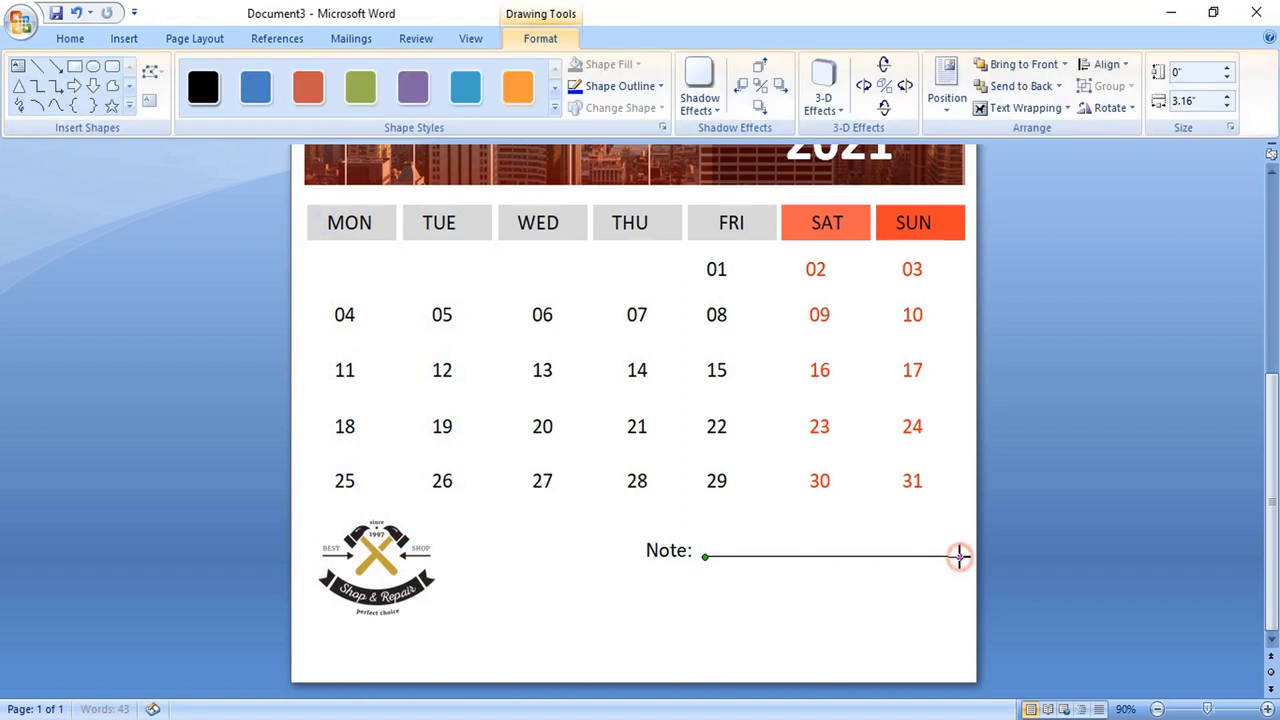
Format the note line as Square Dot, 1.5 pt, grey
{"action": "right_click", "coordinate": [848, 556]}
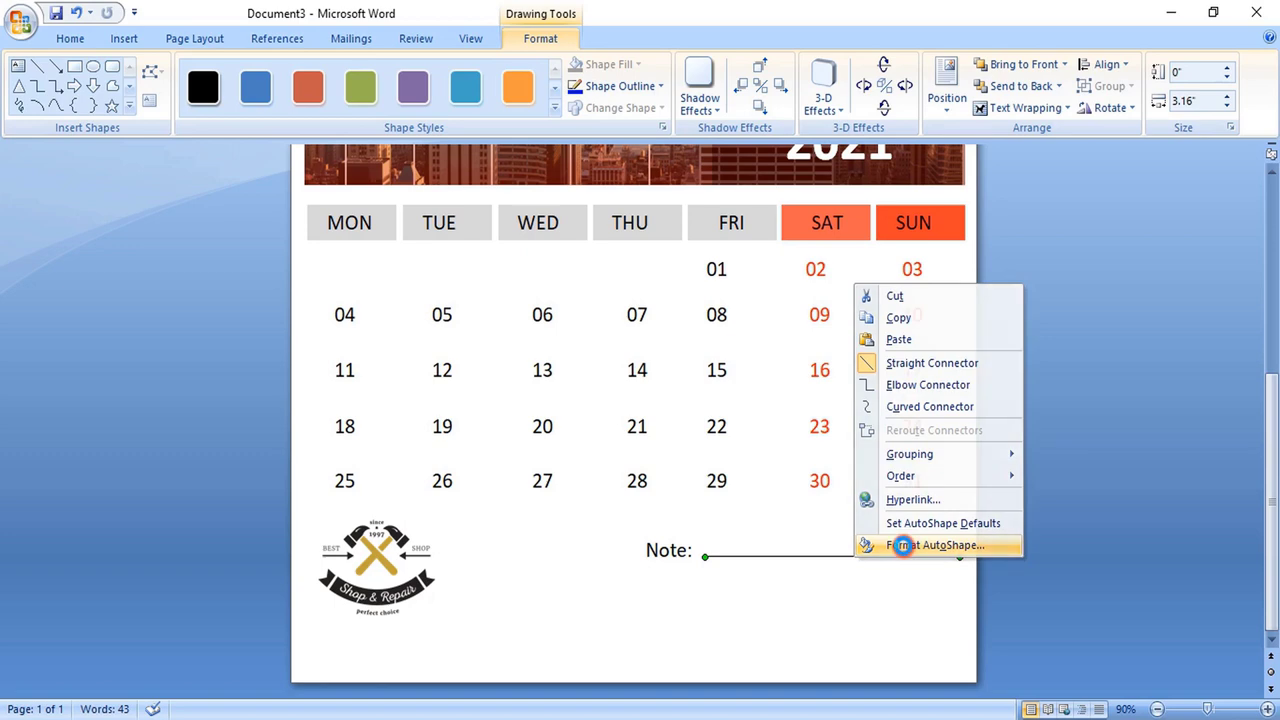
{"action": "left_click", "coordinate": [900, 543]}
{"action": "left_click", "coordinate": [1008, 405]}
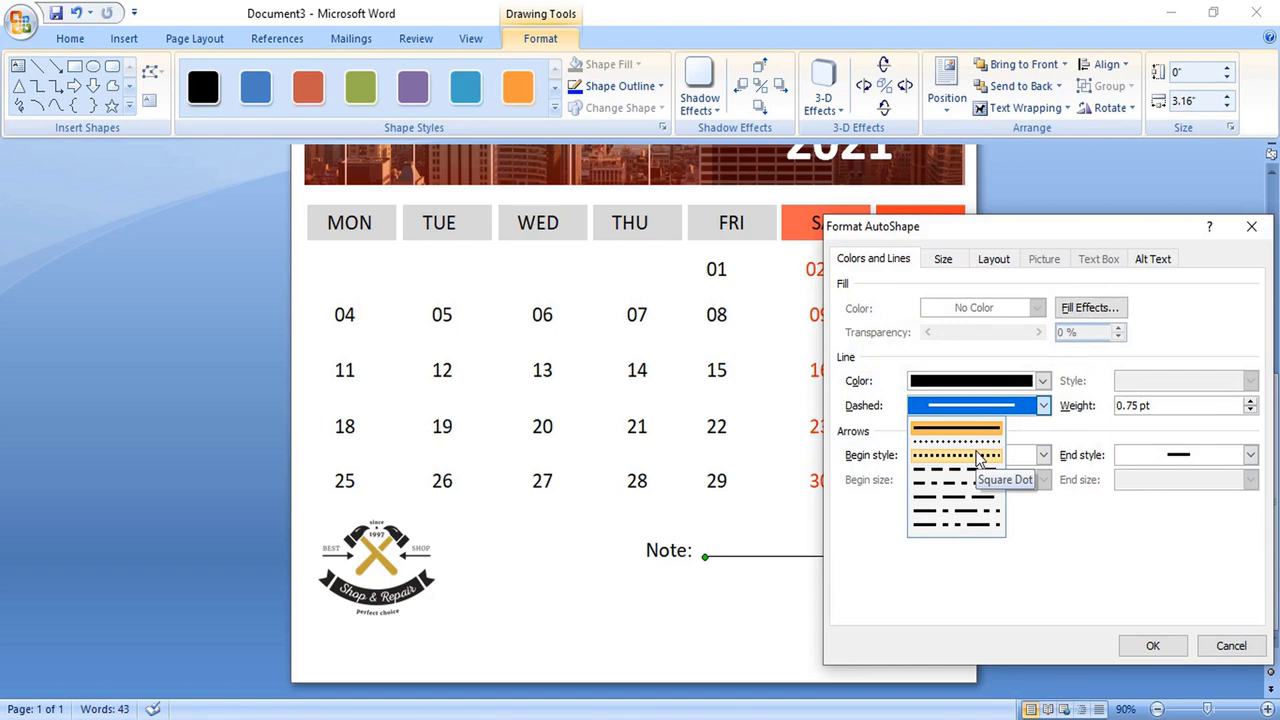
{"action": "left_click", "coordinate": [977, 457]}
{"action": "left_click", "coordinate": [1250, 401]}
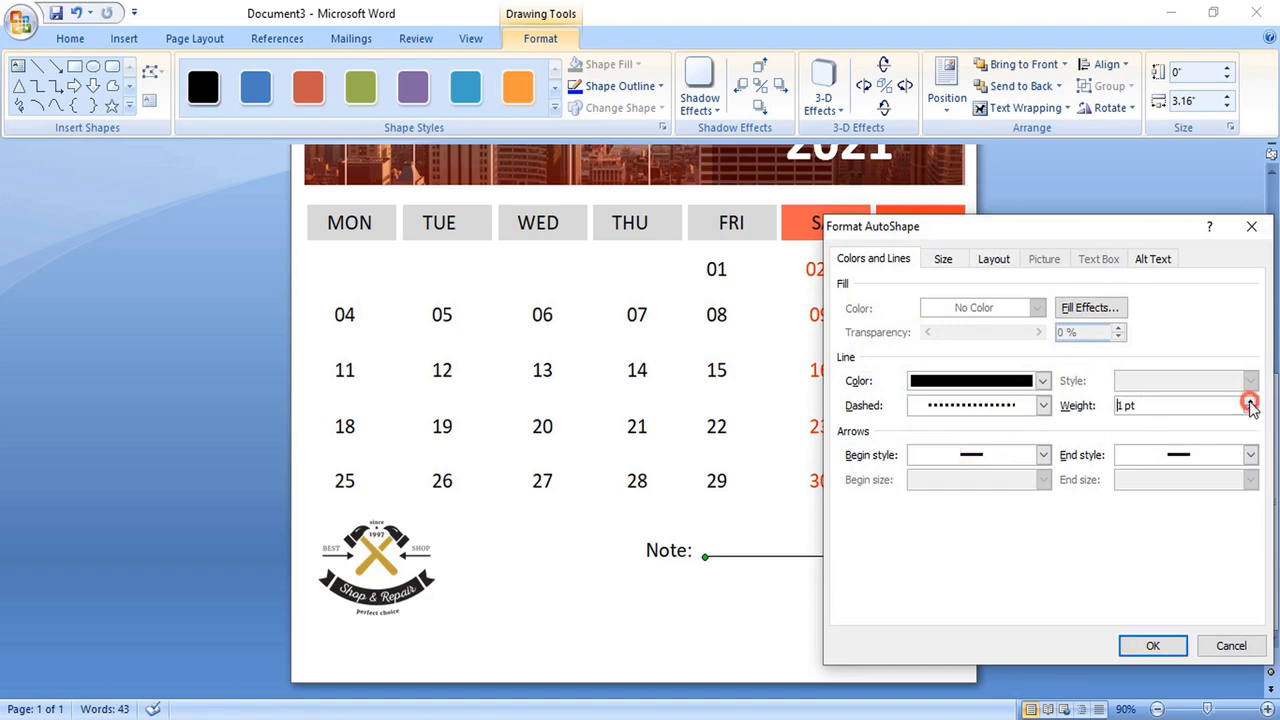
{"action": "left_click", "coordinate": [1250, 401]}
{"action": "left_click", "coordinate": [1250, 401]}
{"action": "left_click", "coordinate": [1250, 410]}
{"action": "left_click", "coordinate": [1008, 381]}
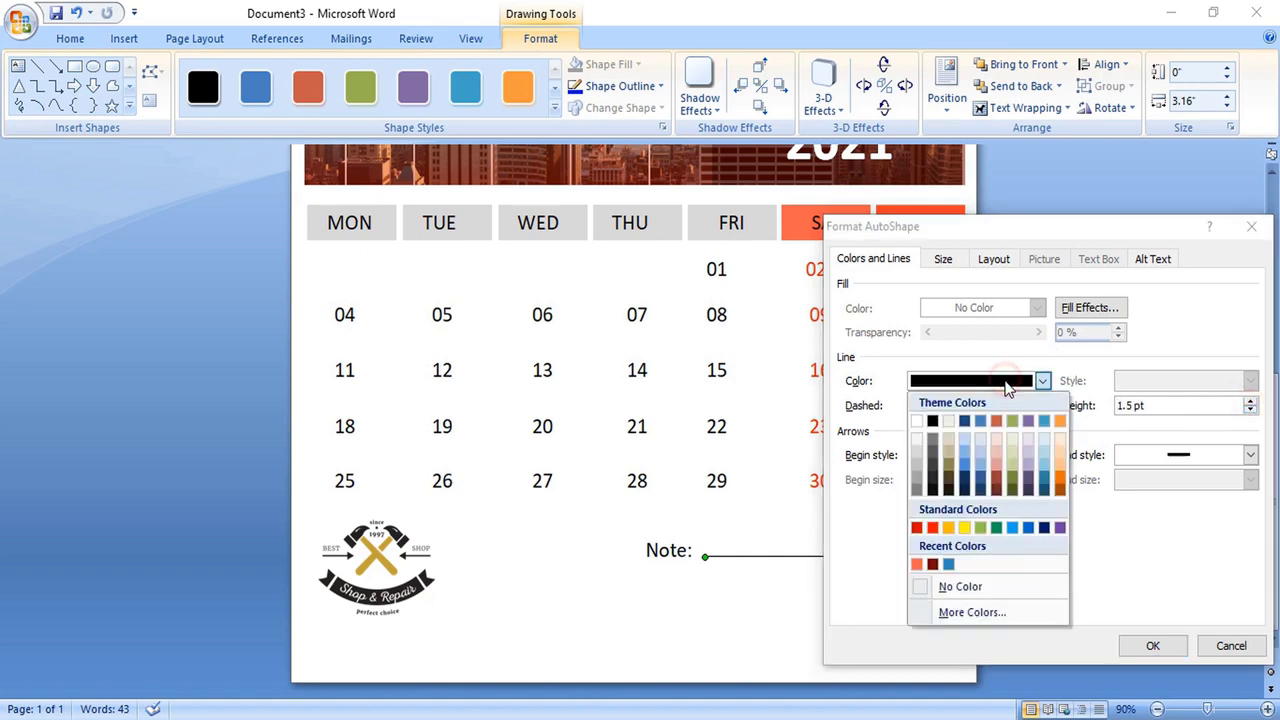
{"action": "left_click", "coordinate": [916, 497]}
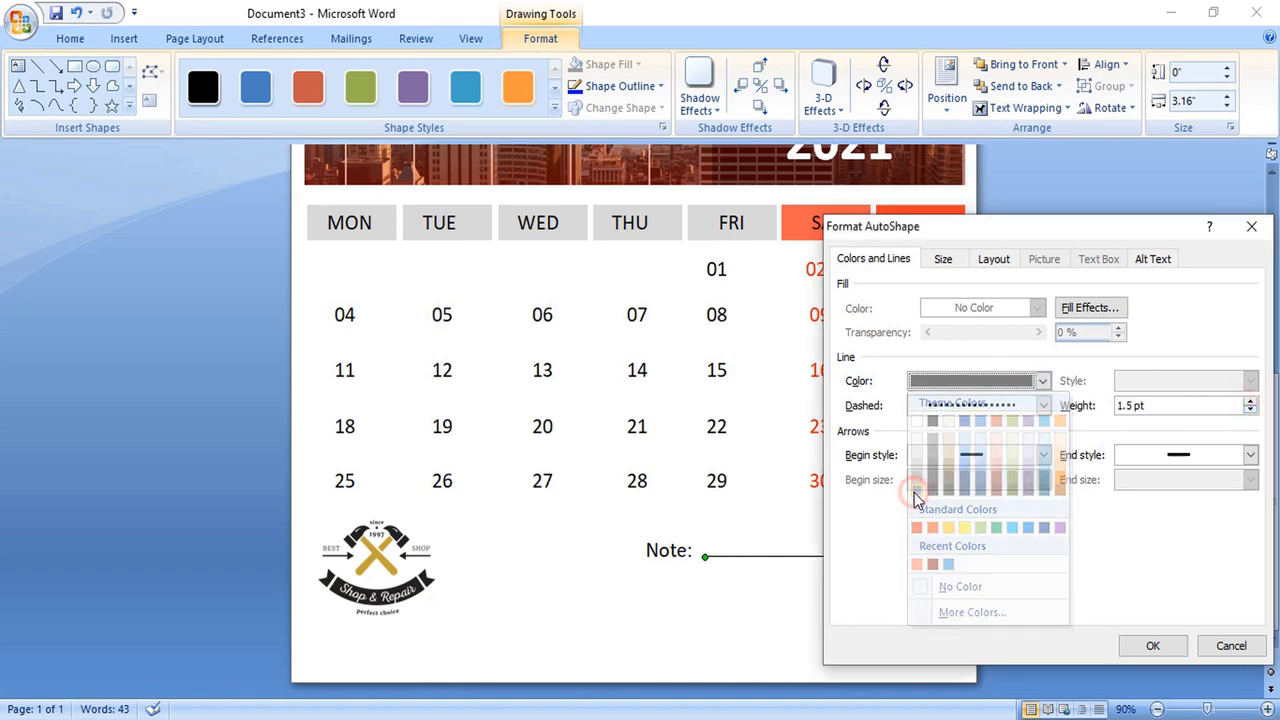
{"action": "left_click", "coordinate": [1153, 645]}
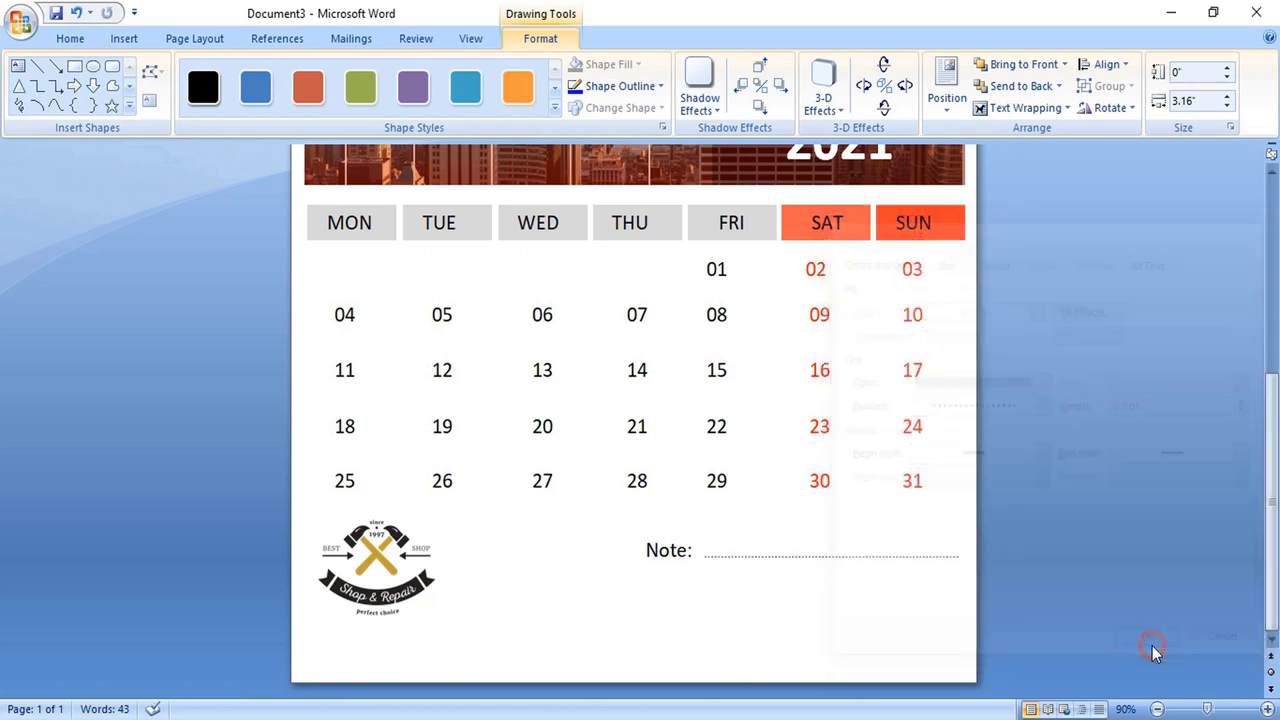
{"action": "left_click", "coordinate": [866, 557]}
Copy the dotted line to place another writing line beneath the first
{"action": "scroll", "coordinate": [1017, 524], "scroll_direction": "down", "scroll_amount": 4}
{"action": "scroll", "coordinate": [1005, 517], "scroll_direction": "down", "scroll_amount": 2}
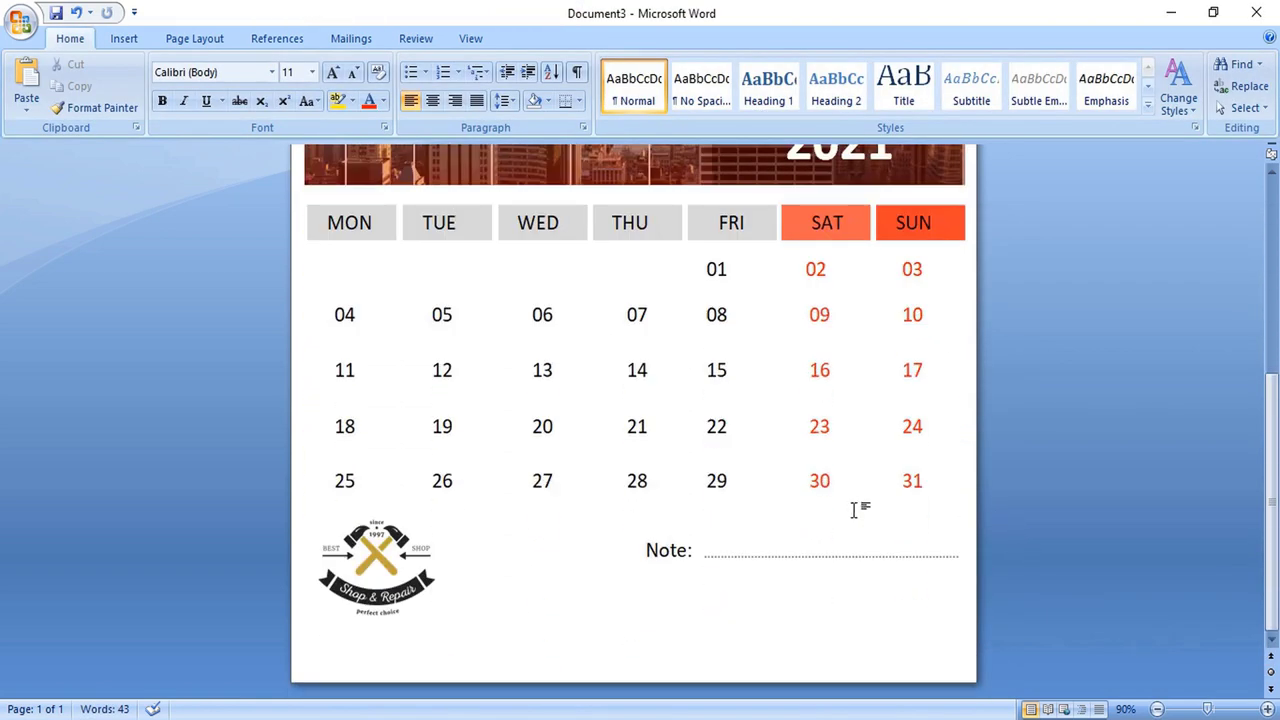
{"action": "left_click", "coordinate": [830, 555]}
{"action": "left_click", "coordinate": [870, 557]}
{"action": "left_click_drag", "start_coordinate": [876, 565], "coordinate": [818, 583]}
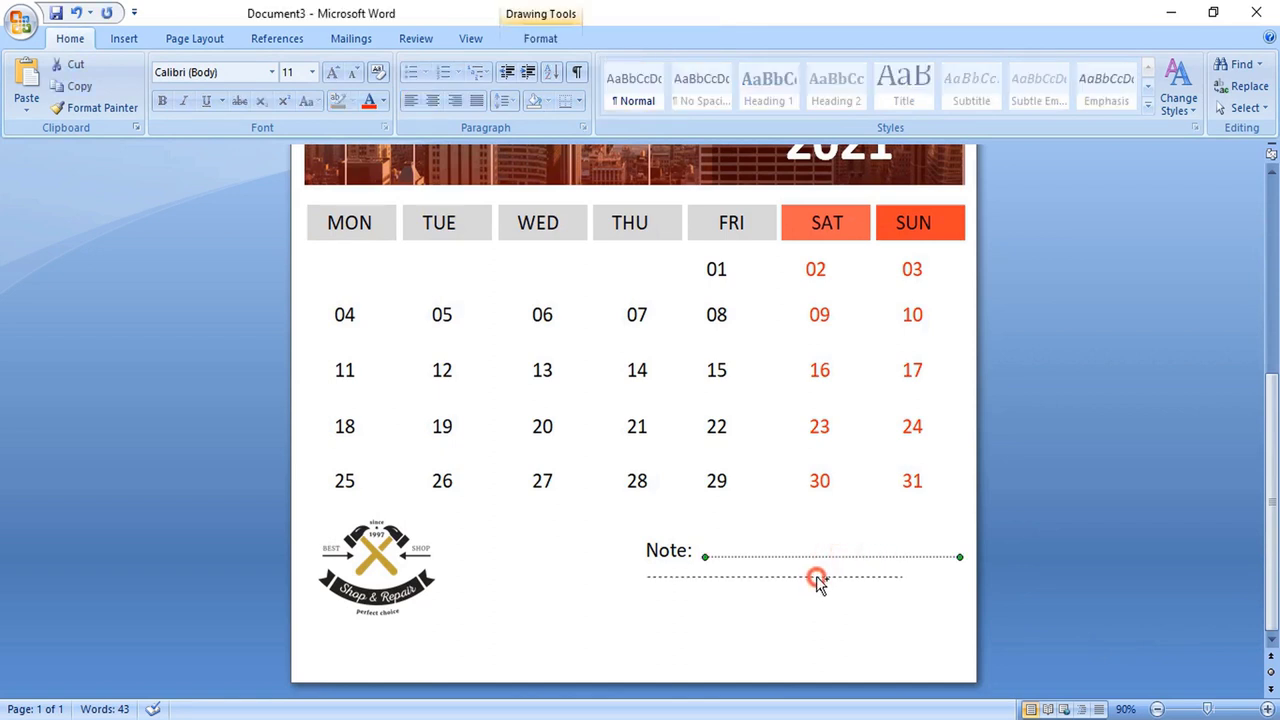
{"action": "left_click_drag", "start_coordinate": [817, 583], "coordinate": [826, 650]}
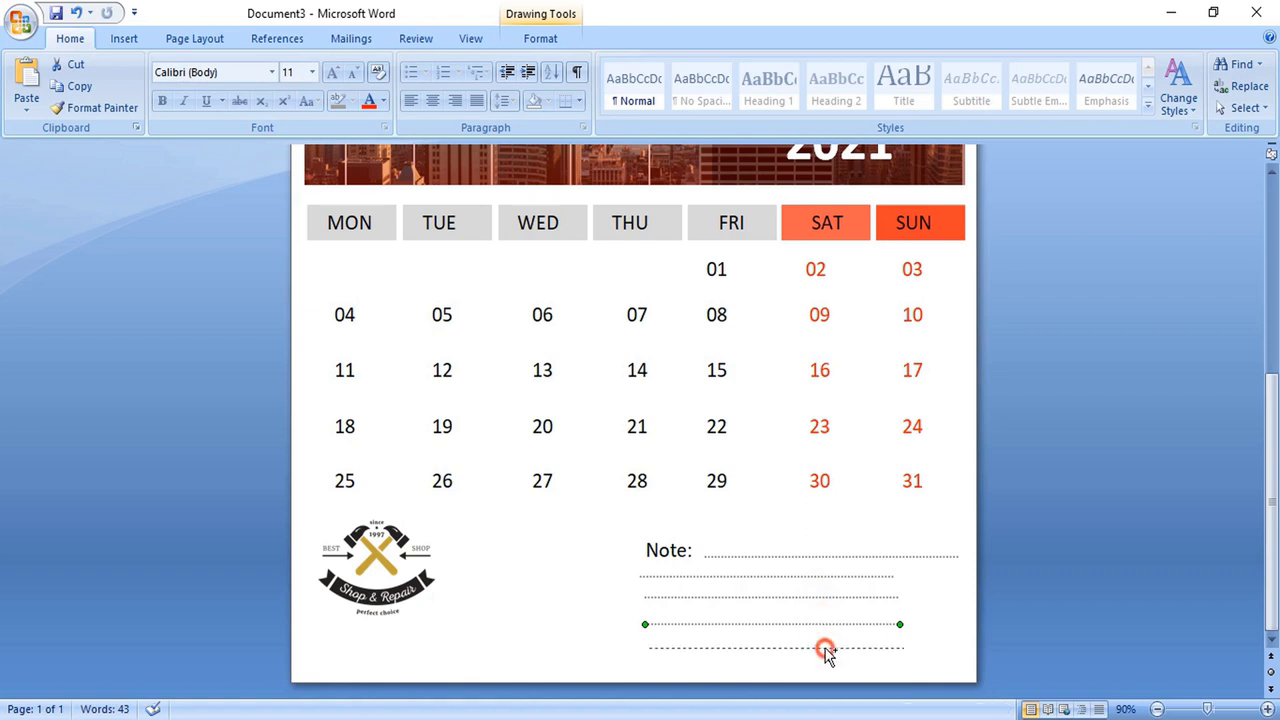
{"action": "left_click", "coordinate": [828, 577]}
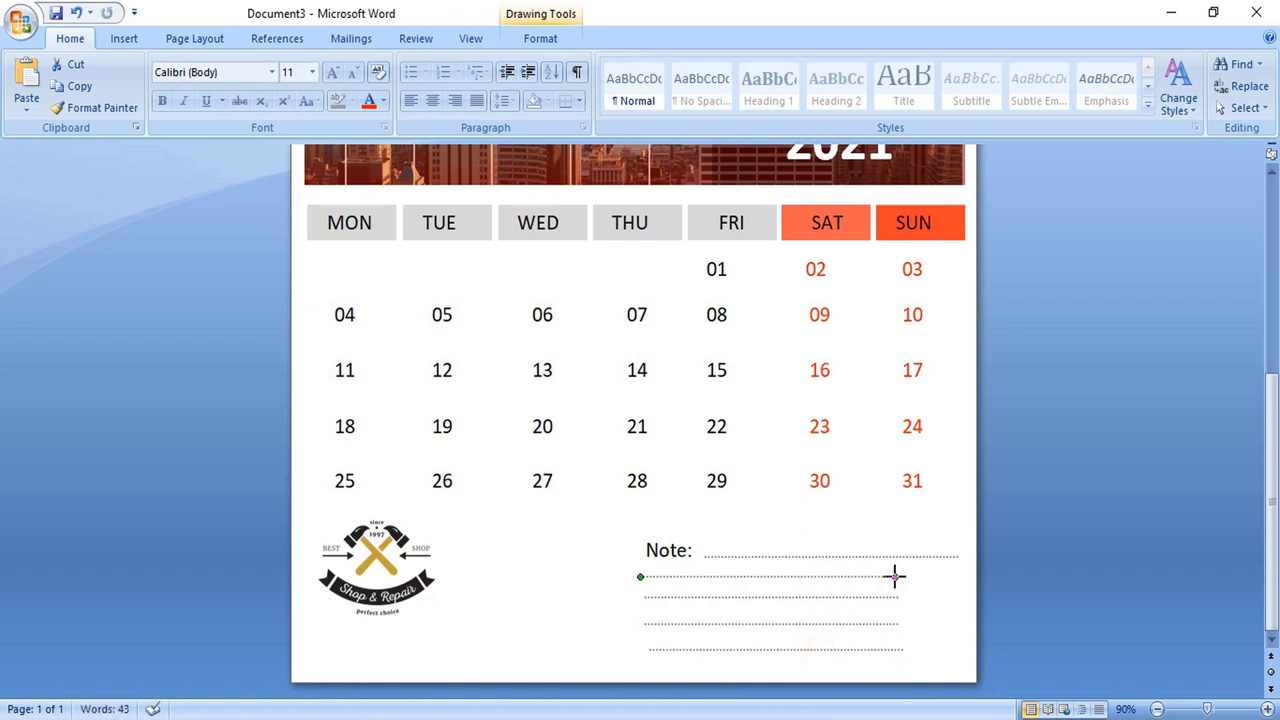
Lengthen the second dotted line and start typing the contact details text
{"action": "left_click_drag", "start_coordinate": [894, 576], "coordinate": [959, 577]}
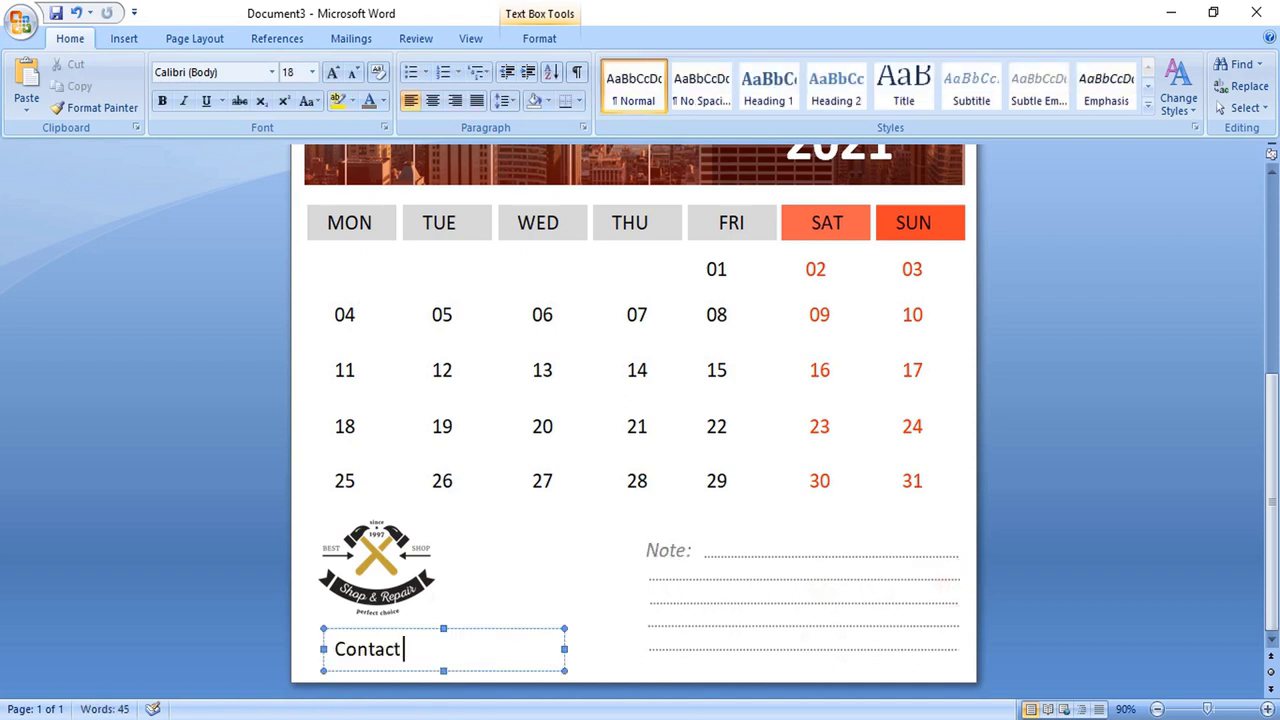
{"action": "type", "text": "D"}
{"action": "key", "text": "BackSpace"}
{"action": "type", "text": "tai"}
{"action": "type", "text": "w"}
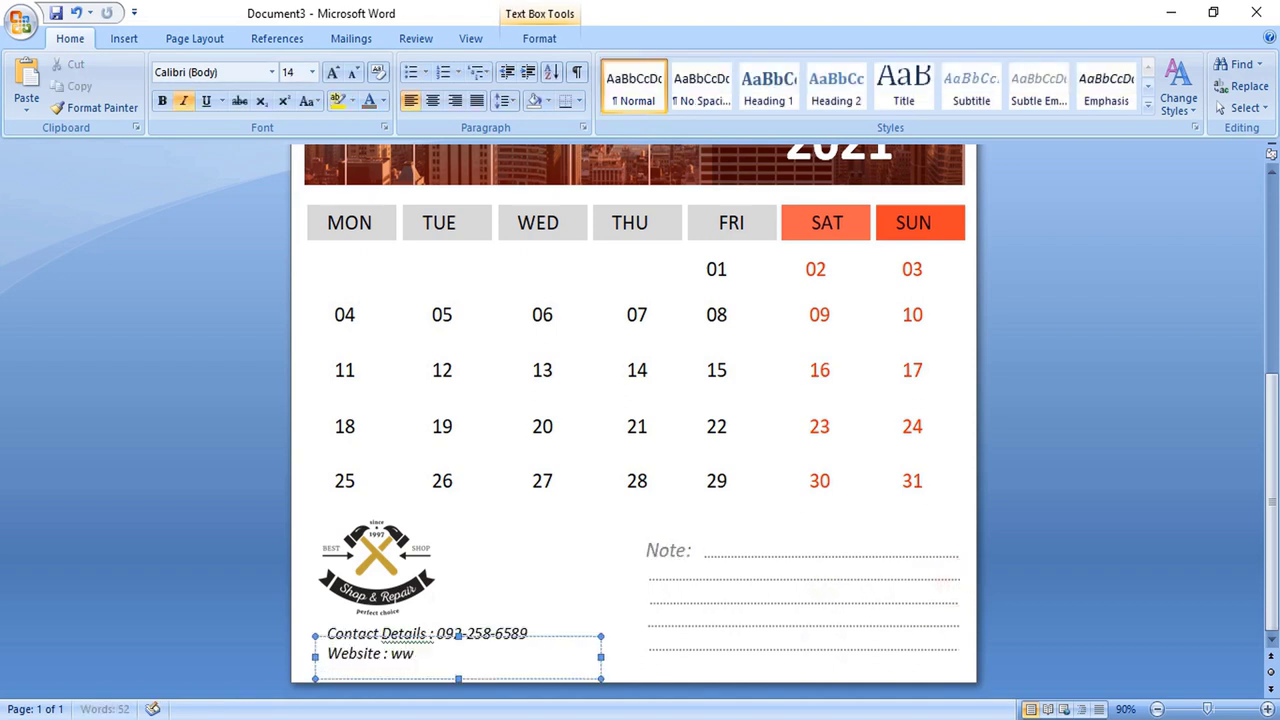
{"action": "type", "text": "w"}
{"action": "type", "text": "p"}
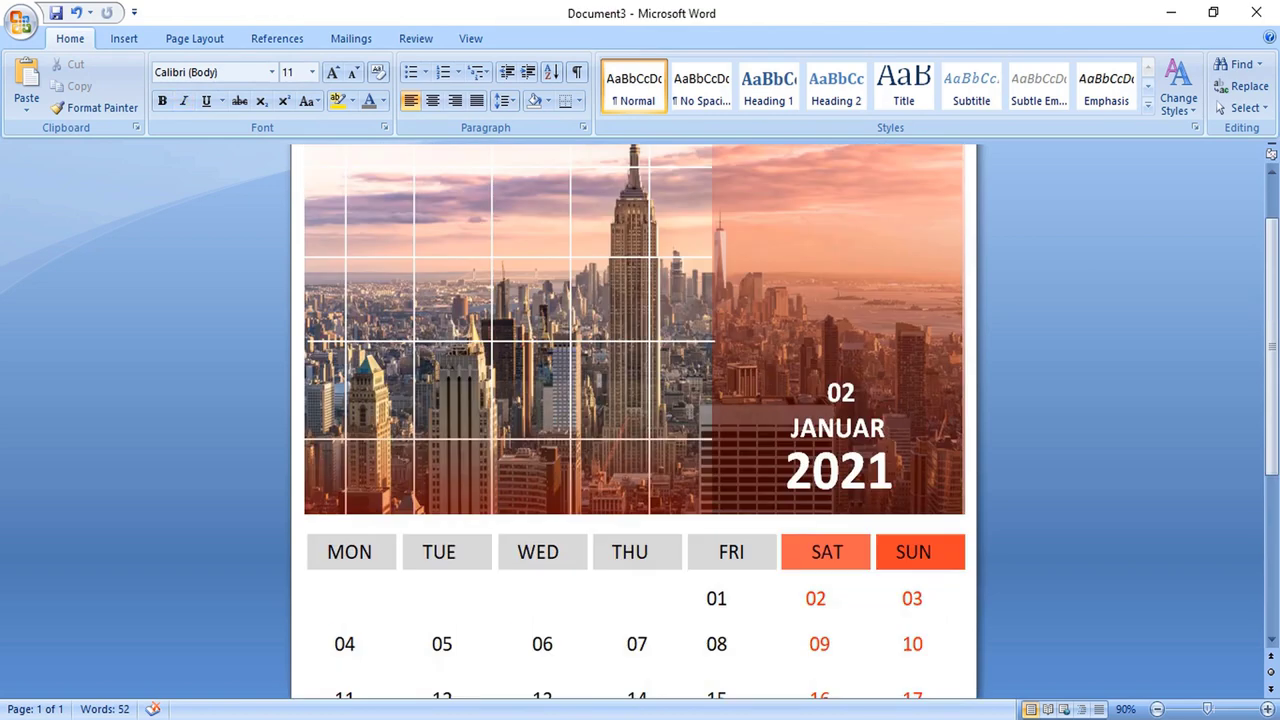
Zoom out twice from the status bar to see the whole calendar page
{"action": "left_click", "coordinate": [1158, 709]}
{"action": "left_click", "coordinate": [1158, 709]}
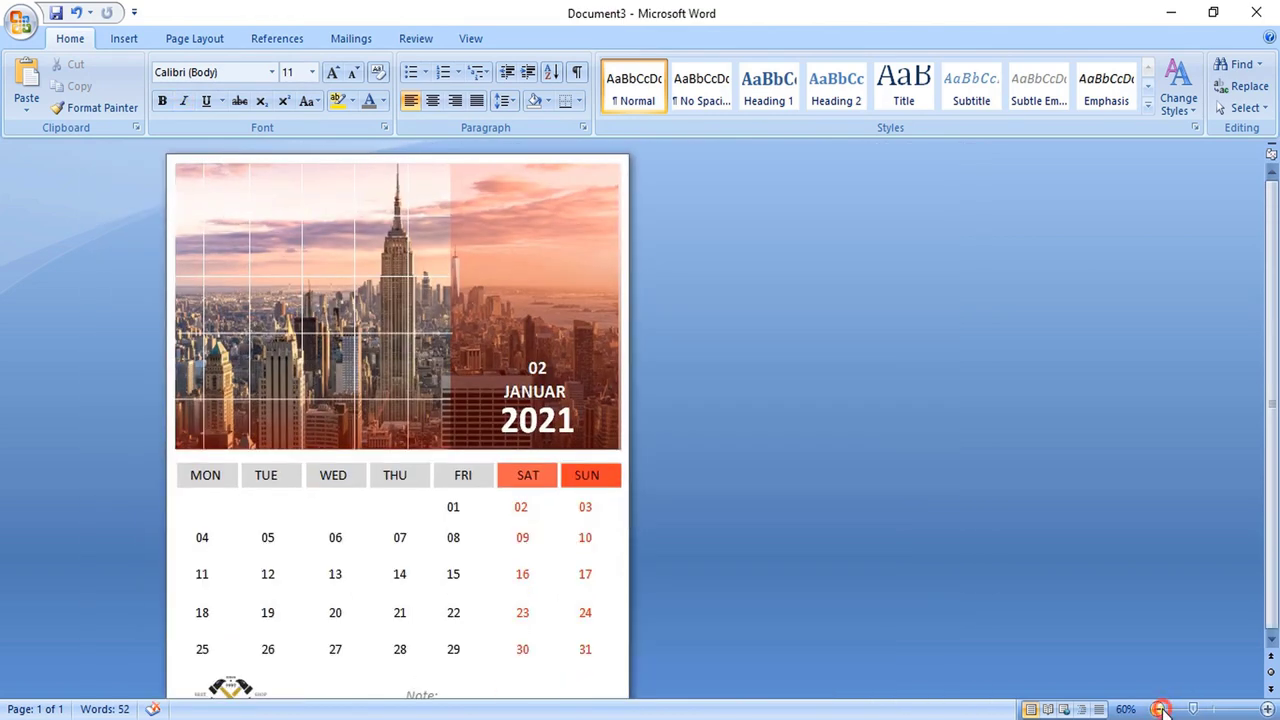